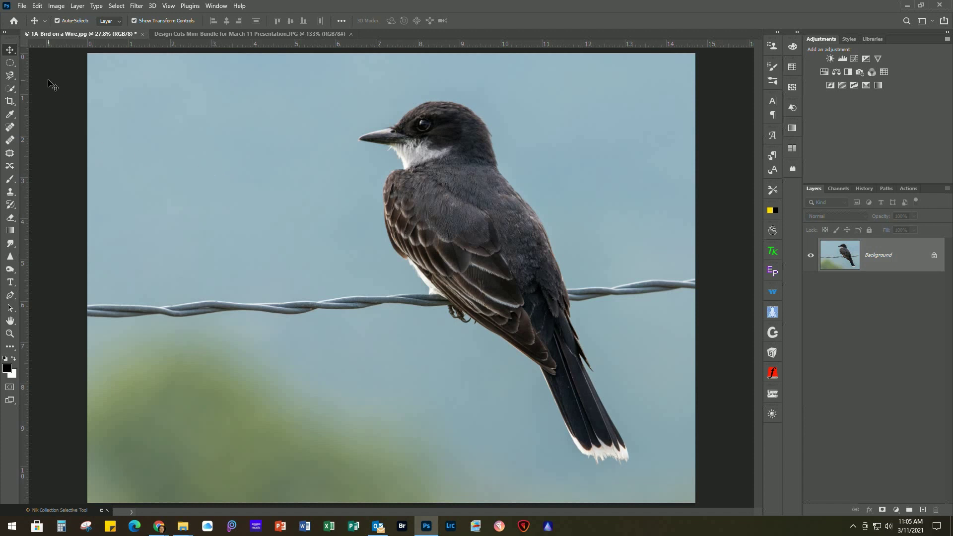
Open the texture file 1B-Vintage & Metallic #57.jpg as a separate document
left_click(22, 6)
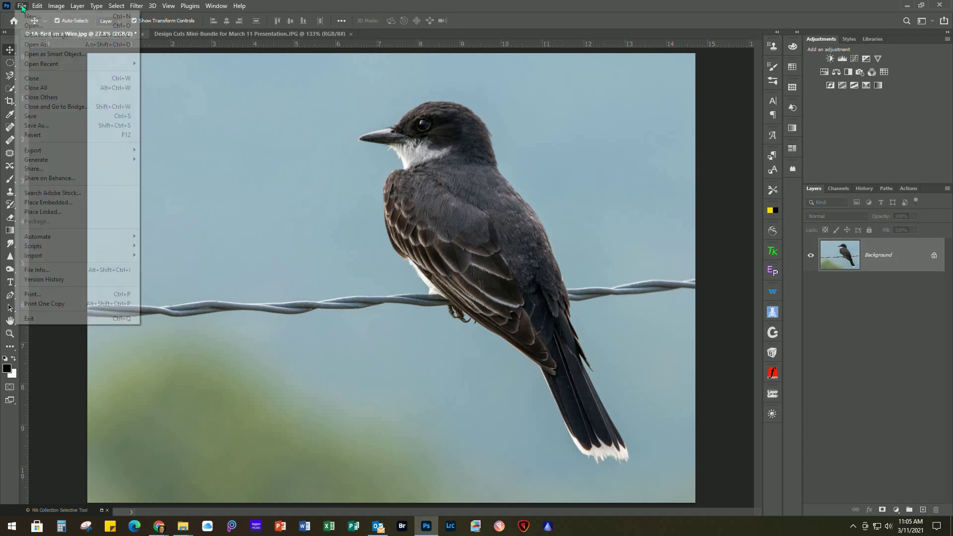
left_click(42, 27)
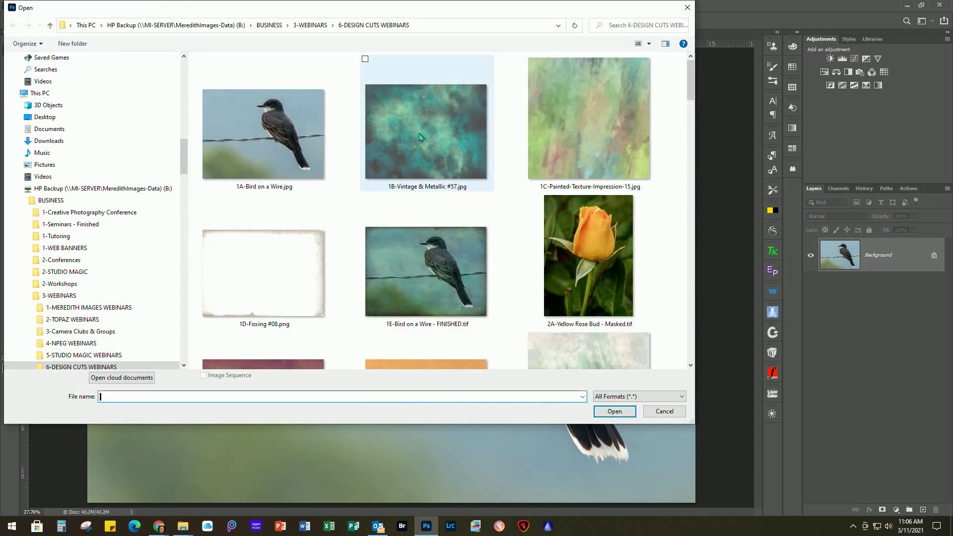
double_click(437, 134)
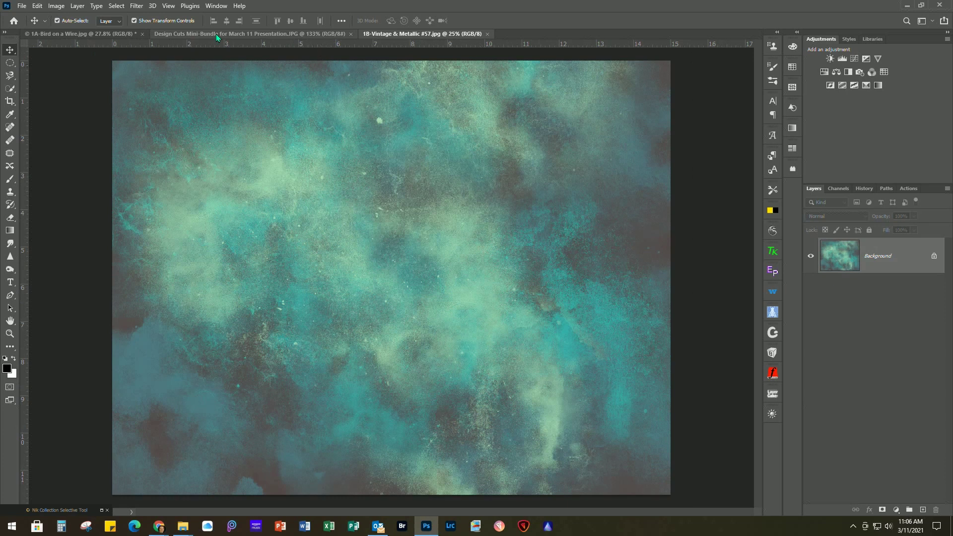
Copy the Vintage & Metallic #57 texture onto the bird photo as a new layer, and close the texture file
left_click(69, 33)
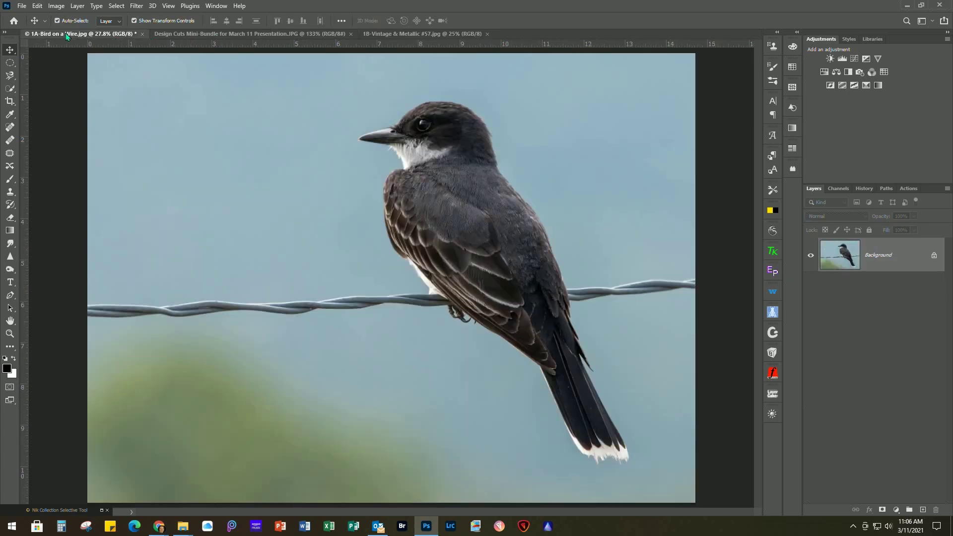
left_click(402, 35)
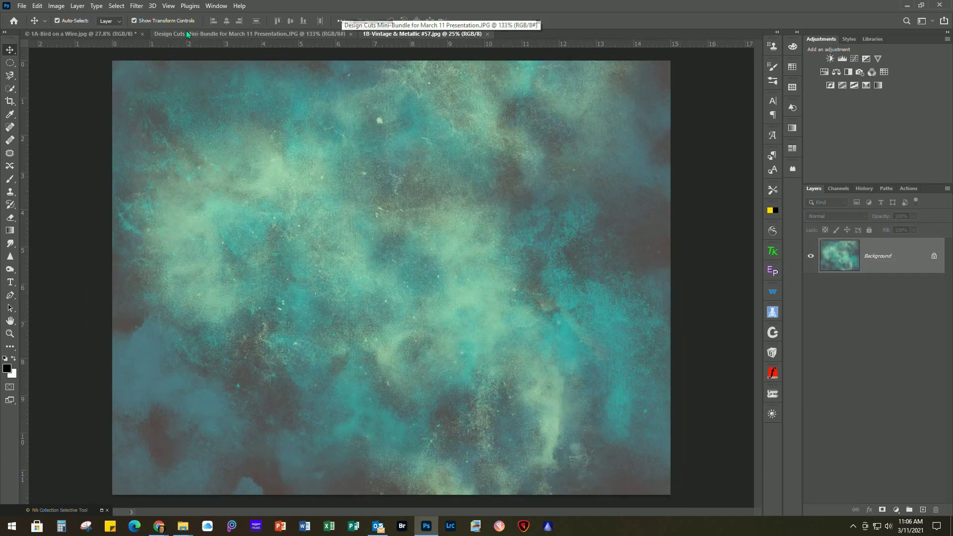
left_click(230, 34)
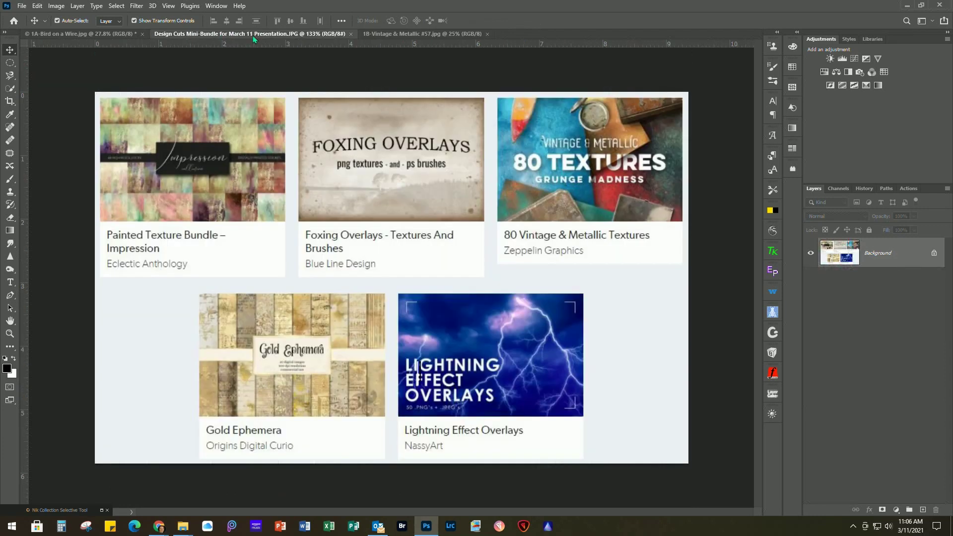
key("ctrl+shift+Tab")
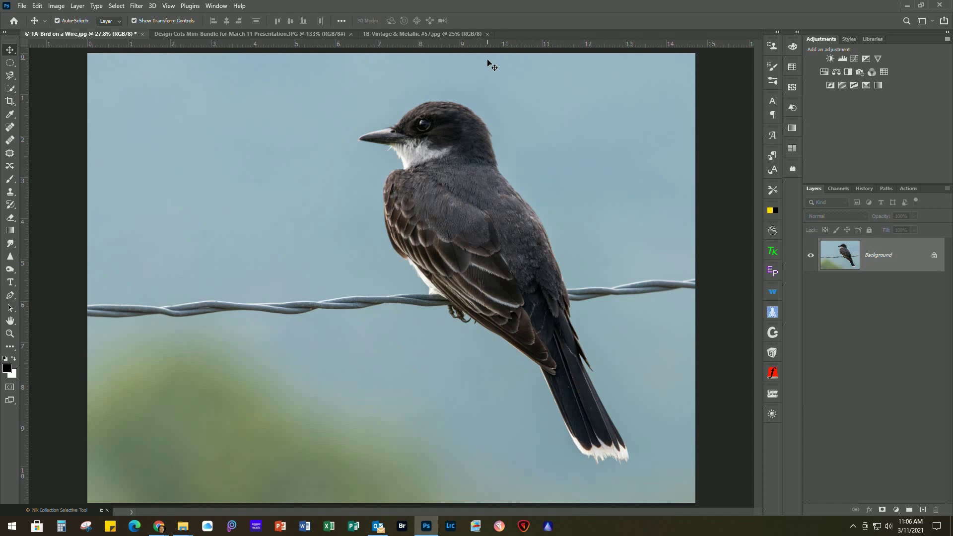
left_click_drag(396, 36, 457, 103)
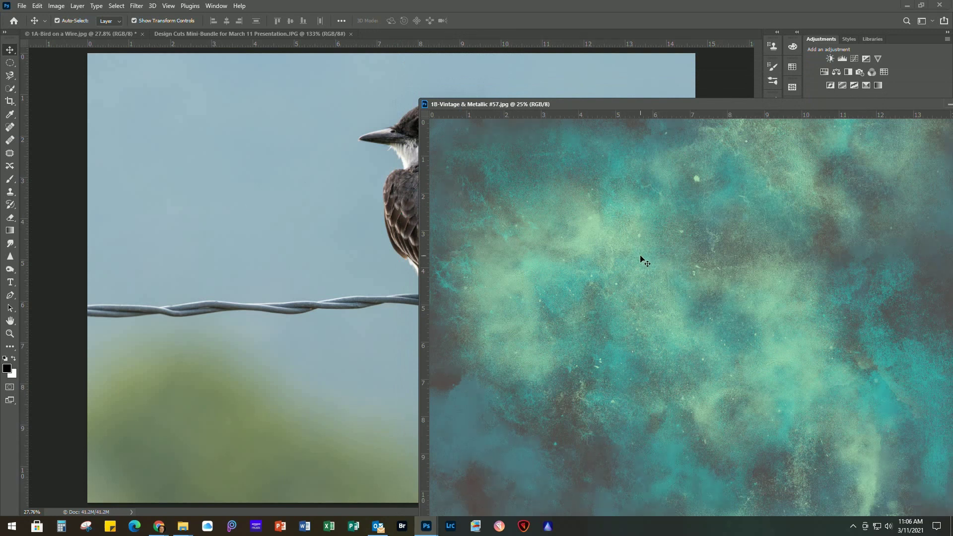
left_click_drag(698, 273, 170, 141)
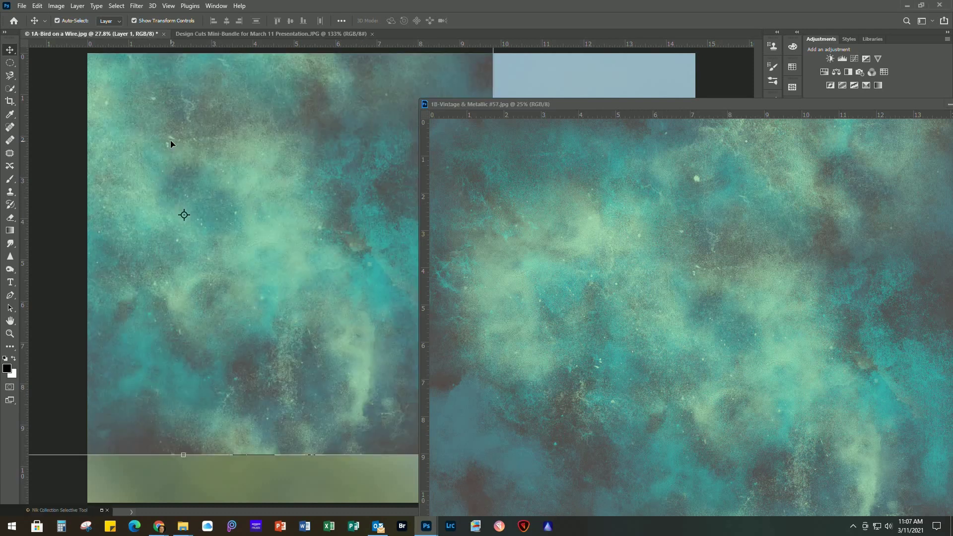
left_click_drag(615, 104, 368, 127)
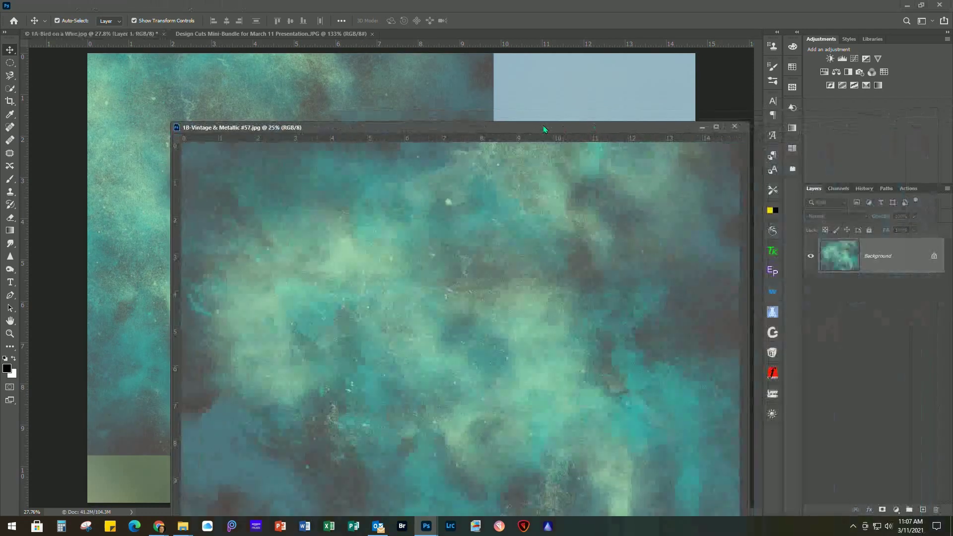
left_click(735, 127)
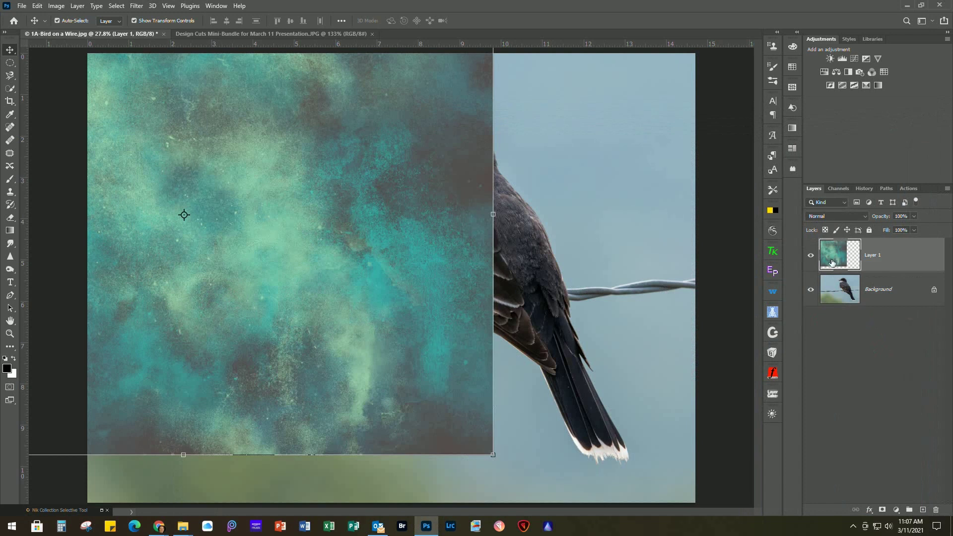
Move and scale the teal texture layer to exactly cover the bird photo, and set its blend mode to Soft Light
left_click_drag(433, 200, 610, 277)
scroll(632, 302, "down", 1)
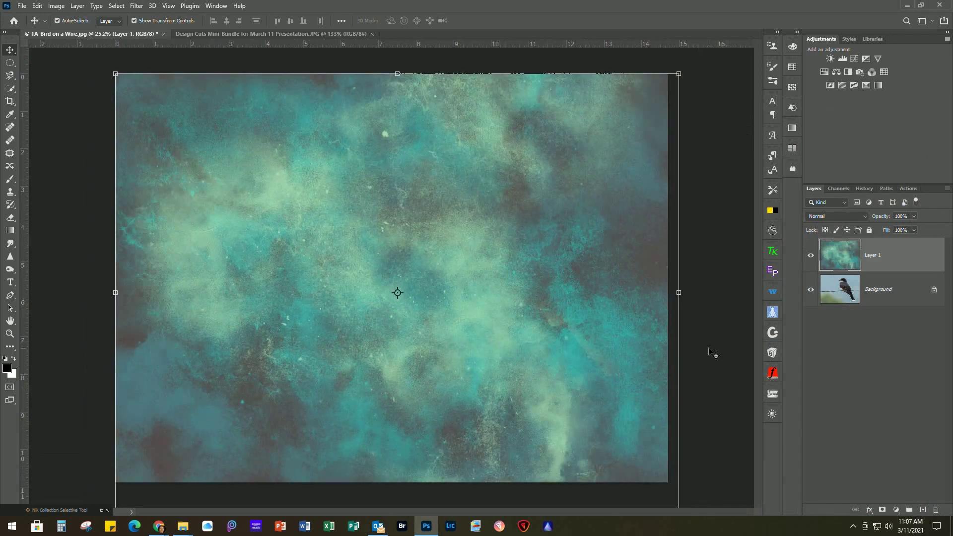
scroll(708, 354, "down", 2)
left_click(626, 469)
left_click_drag(627, 469, 619, 448)
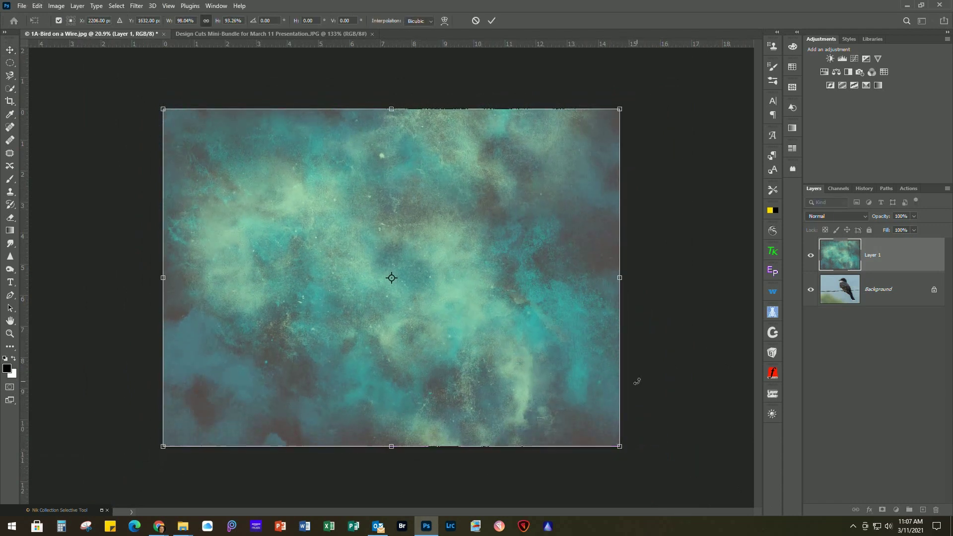
scroll(636, 387, "up", 1)
left_click(491, 20)
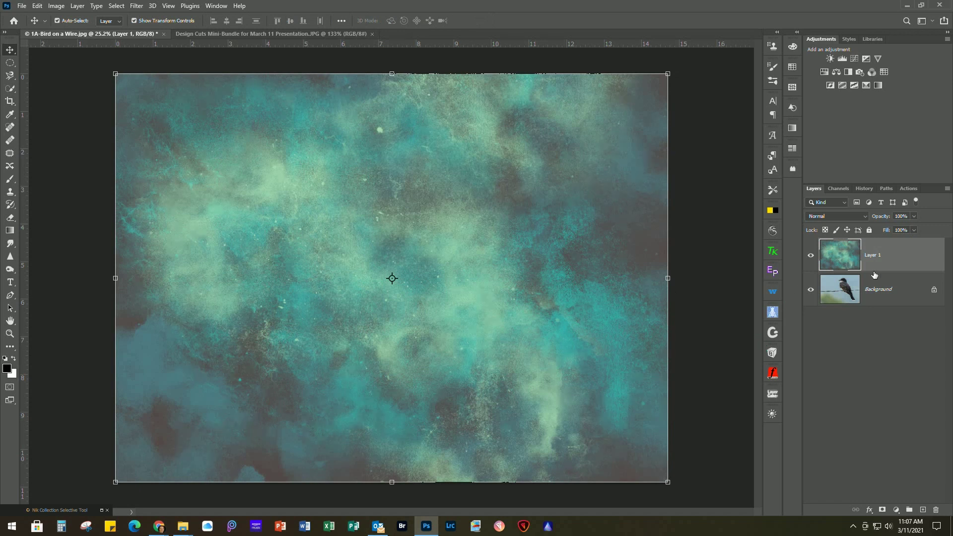
left_click(846, 219)
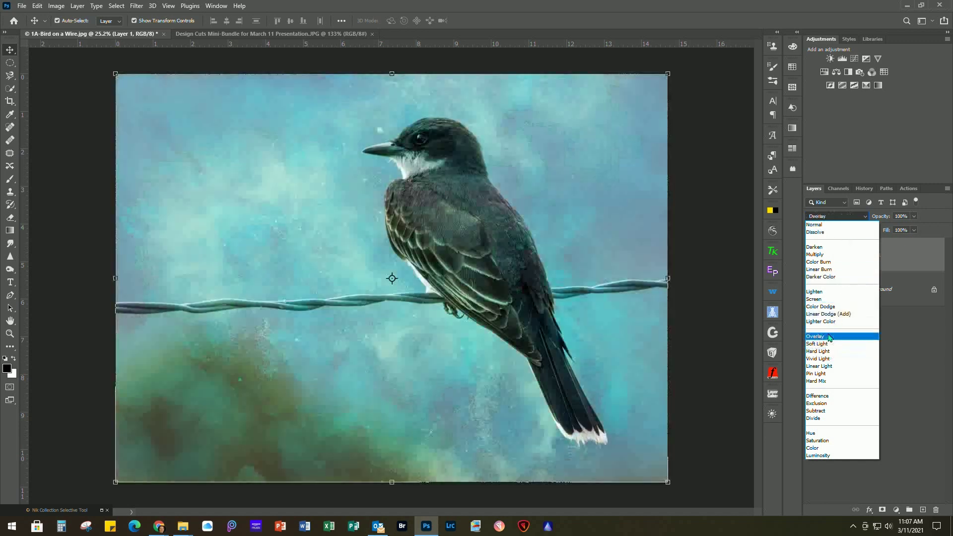
left_click(825, 344)
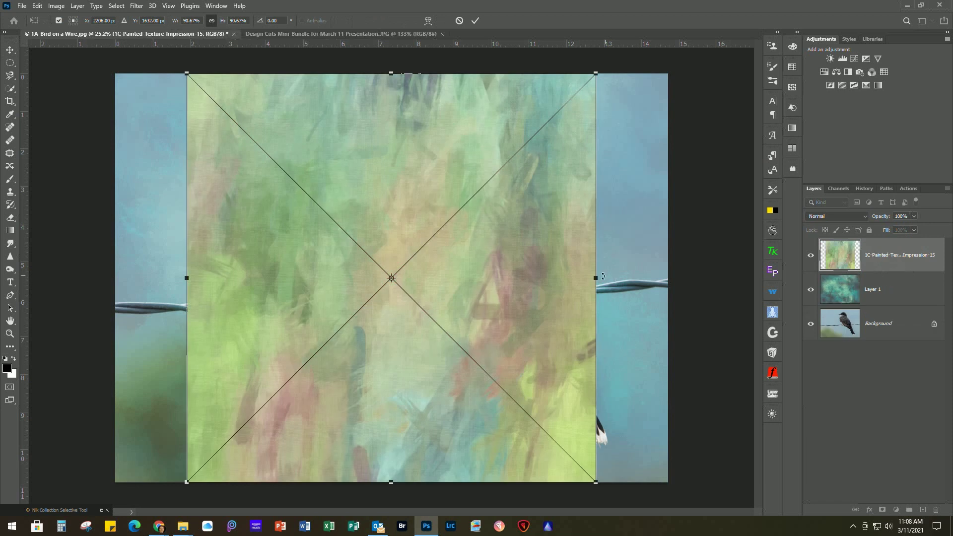
left_click_drag(453, 272, 377, 273)
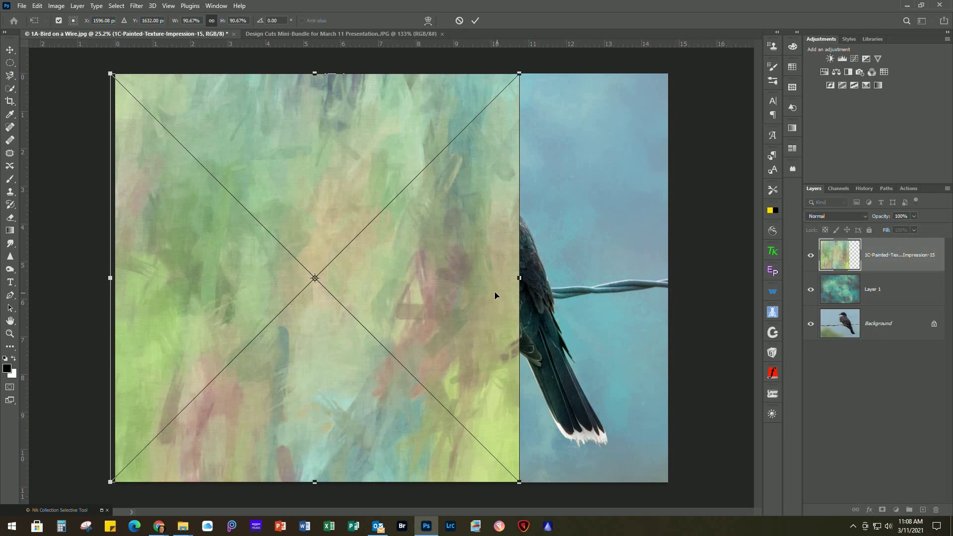
left_click_drag(520, 278, 671, 288)
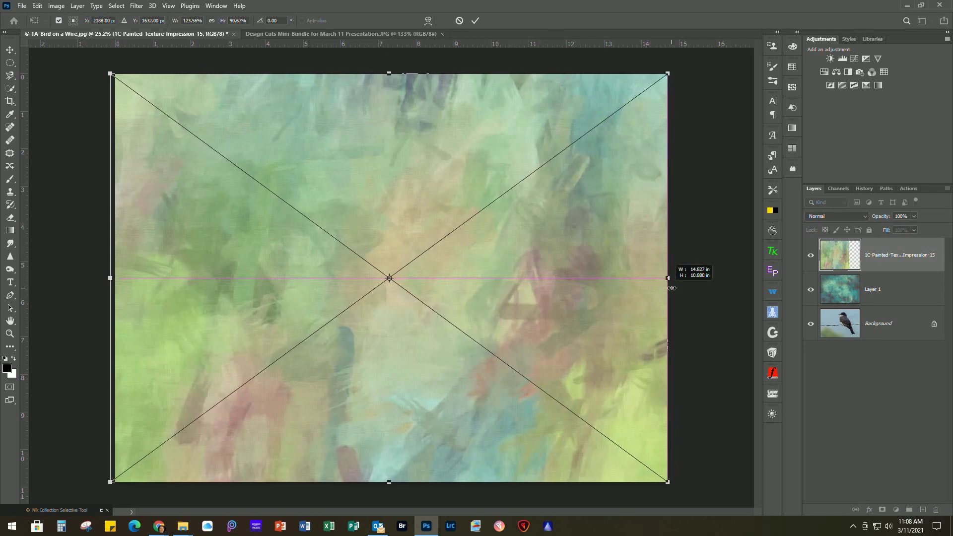
left_click(459, 20)
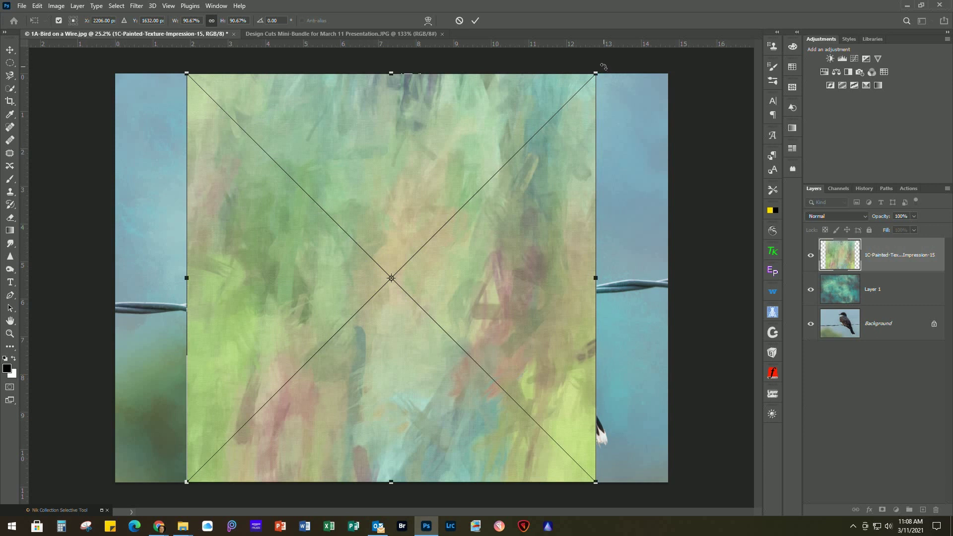
Rotate the placed painted texture about 87° and enlarge it until it covers the whole canvas
left_click_drag(604, 66, 596, 481)
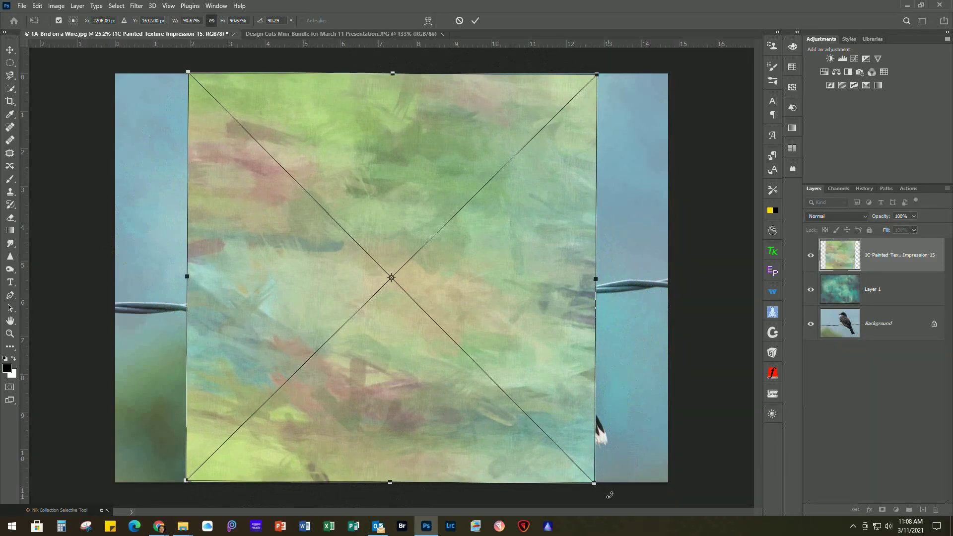
scroll(613, 479, "down", 2)
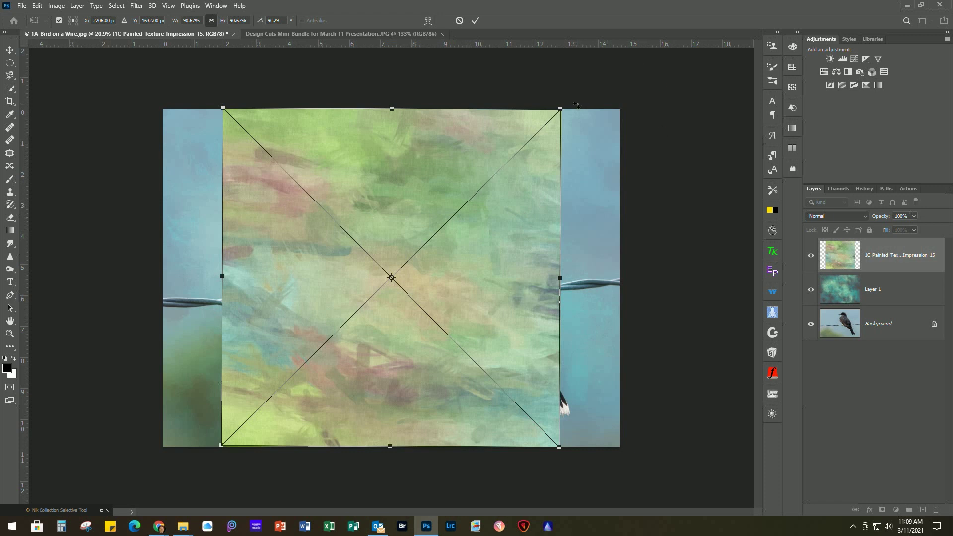
left_click_drag(575, 104, 558, 93)
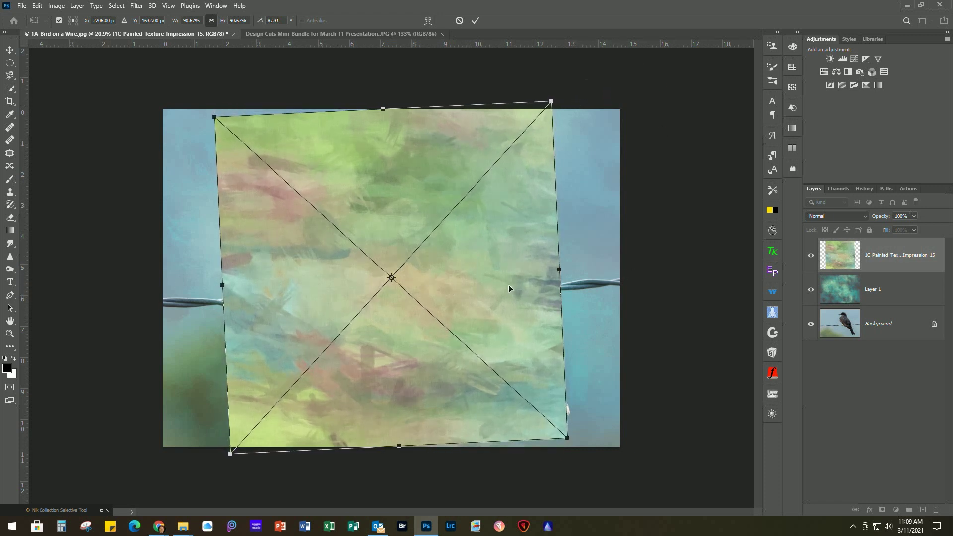
left_click_drag(214, 115, 139, 101)
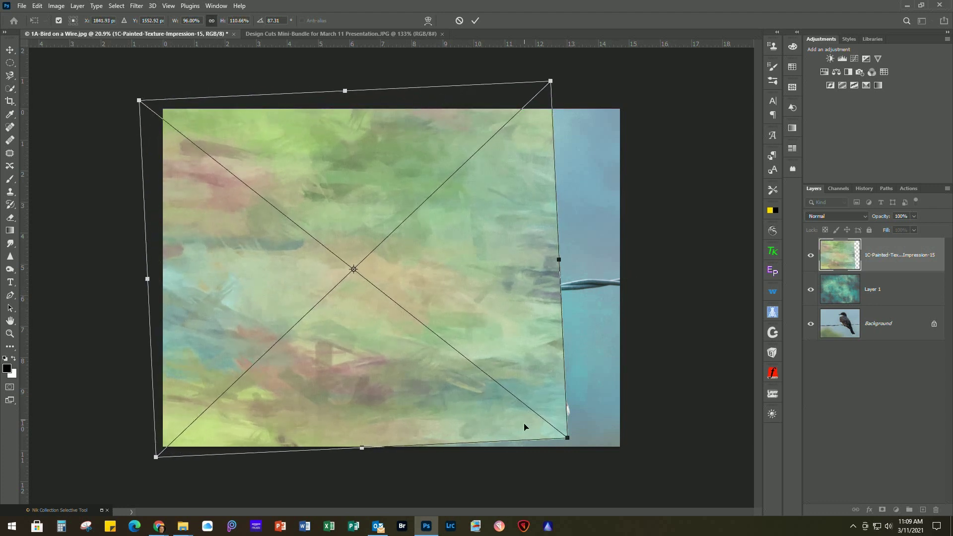
left_click_drag(568, 437, 645, 456)
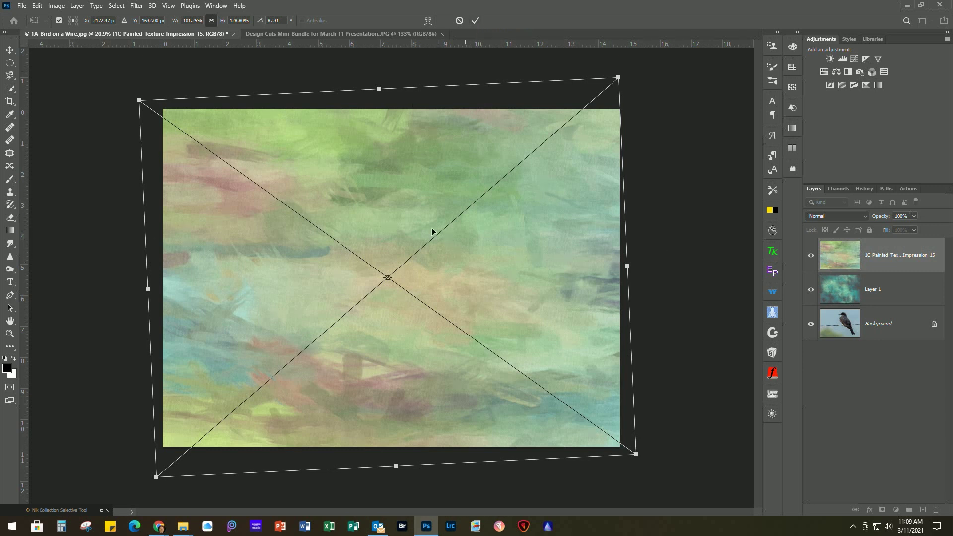
left_click(475, 21)
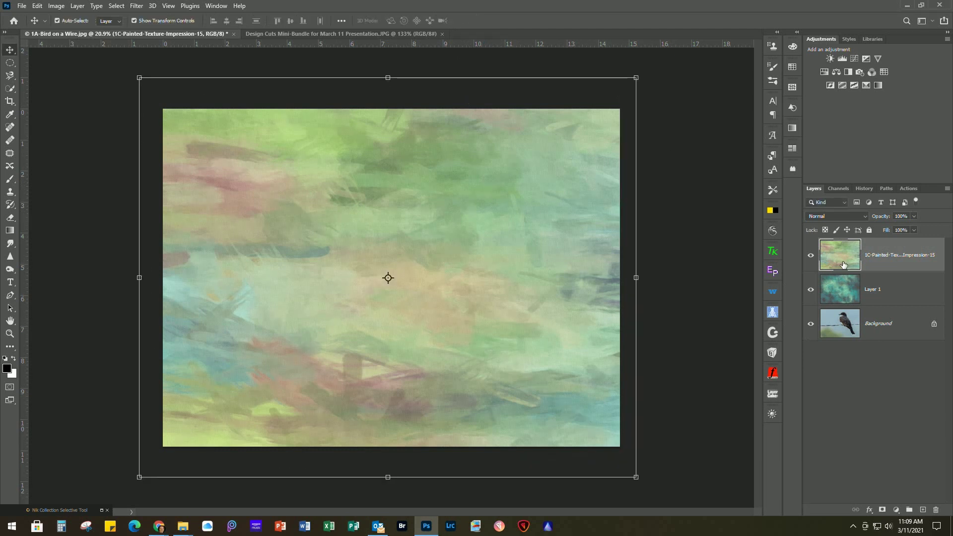
Set the painted texture layer's blend mode to Multiply and its opacity to 51%
left_click(828, 216)
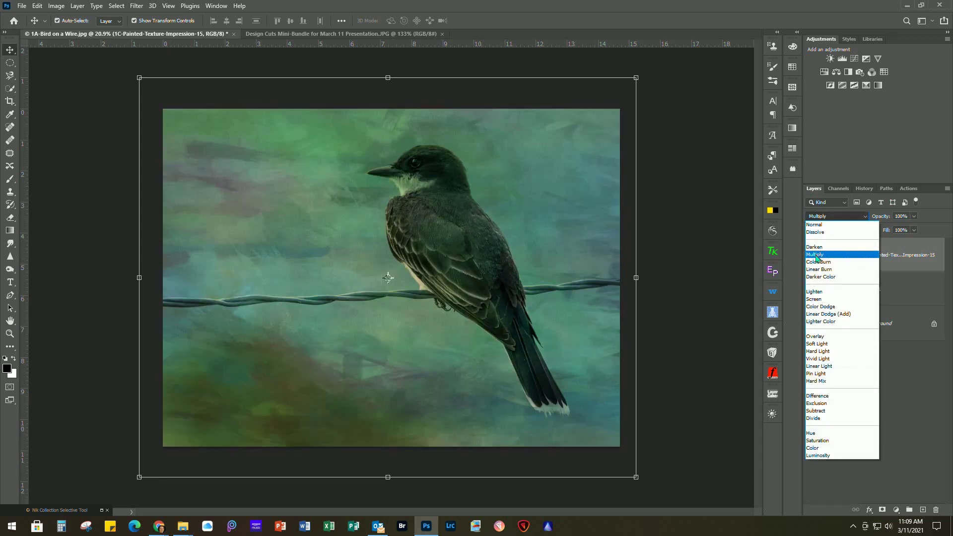
left_click(815, 255)
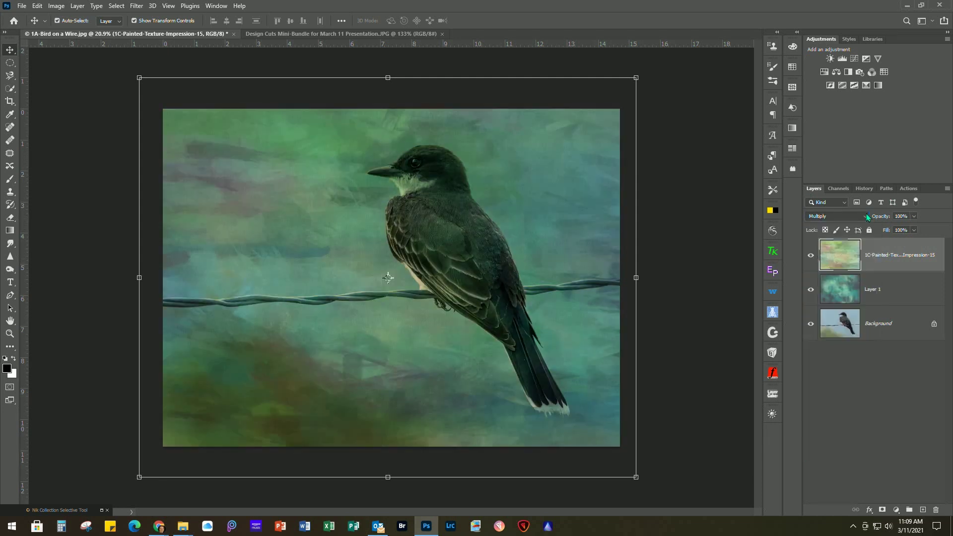
left_click(913, 217)
left_click_drag(915, 226, 892, 230)
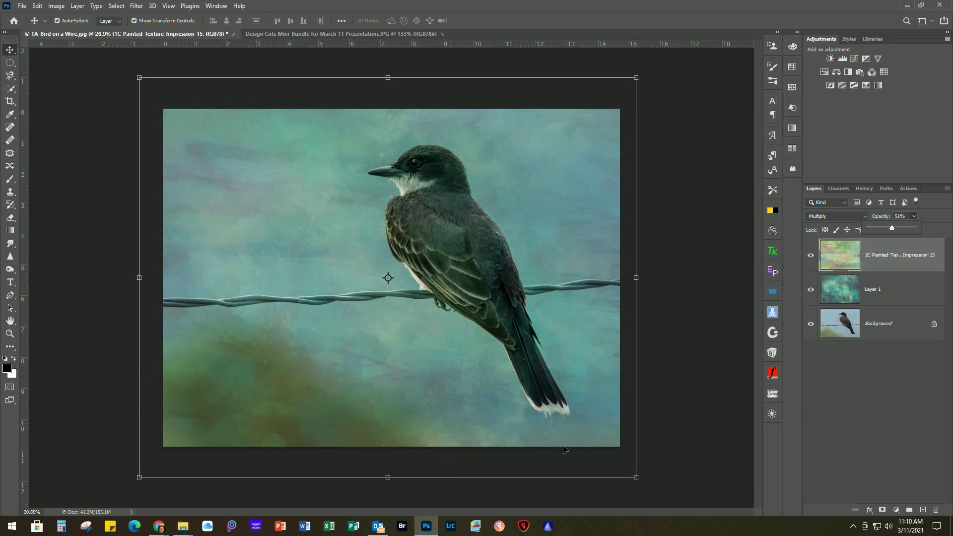
Hide both texture layers and duplicate the Background layer
left_click(810, 255)
left_click(811, 289)
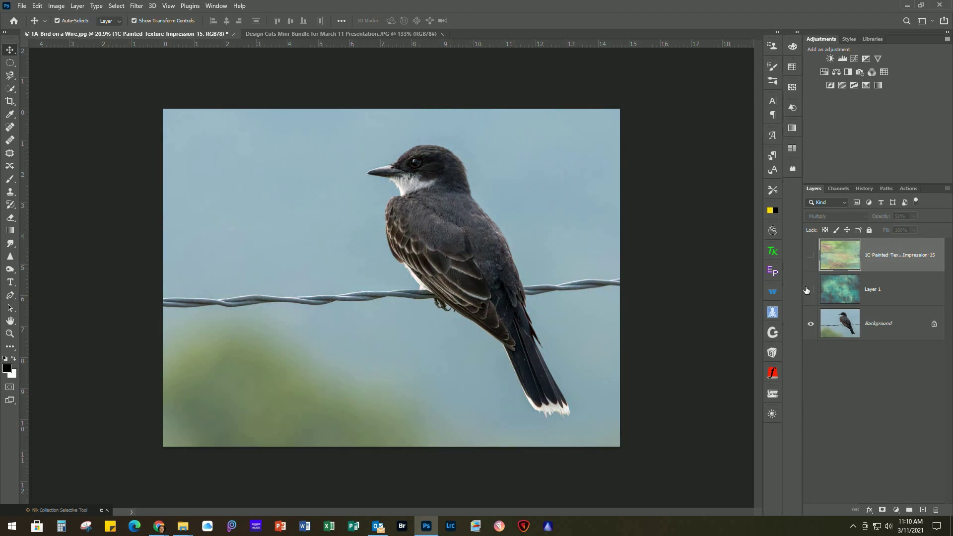
left_click(884, 324)
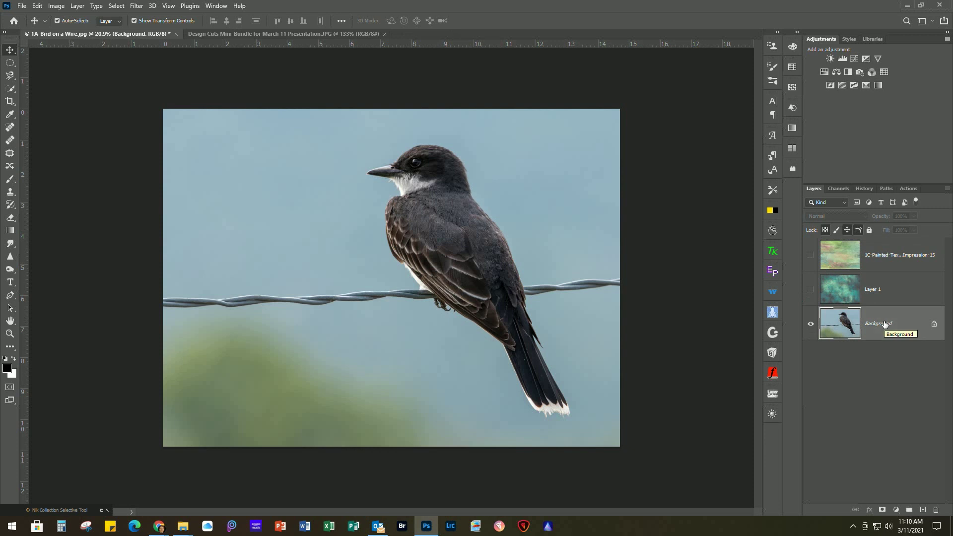
key("ctrl+j")
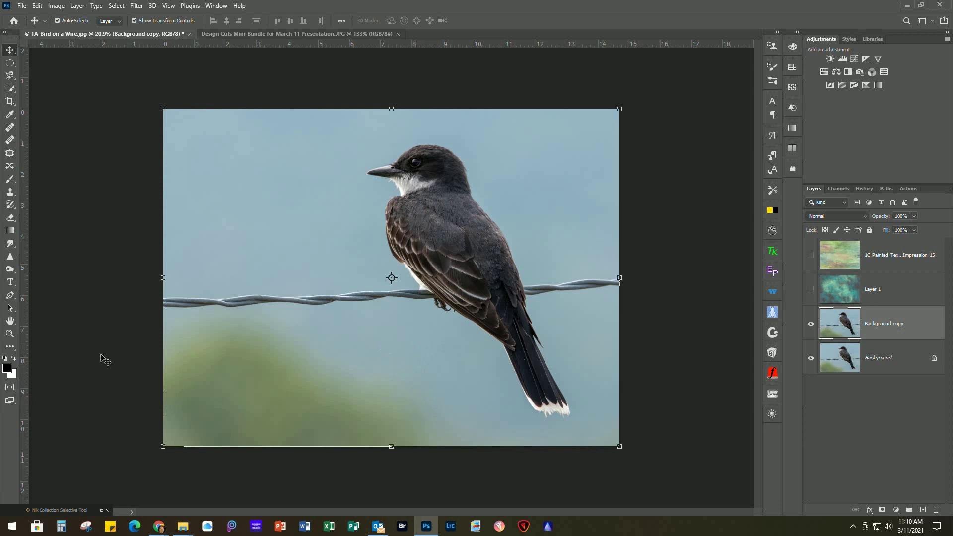
Smudge the green foliage out of the lower background on the Background copy layer, and show both texture layers again
left_click(12, 245)
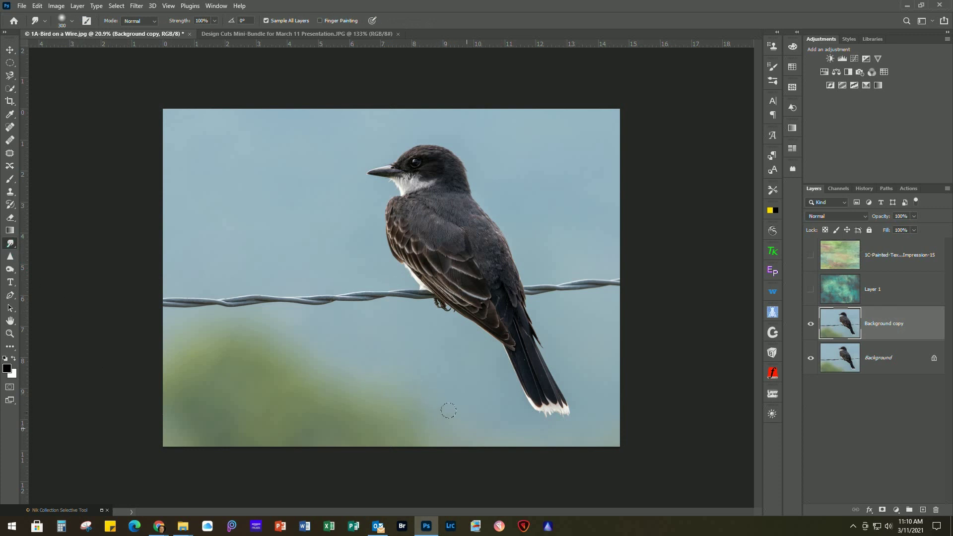
mouse_move(423, 428)
left_mouse_down()
mouse_move(180, 418)
mouse_move(108, 432)
left_mouse_up()
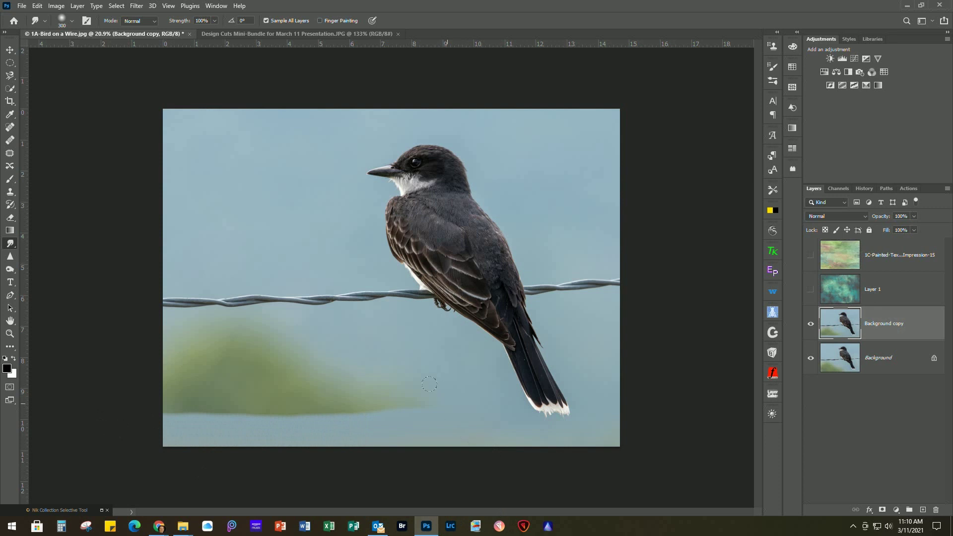
left_click_drag(282, 392, 105, 396)
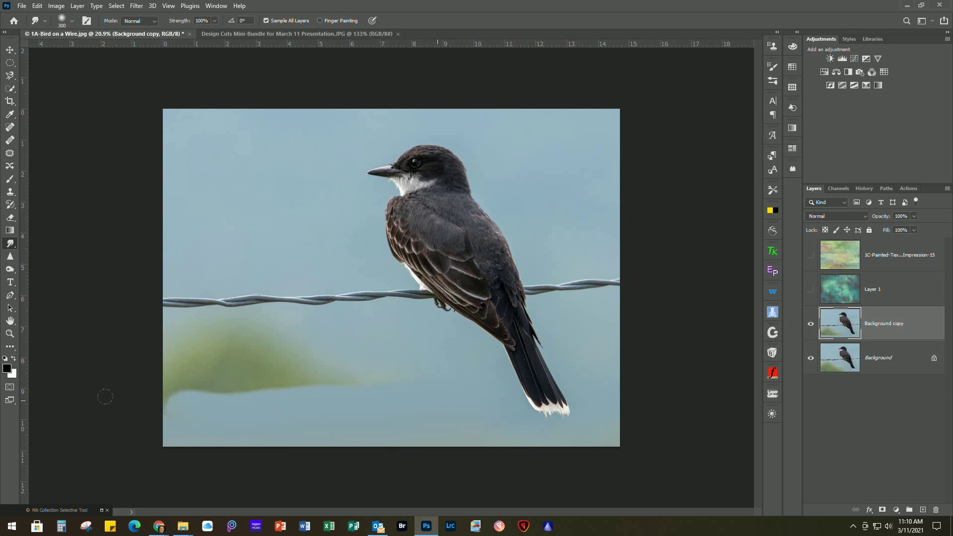
left_click_drag(173, 371, 99, 373)
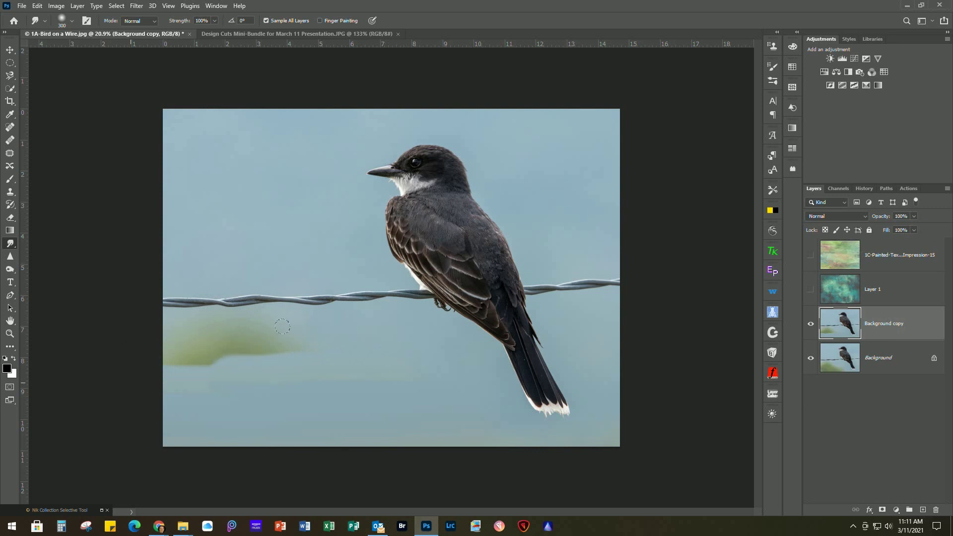
mouse_move(283, 327)
left_mouse_down()
mouse_move(122, 334)
mouse_move(113, 347)
left_mouse_up()
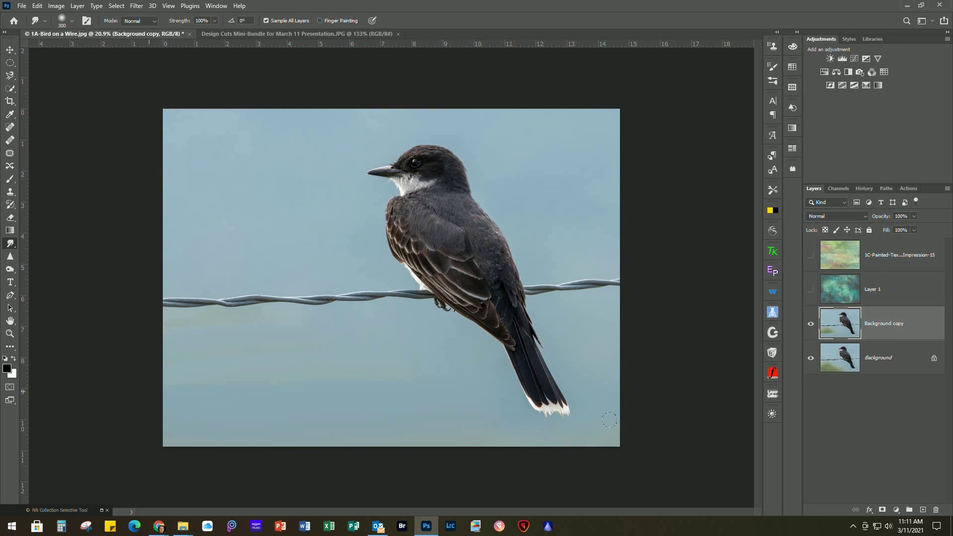
left_click(811, 289)
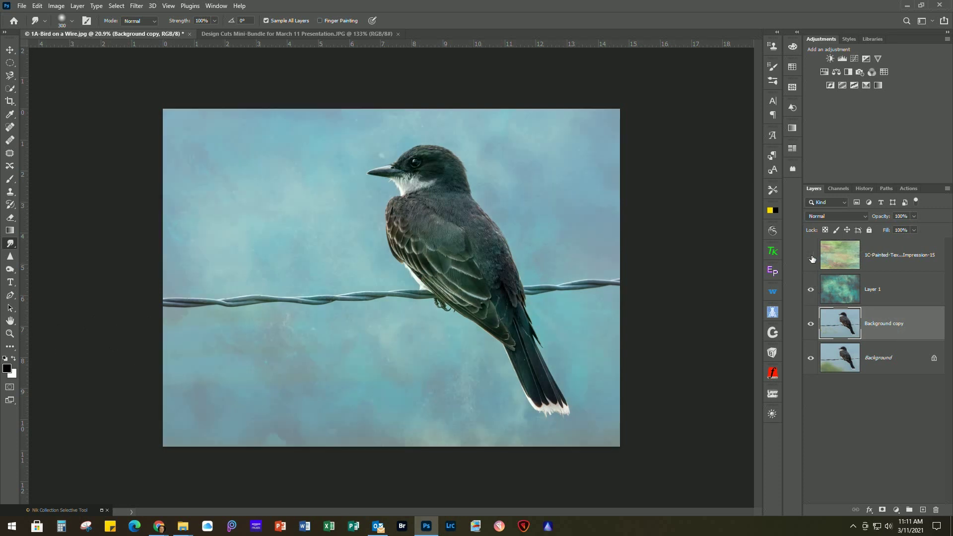
left_click(811, 255)
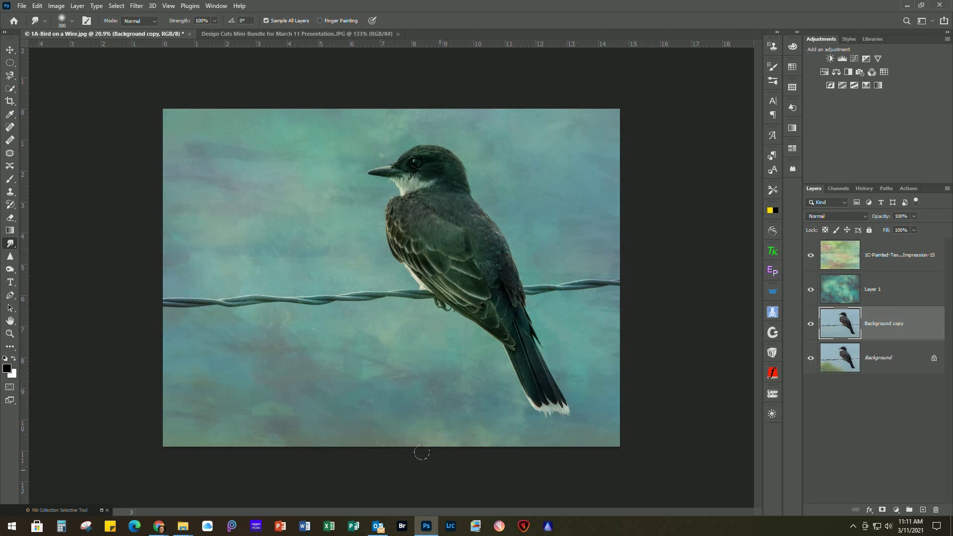
Place the 1D-Foxing #08 overlay across the whole canvas above the painted texture, in Multiply mode at 100% opacity, and duplicate it
left_click(896, 257)
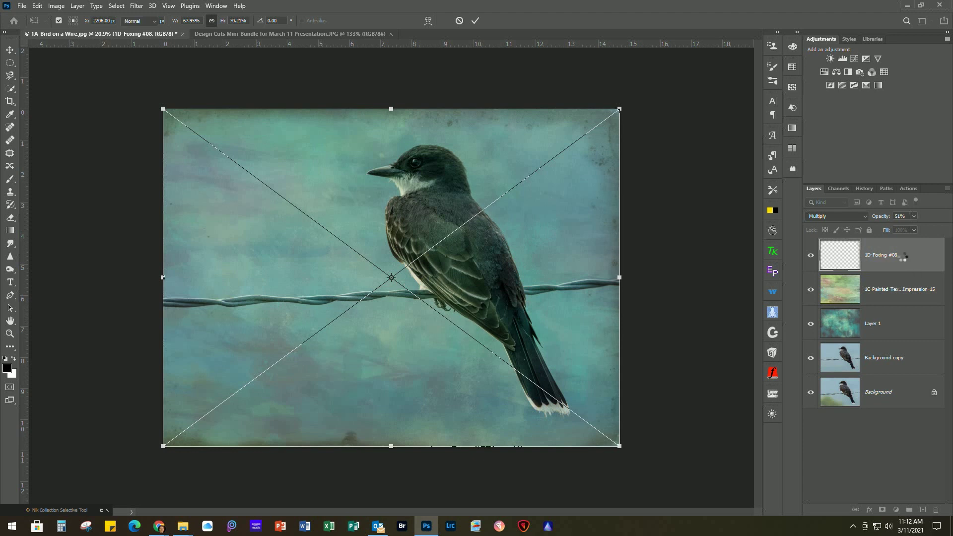
left_click(459, 21)
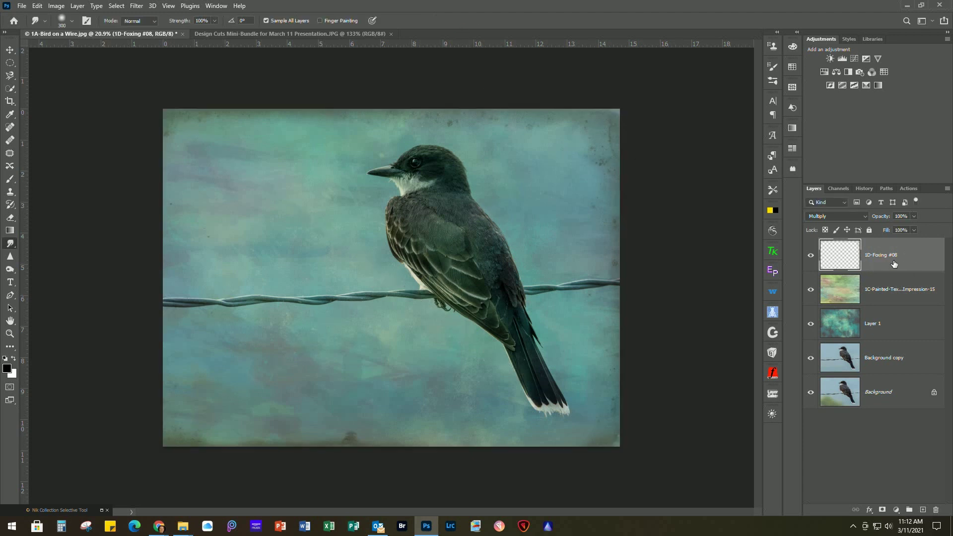
key("ctrl+j")
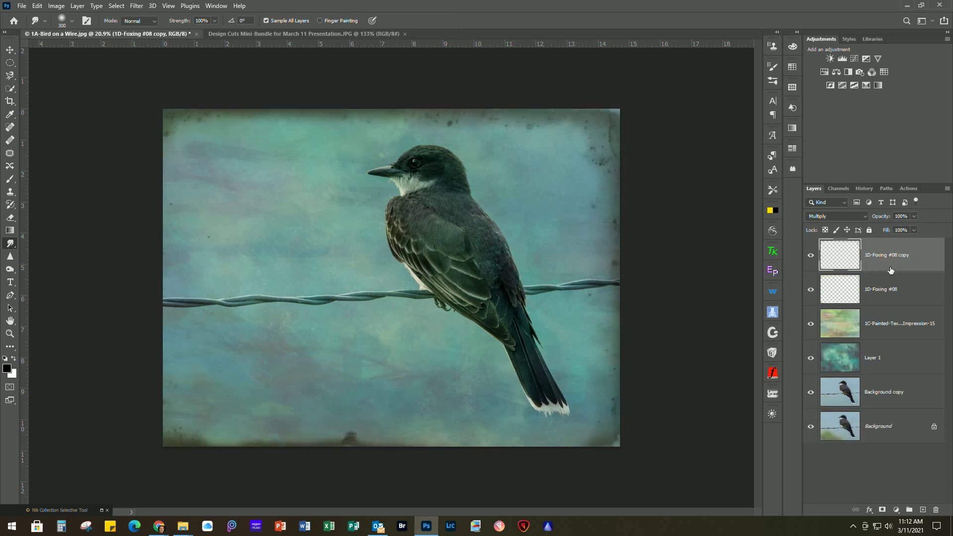
Rotate the duplicated foxing overlay 180° so its stains fall on the opposite edges of the canvas
left_click(10, 50)
left_click_drag(625, 451, 291, 220)
left_click(491, 21)
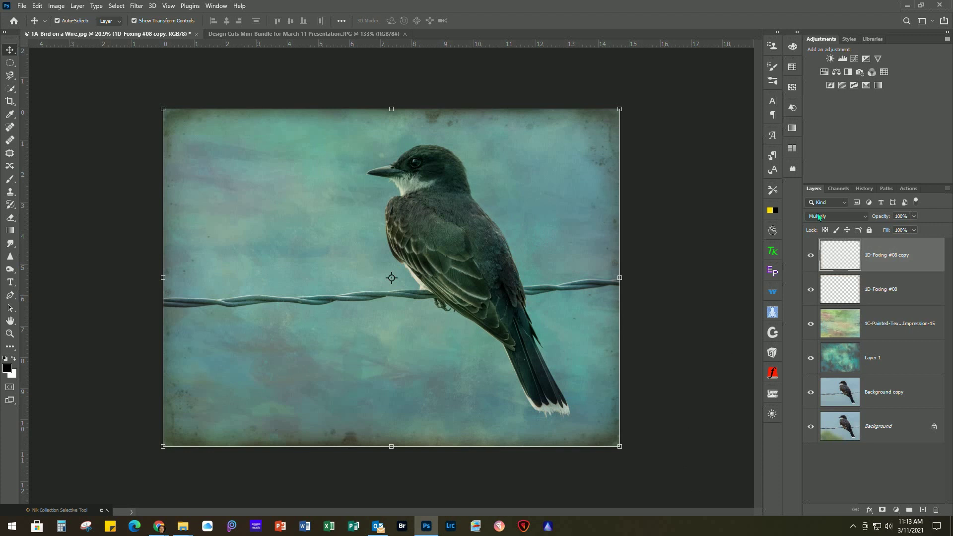
Close the bird-on-a-wire image and open 2A-Yellow Rose Bud - Masked.tif
left_click(22, 7)
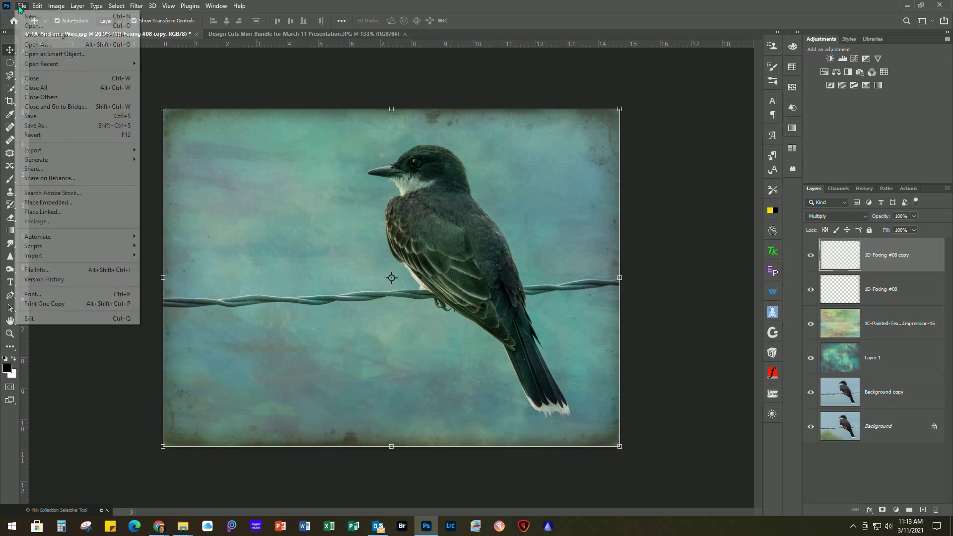
left_click(31, 79)
left_click(472, 195)
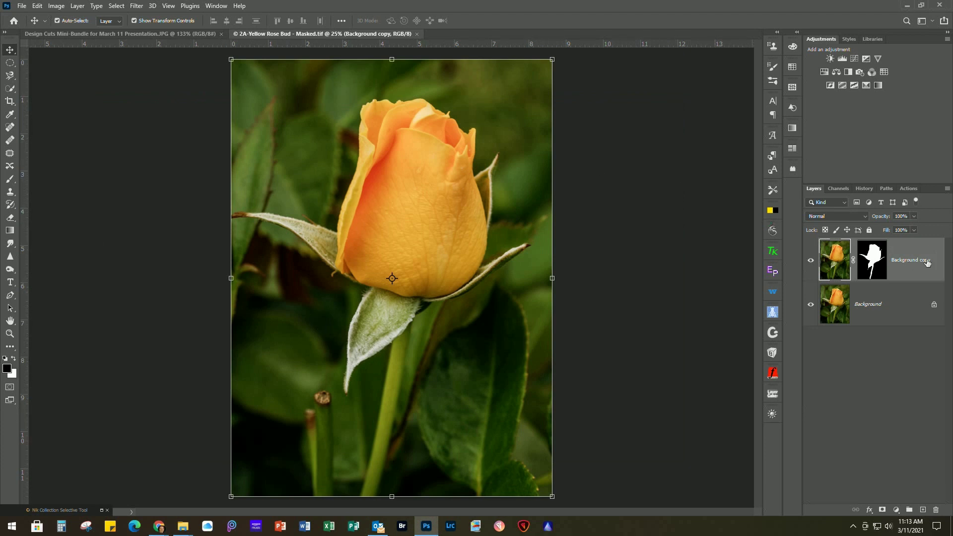
Hide the masked rose layer and duplicate the Background layer
left_click(811, 265)
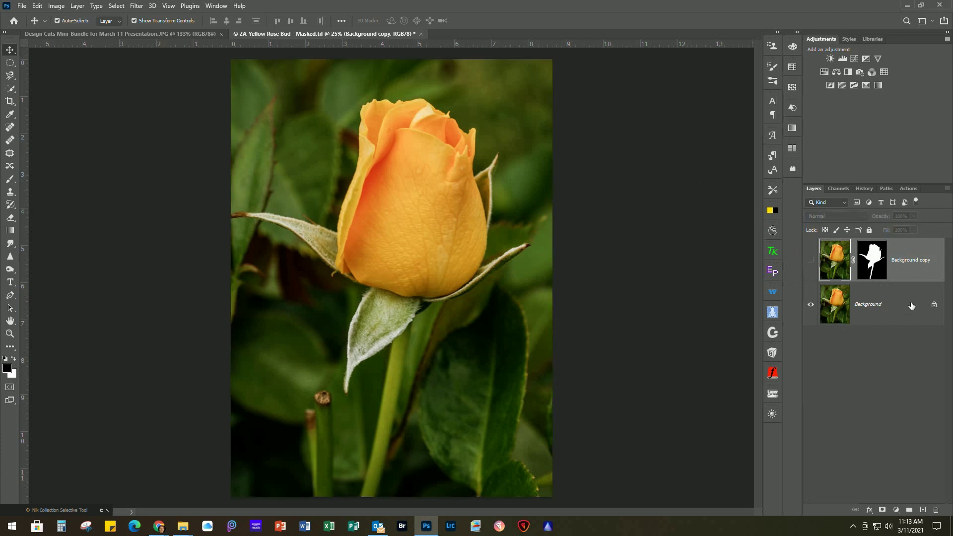
left_click(898, 307)
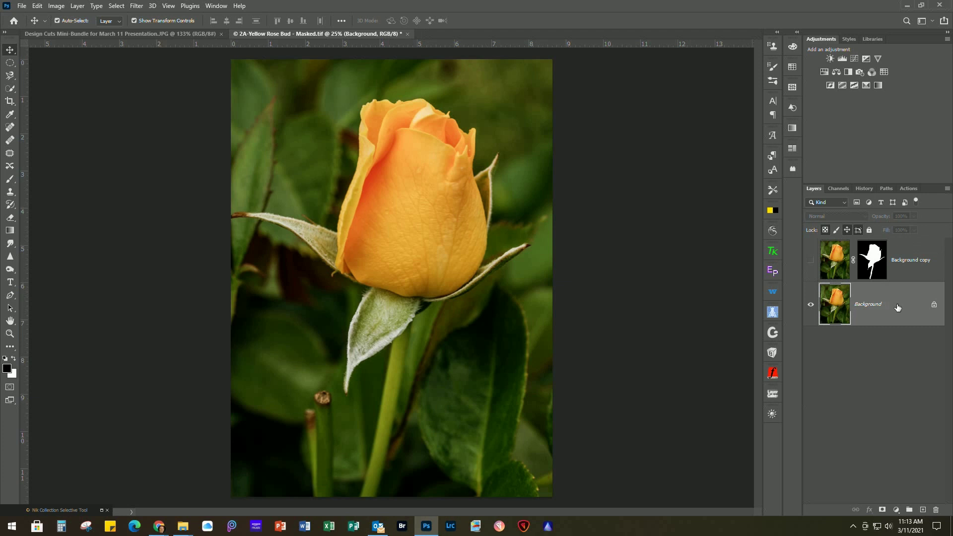
key("ctrl+j")
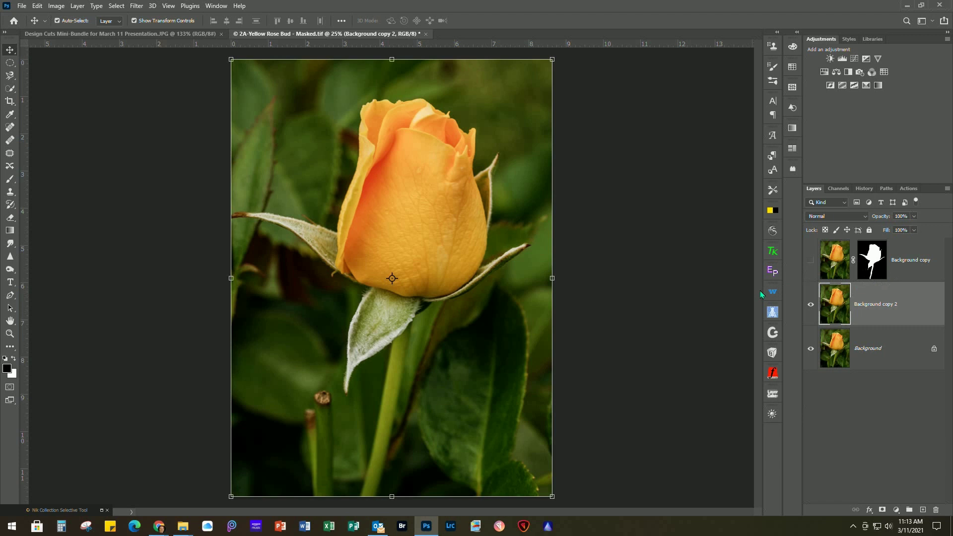
Select the rose with Select Subject, add the missed edge and stem with Quick Selection, and turn the selection into a layer mask
left_click(10, 88)
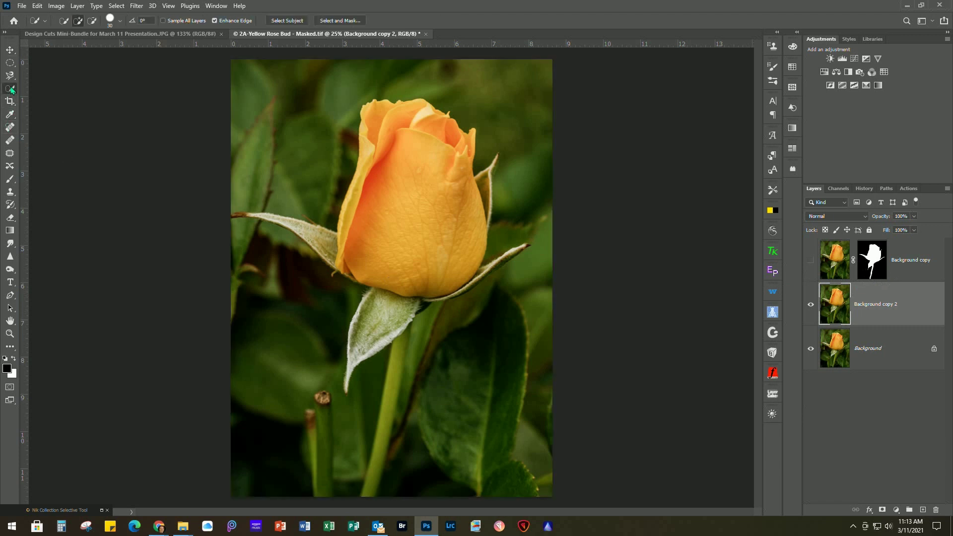
left_click(289, 22)
left_click_drag(341, 252, 331, 248)
left_click_drag(396, 388, 369, 503)
left_click(882, 511)
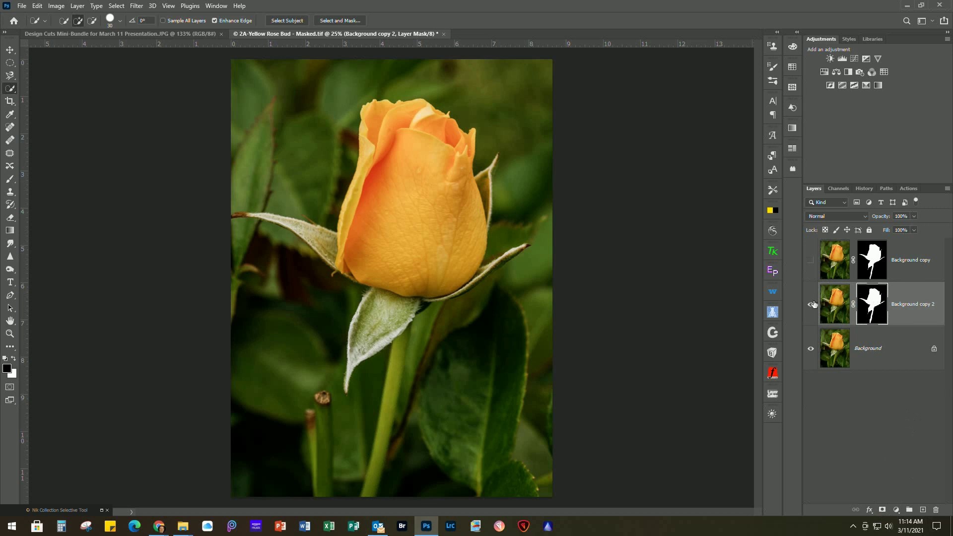
Hide the Background and Background copy 2 layers, and show the original masked Background copy layer
left_click(810, 349)
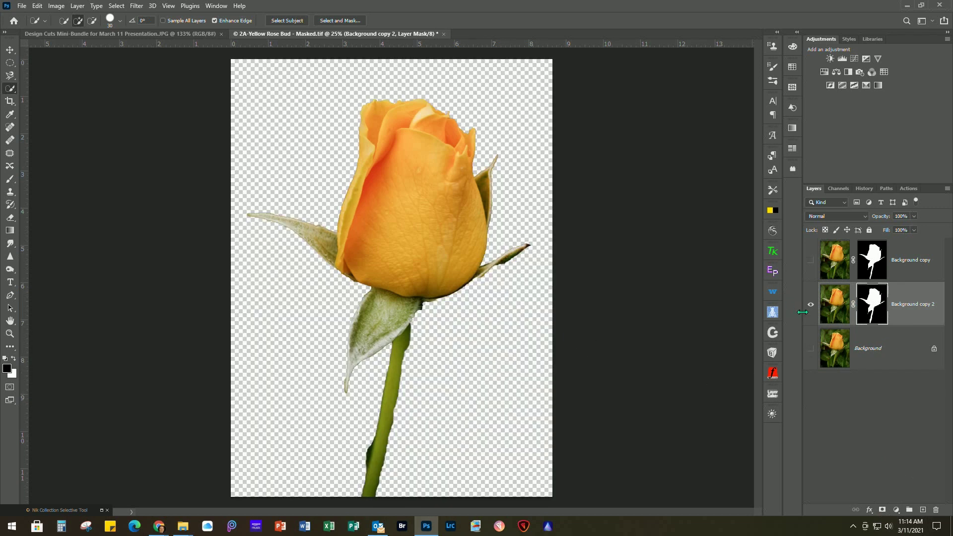
left_click(810, 260)
left_click(811, 305)
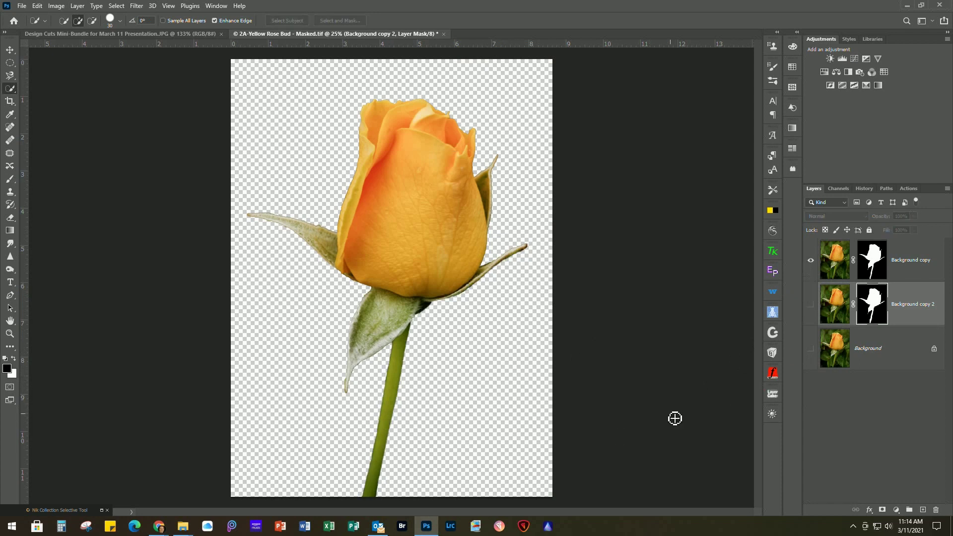
Place the 2B-Vintage & Metallic #48 texture, rotated -90° and stretched to cover the canvas, beneath the masked rose layer
left_click(901, 259)
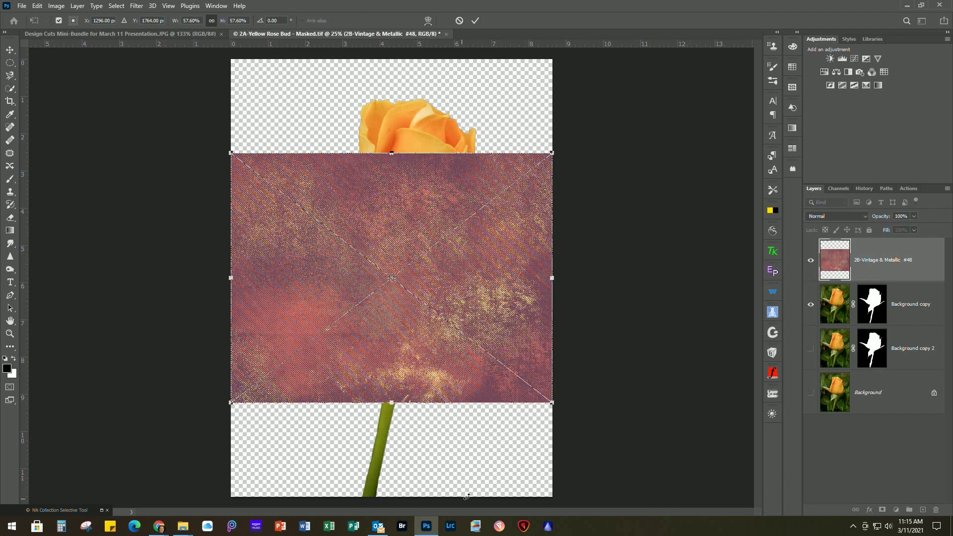
left_click_drag(564, 417, 546, 89)
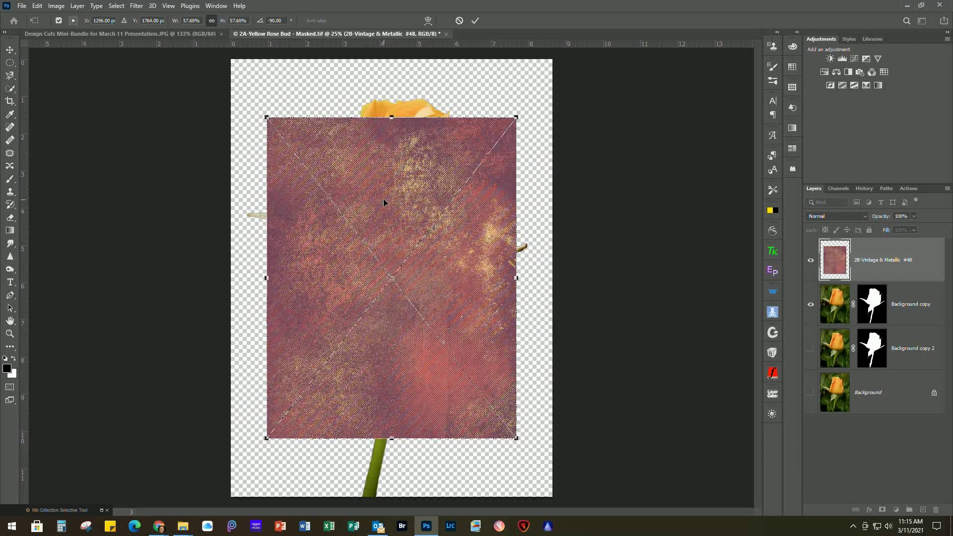
left_click_drag(383, 197, 349, 145)
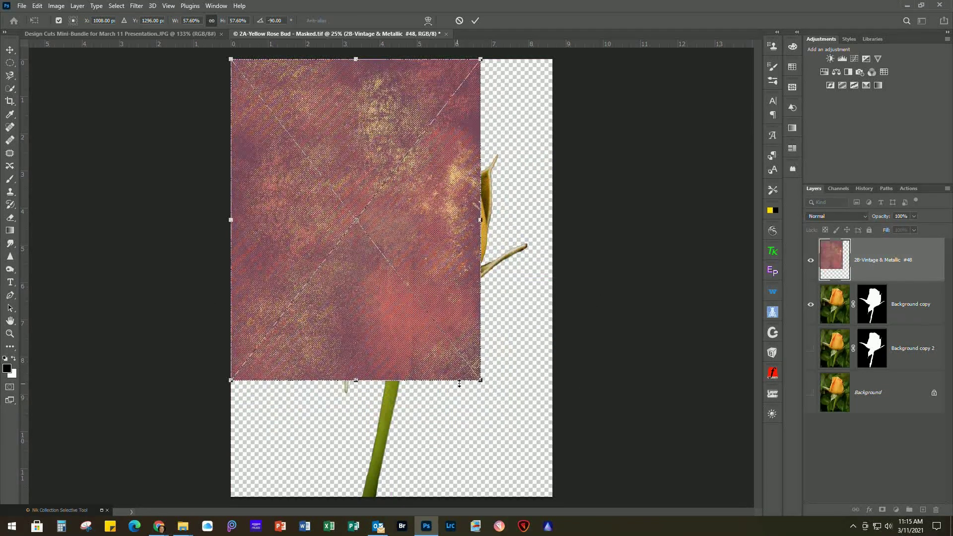
left_click_drag(481, 380, 553, 496)
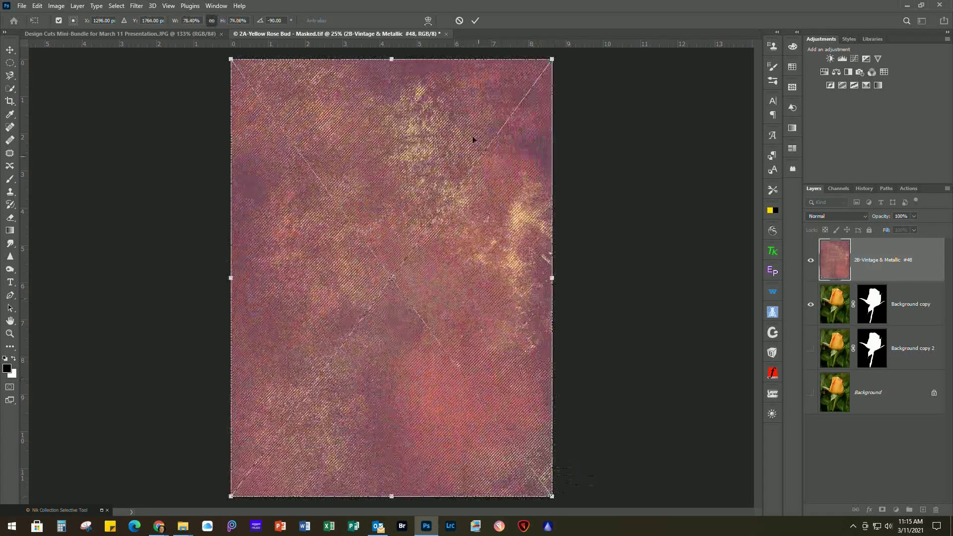
left_click(475, 21)
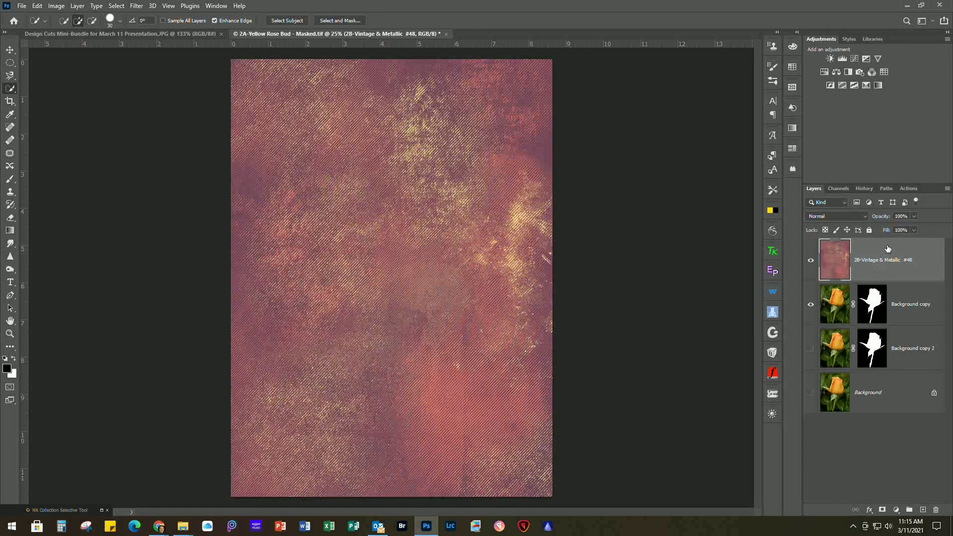
left_click_drag(887, 248, 886, 314)
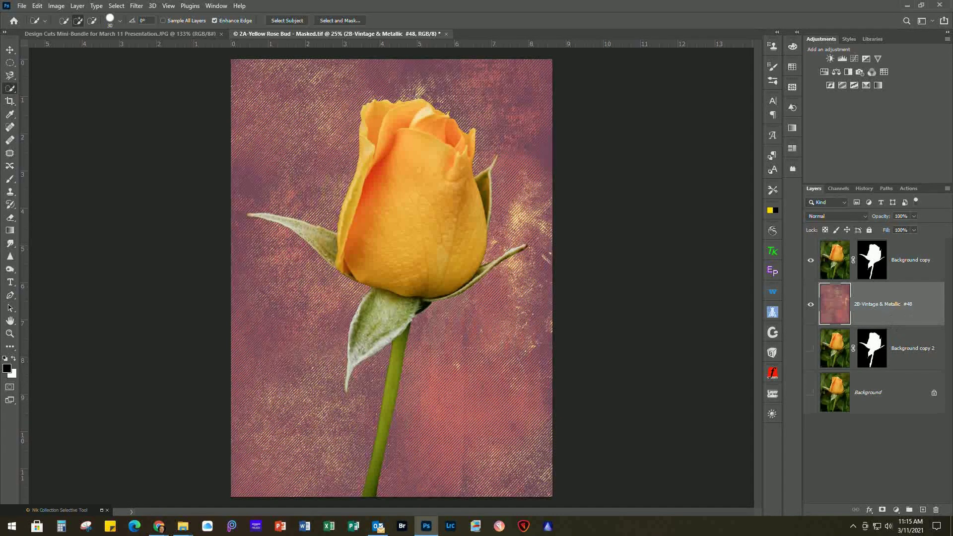
Place the 2C-Vintage #24 texture between the rose and the metallic texture, rotated 90° and stretched to cover the canvas
left_click_drag(952, 263, 461, 263)
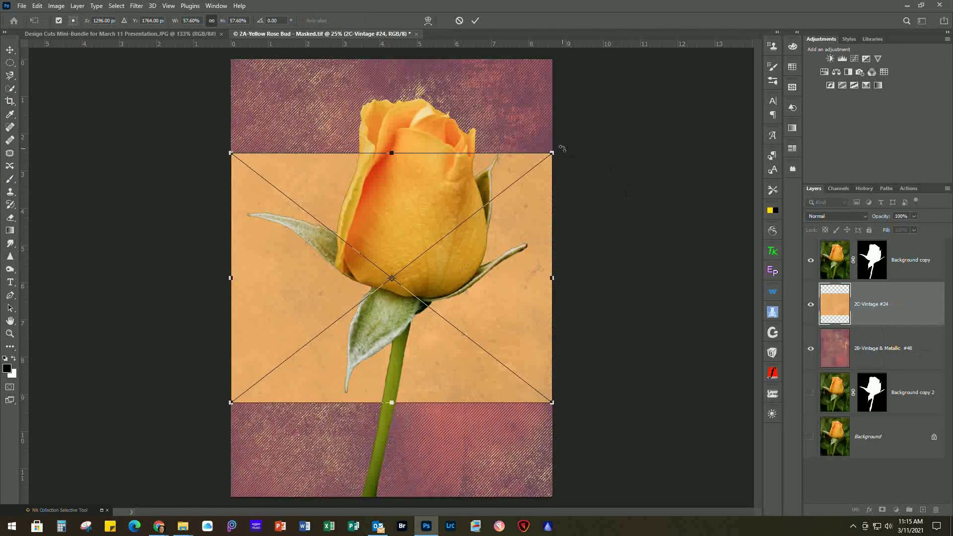
left_click_drag(564, 155, 509, 440)
left_click_drag(418, 382, 383, 323)
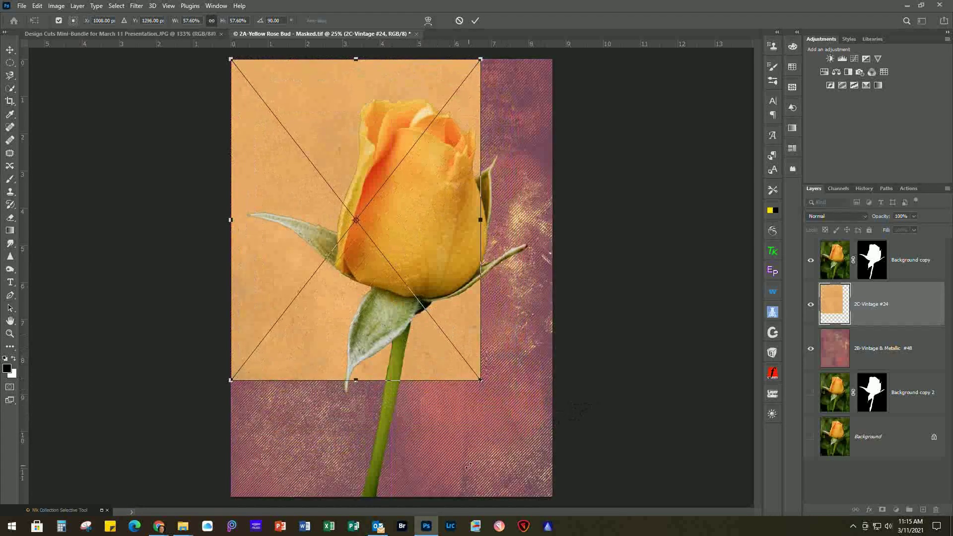
left_click_drag(478, 385, 551, 495)
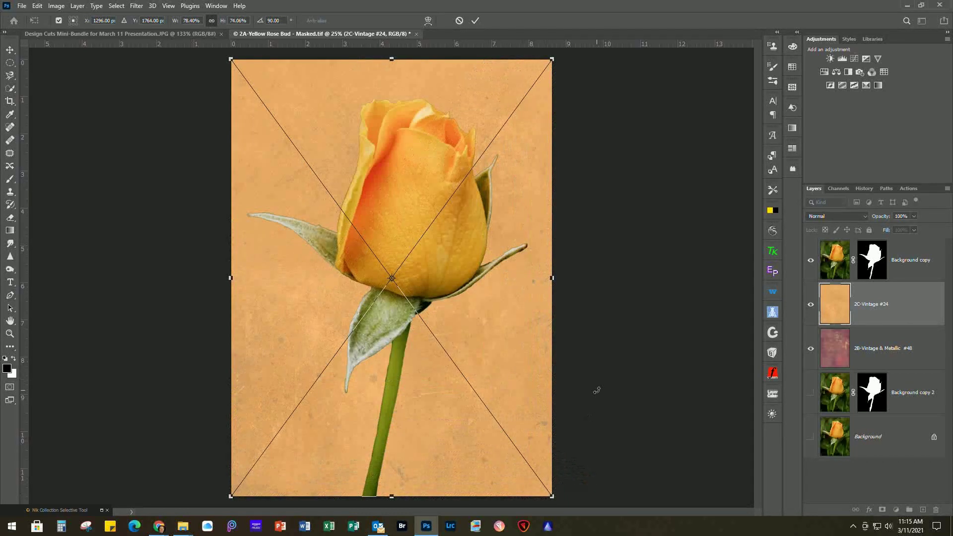
key("Return")
key("w")
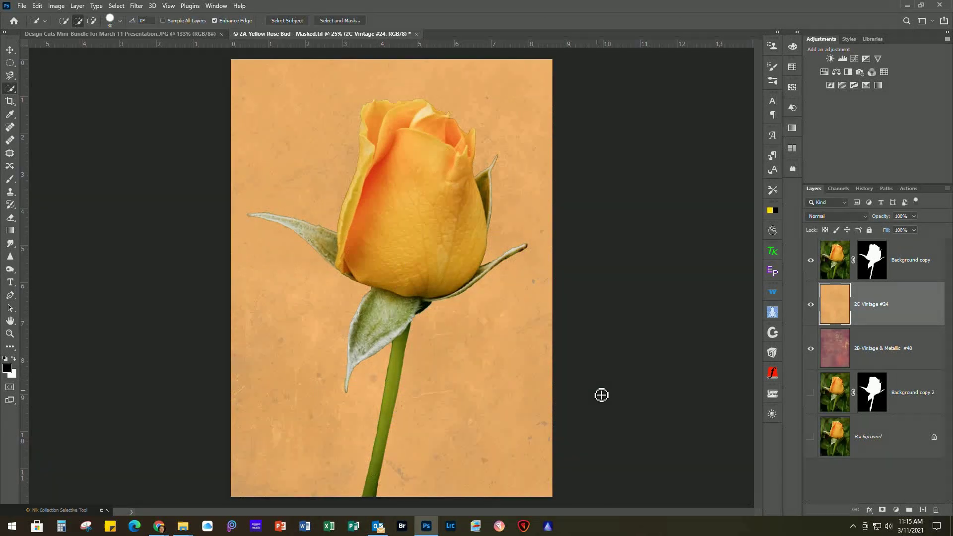
Set the 2C-Vintage #24 layer to Soft Light at 75% opacity, and toggle its visibility to compare the effect
left_click(832, 218)
left_click(826, 320)
key("7")
key("5")
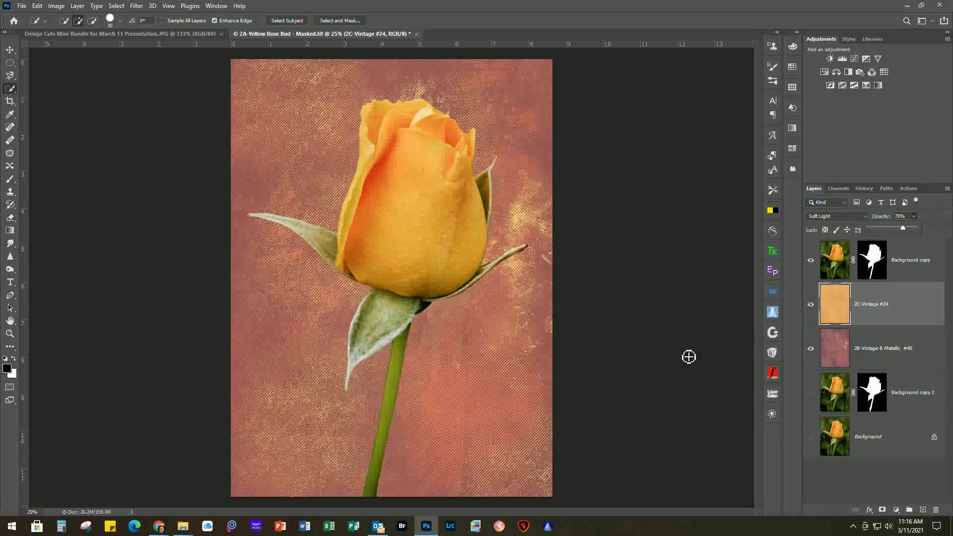
left_click(810, 305)
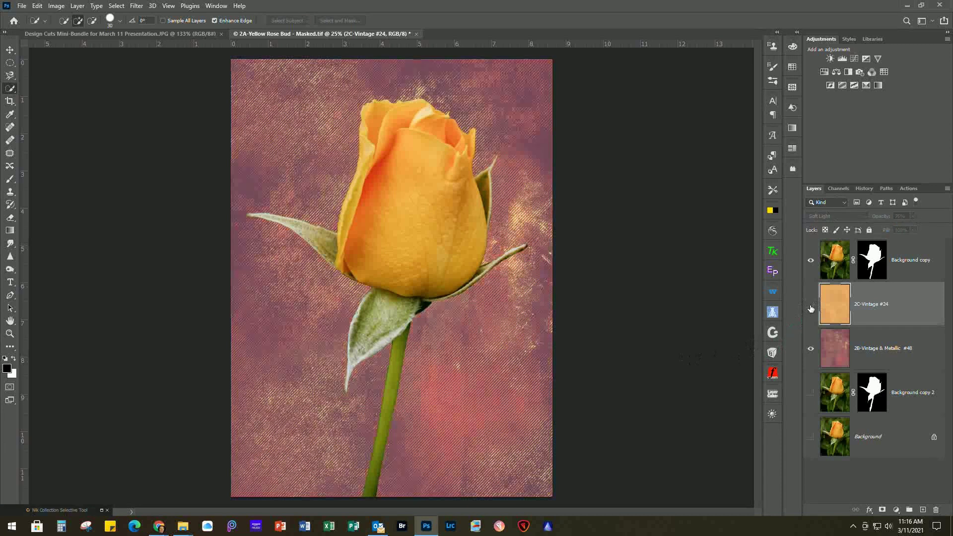
left_click(811, 307)
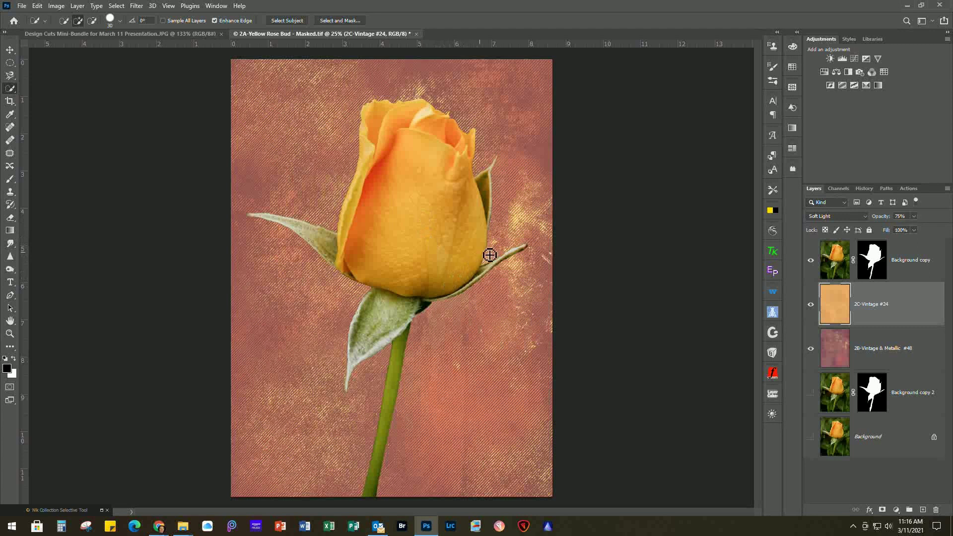
Place the 2D-Texture-Impression-19 texture above the masked rose layer, rotate it about 180°, and flip it horizontally
left_click(903, 254)
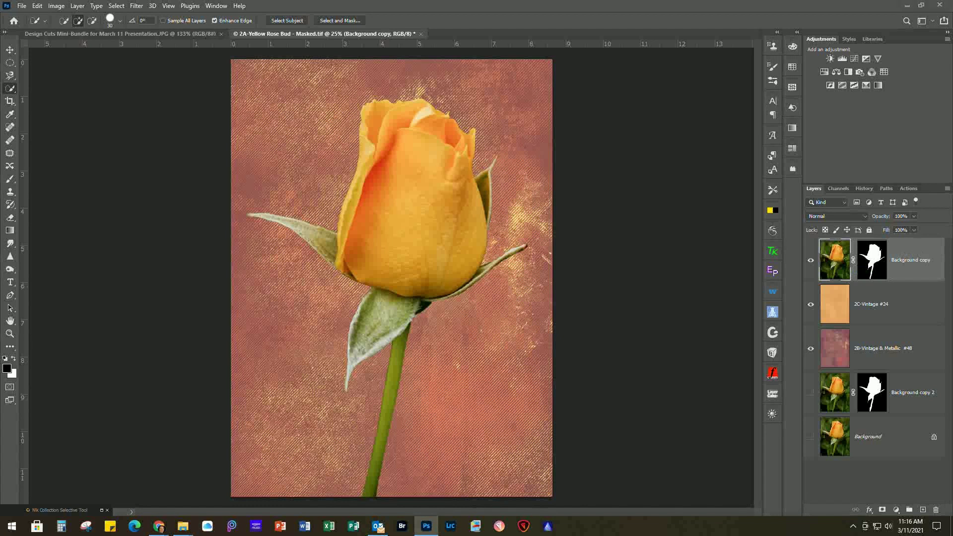
left_click_drag(296, 176, 296, 175)
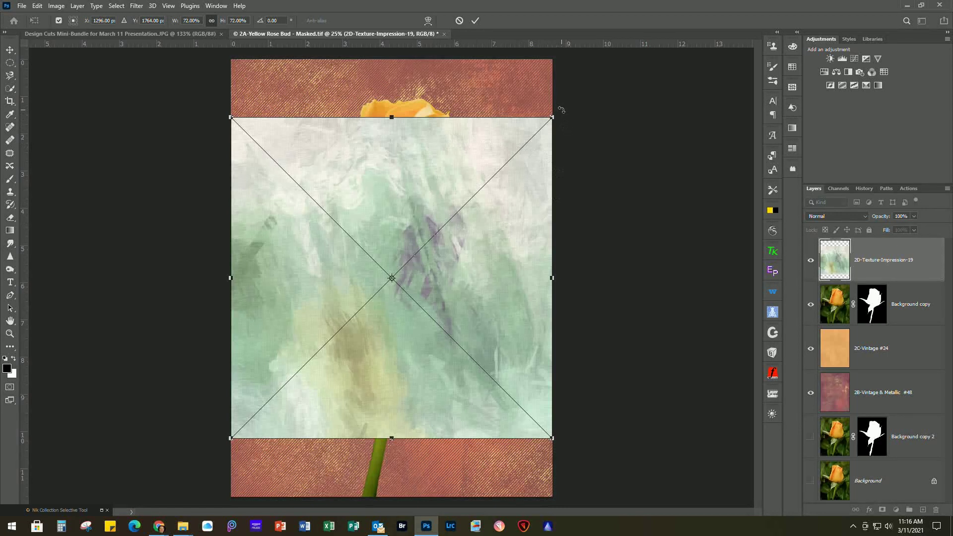
left_click_drag(561, 109, 181, 494)
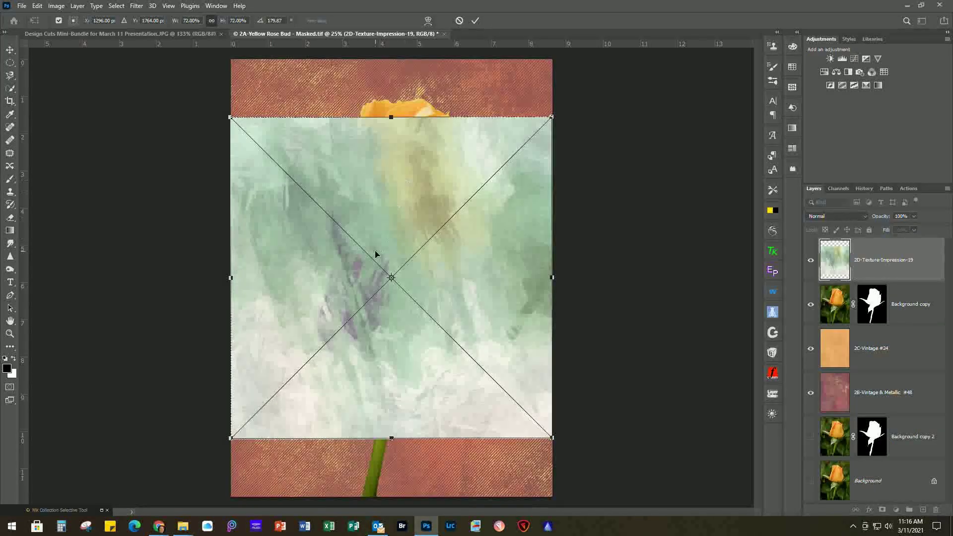
left_click(475, 21)
key("w")
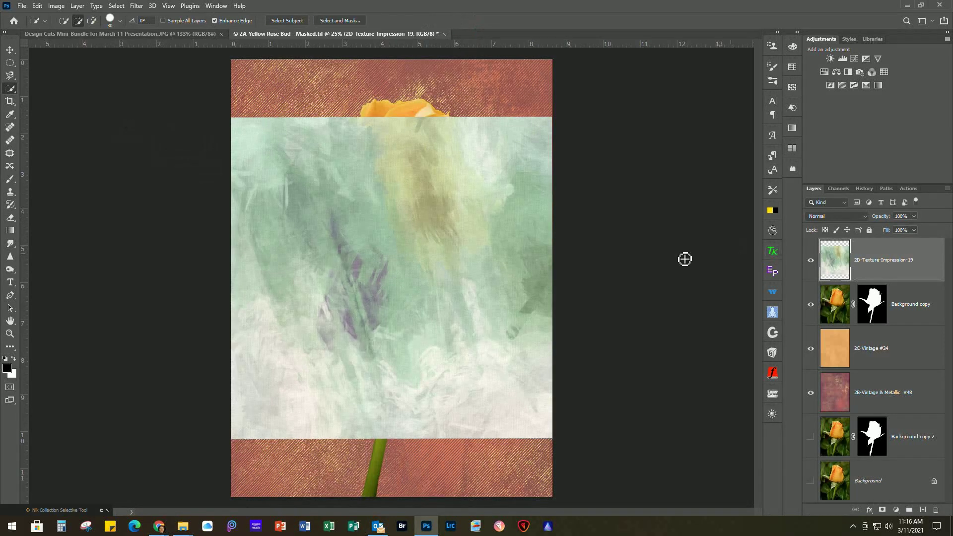
left_click(37, 7)
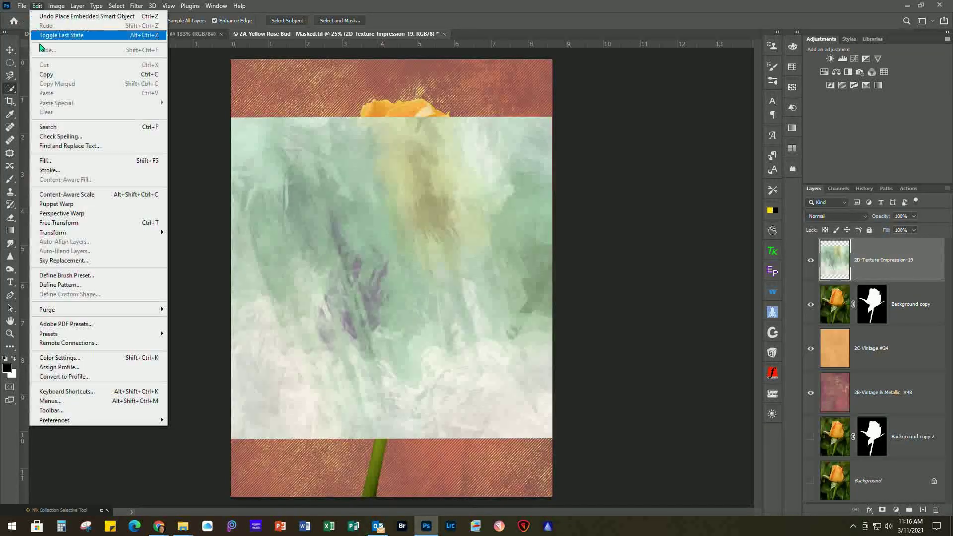
mouse_move(76, 233)
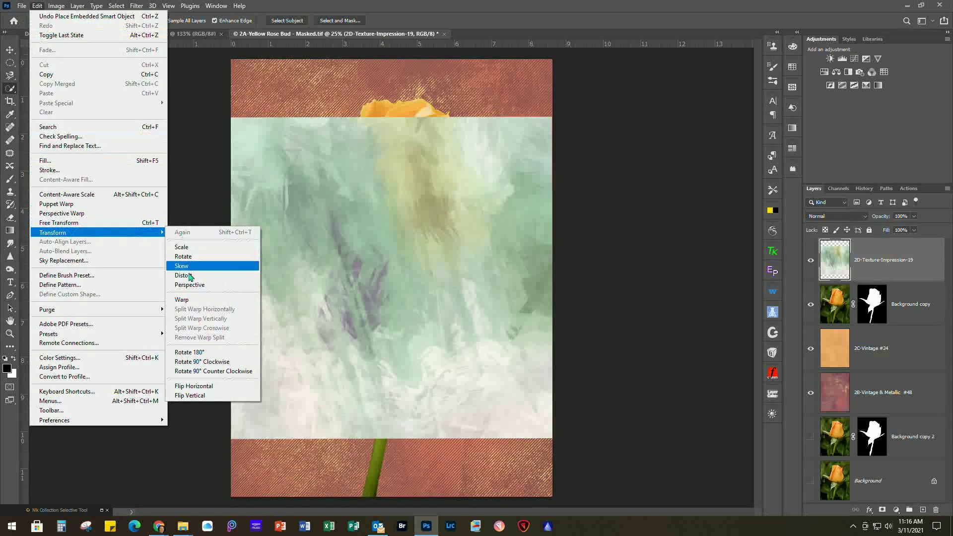
left_click(203, 387)
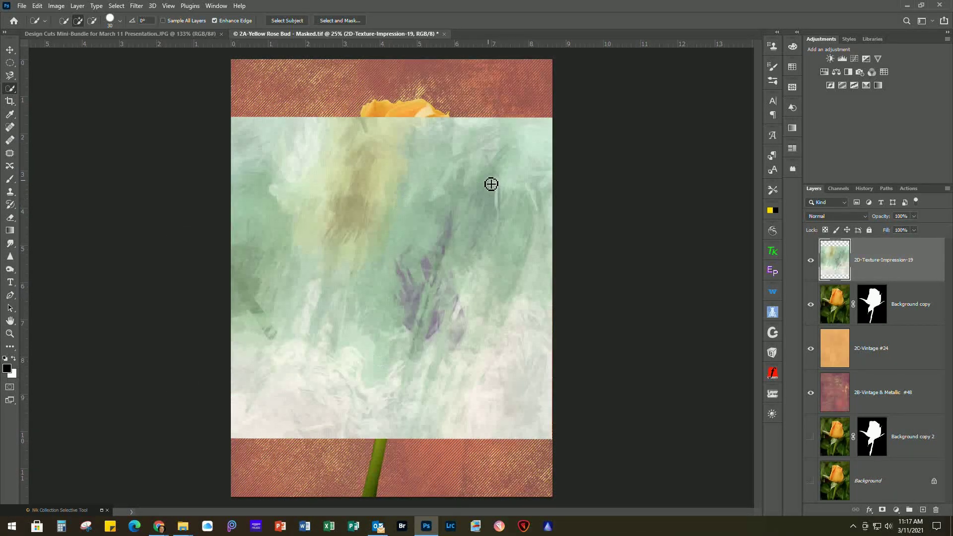
Align the 2D-Texture-Impression-19 layer with the canvas's upper edge and stretch it down to cover the whole canvas
left_click(9, 50)
left_click_drag(314, 184, 315, 121)
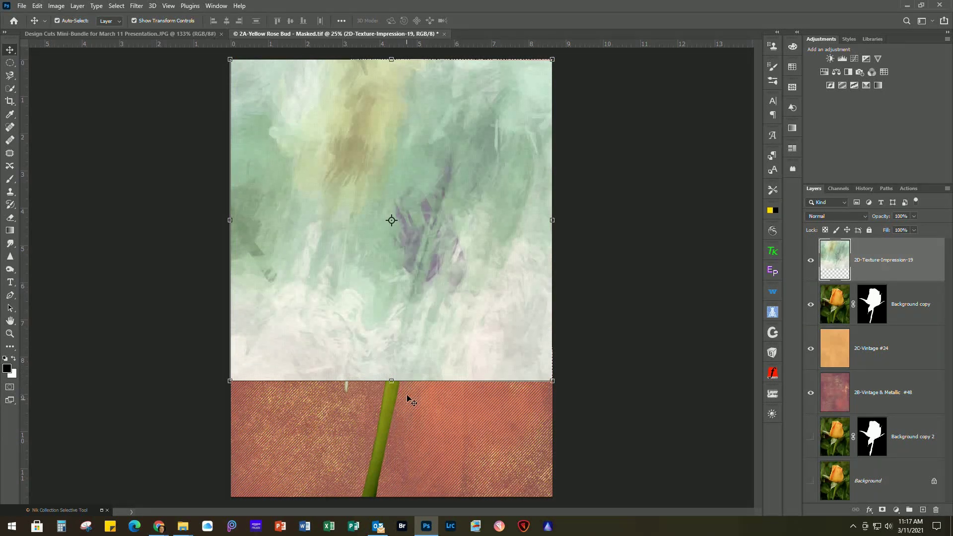
left_click_drag(392, 380, 392, 495)
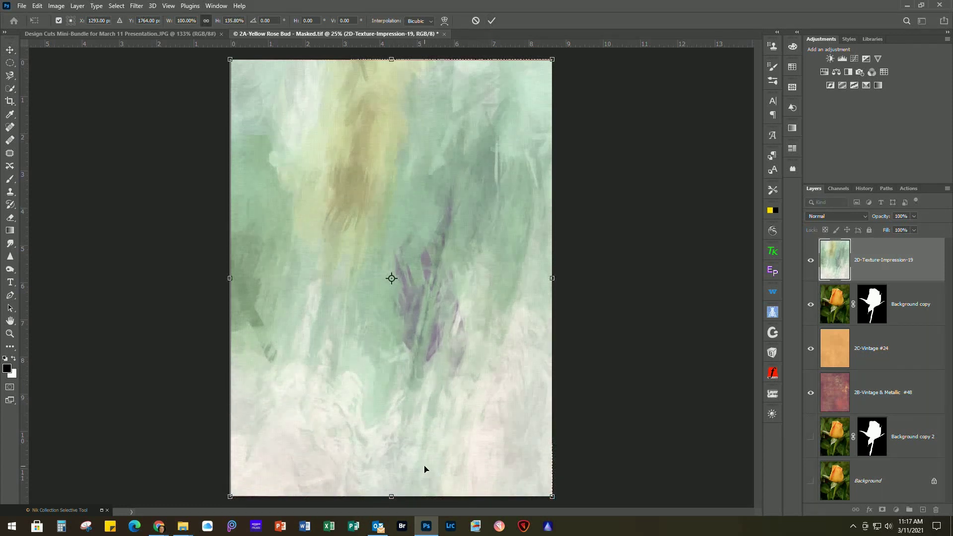
left_click(491, 20)
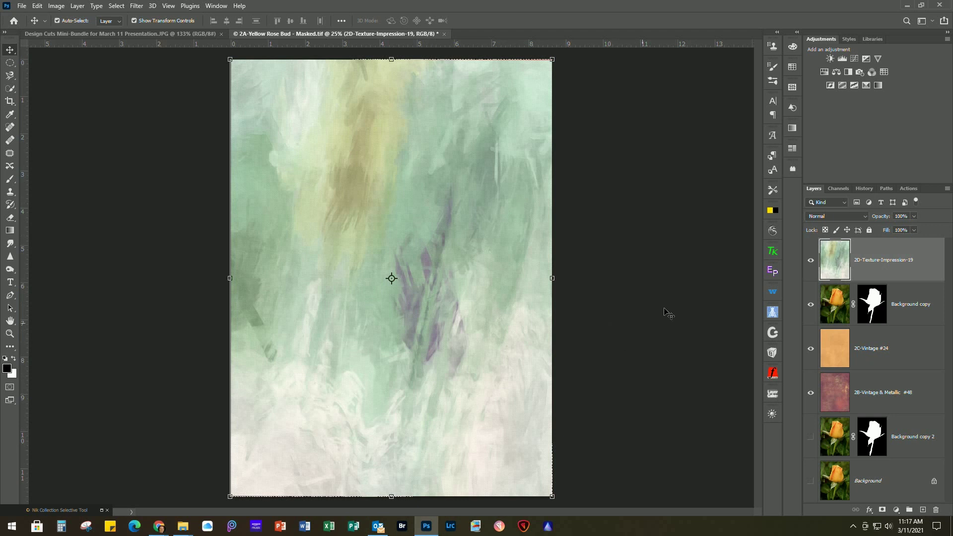
Set the 2D-Texture-Impression-19 layer to Soft Light at 82% opacity, and toggle its visibility to compare the effect
left_click(844, 217)
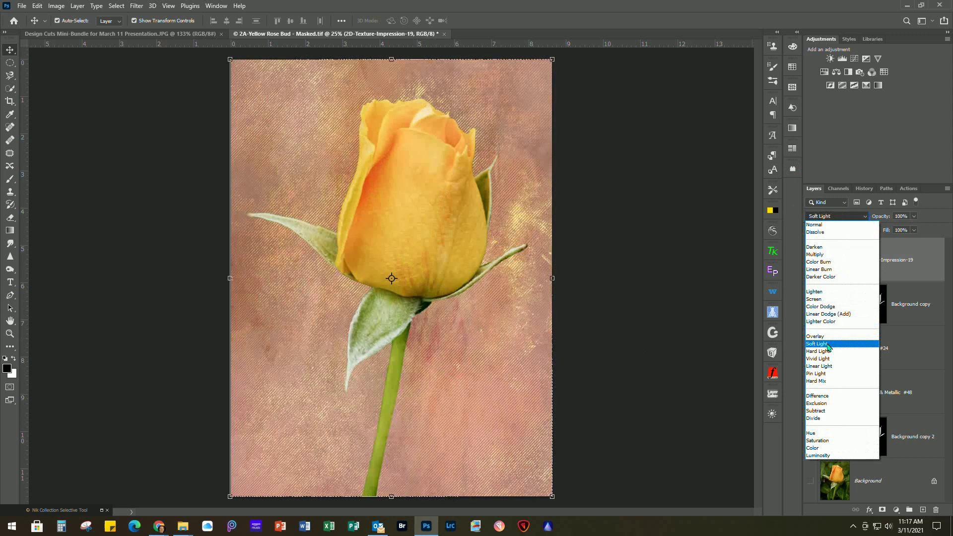
left_click(828, 345)
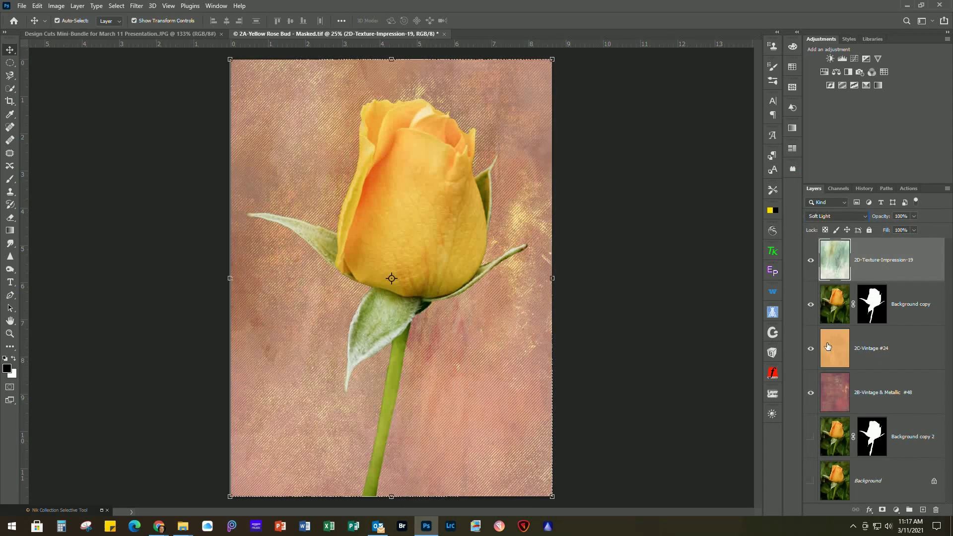
left_click(914, 217)
left_click_drag(916, 230, 906, 231)
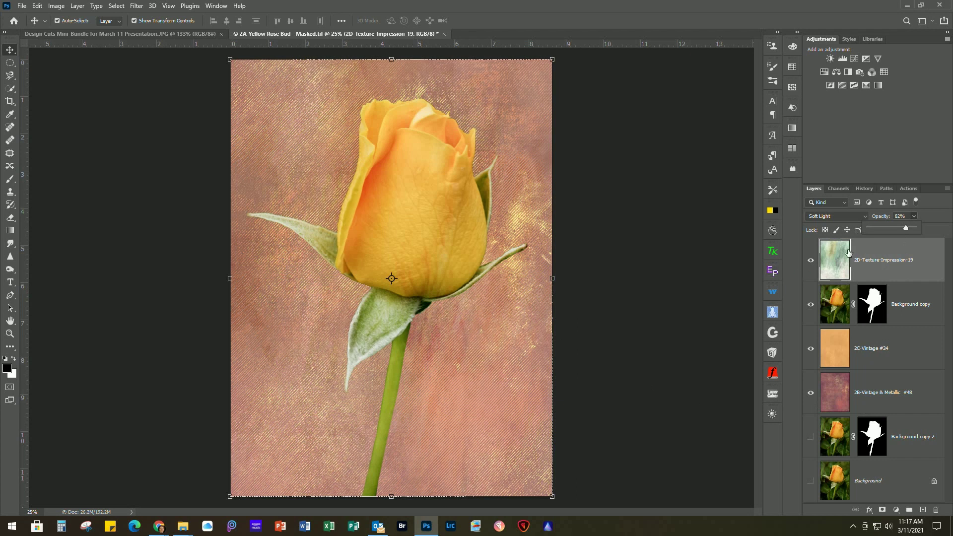
left_click(812, 259)
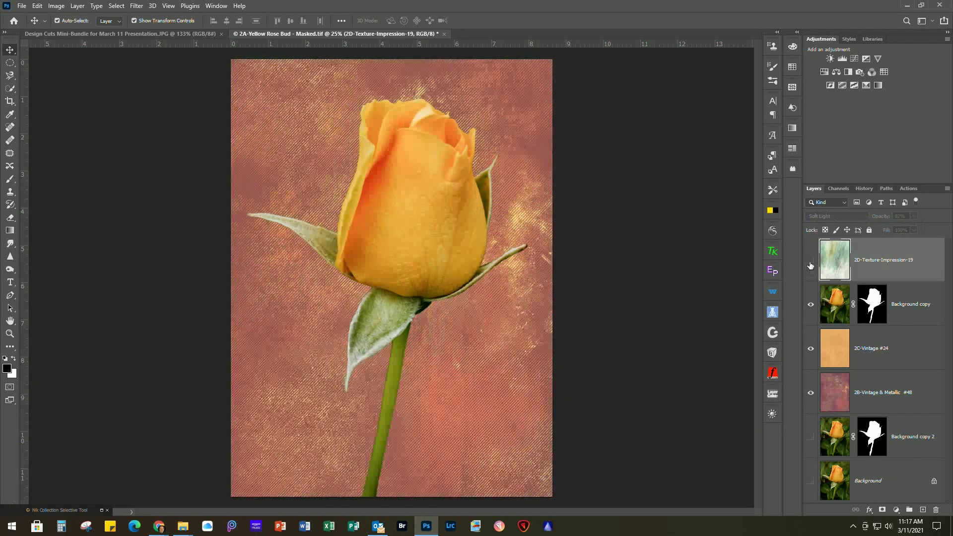
left_click(810, 263)
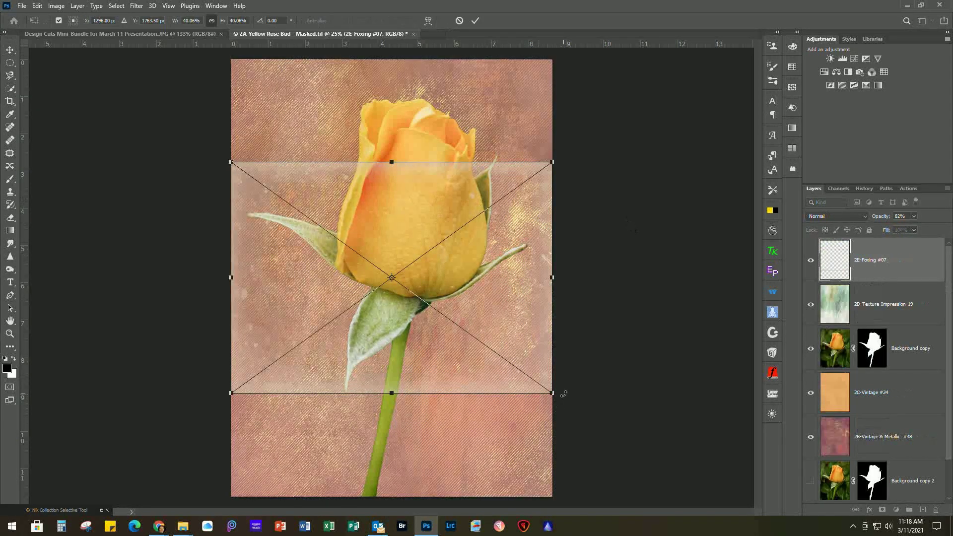
Rotate the 2E-Foxing #07 texture about -90° and stretch it to cover the whole canvas
left_click_drag(561, 397, 507, 131)
left_click_drag(414, 212, 362, 145)
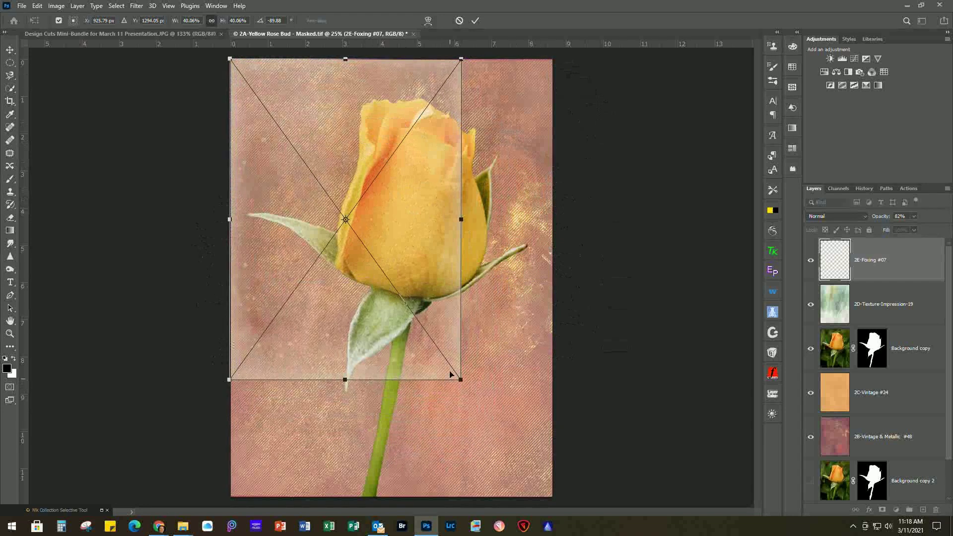
left_click_drag(459, 378, 552, 495)
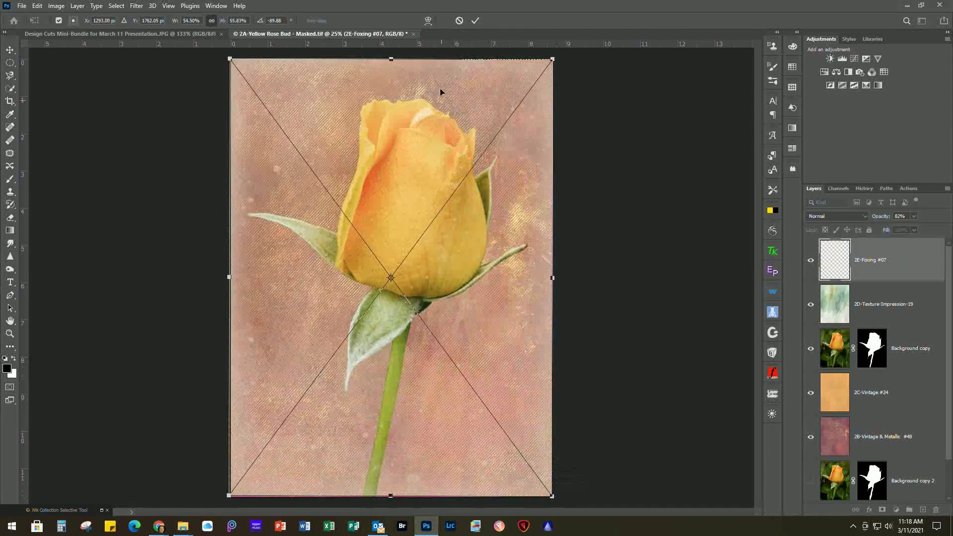
left_click(475, 21)
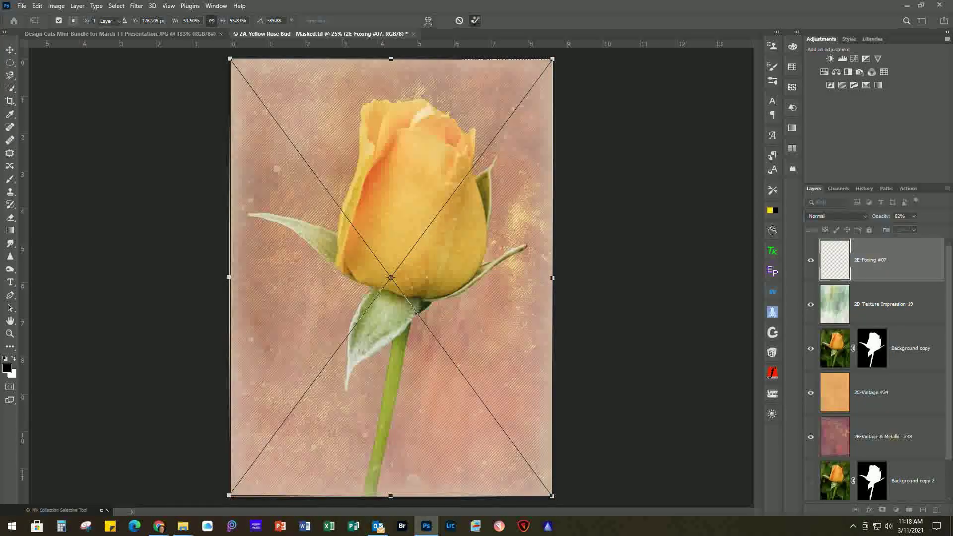
Set the 2E-Foxing #07 layer to Multiply and duplicate it twice to strengthen the foxing effect
left_click(829, 217)
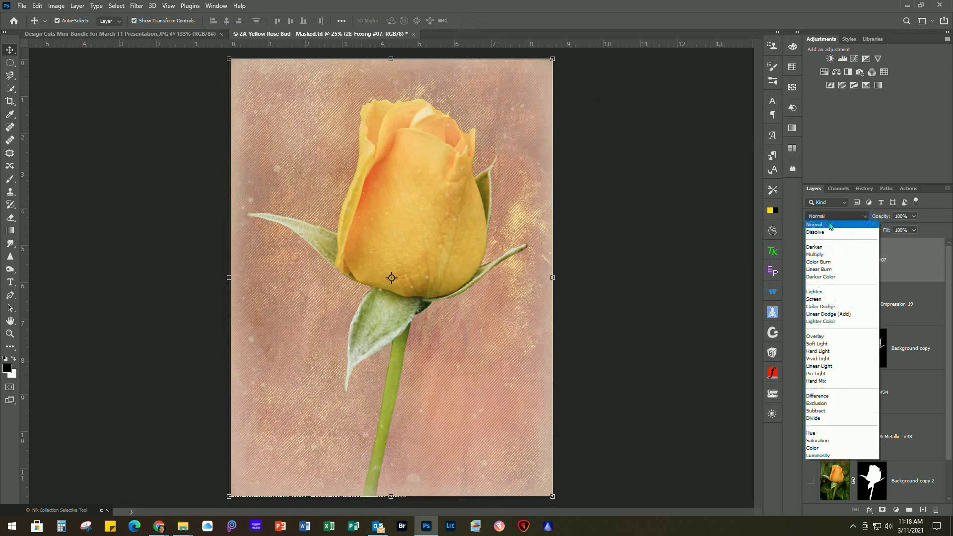
left_click(827, 255)
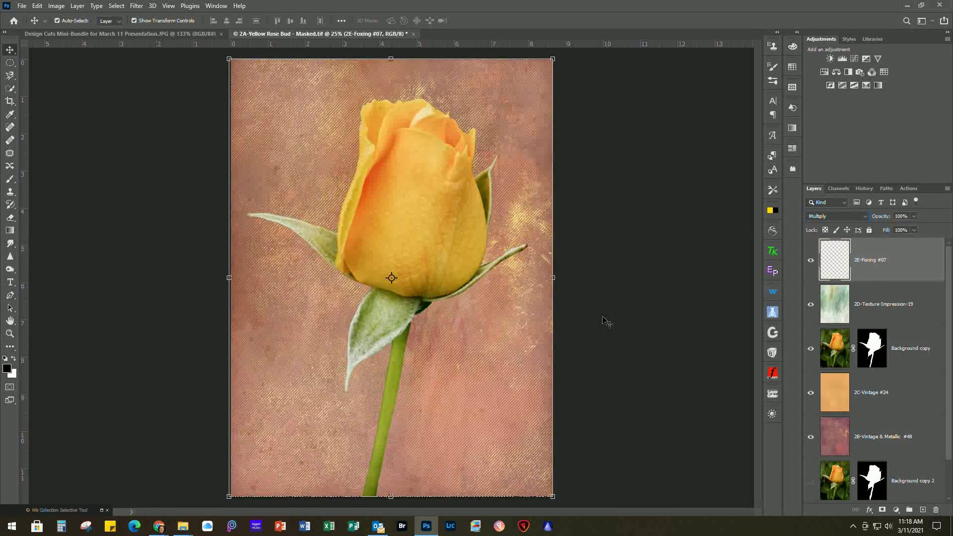
key("ctrl+j")
key("ctrl+j")
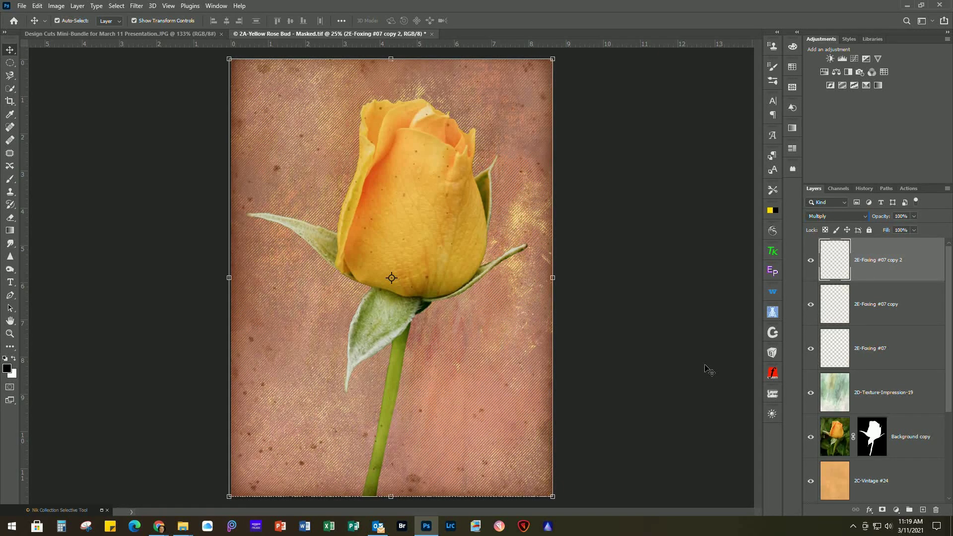
Close the 2A-Yellow Rose Bud - Masked.tif document without saving the changes
left_click(22, 5)
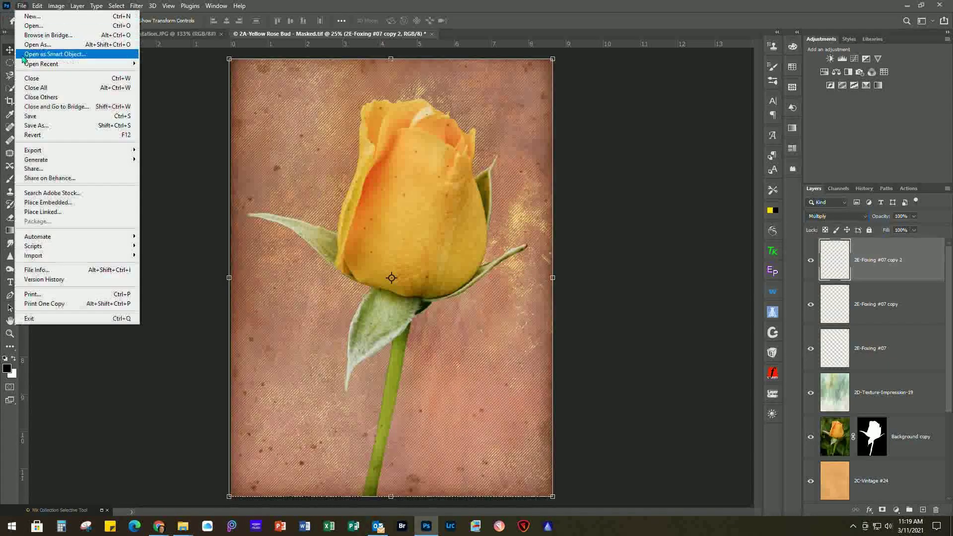
left_click(30, 79)
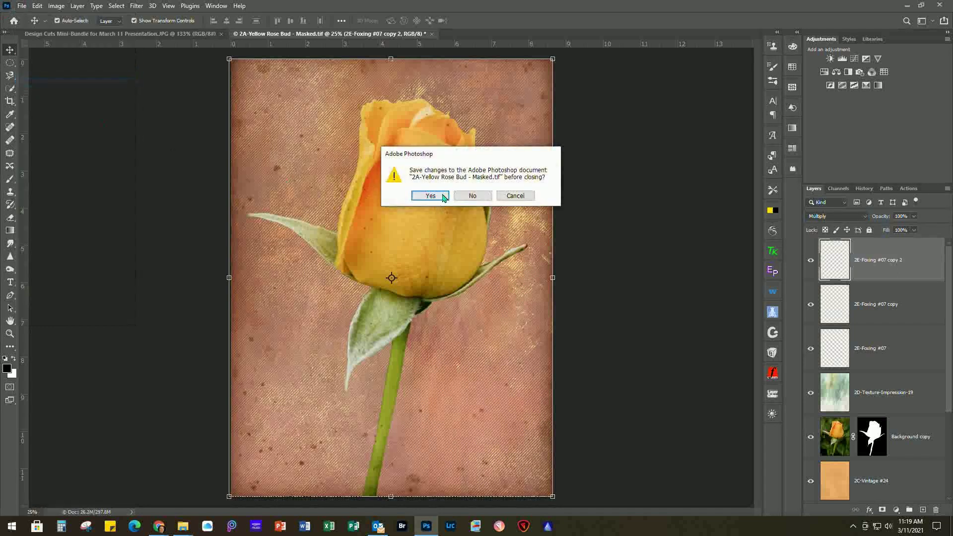
left_click(472, 196)
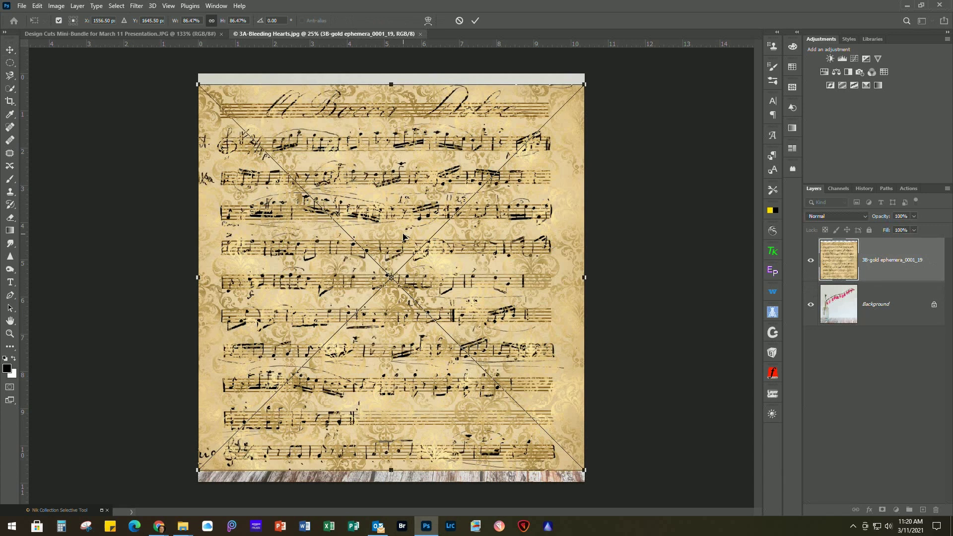
Align the 3B-gold ephemera_0001_19 texture with the canvas's upper edge and stretch it down to cover the Bleeding Hearts photo
left_click_drag(410, 204, 411, 193)
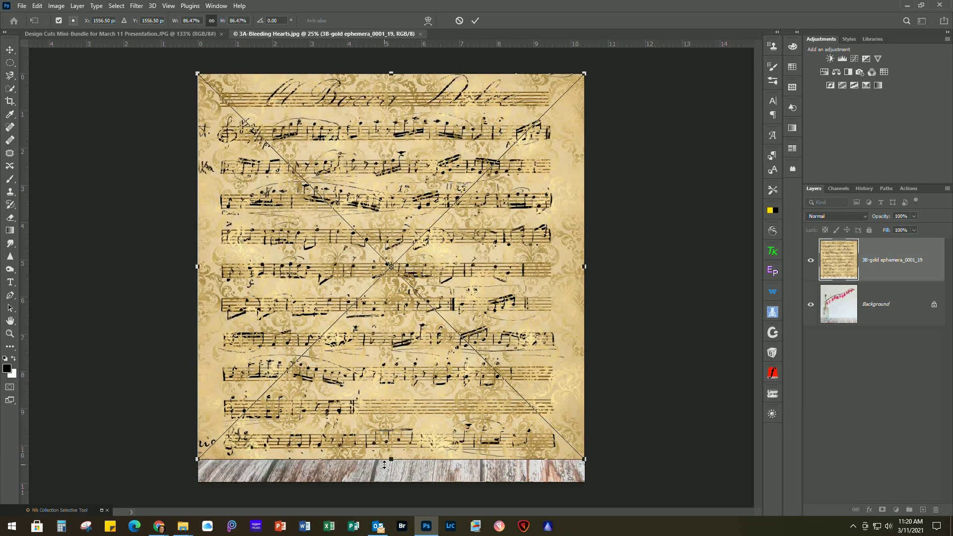
left_click_drag(390, 459, 390, 481)
key("Return")
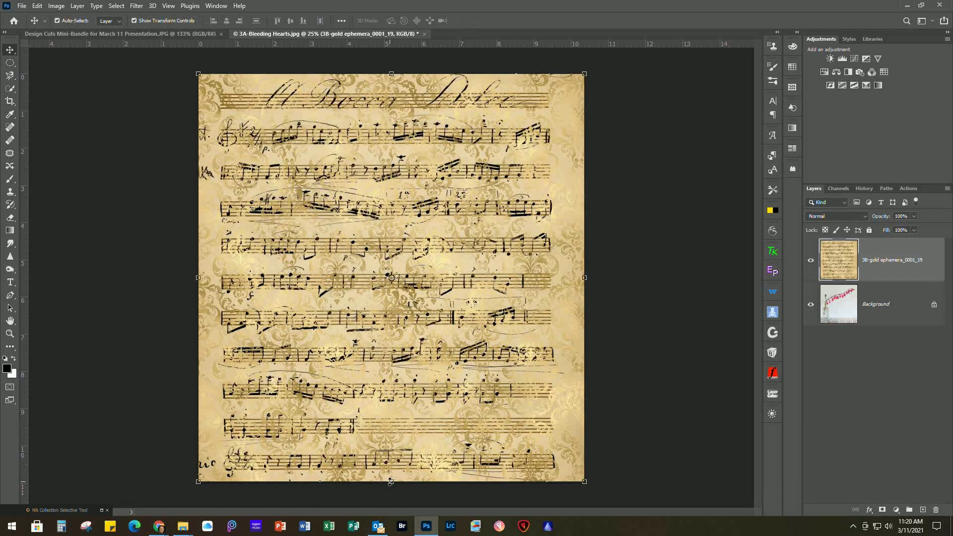
Set the 3B-gold ephemera_0001_19 layer to Multiply at 51% opacity
left_click(836, 220)
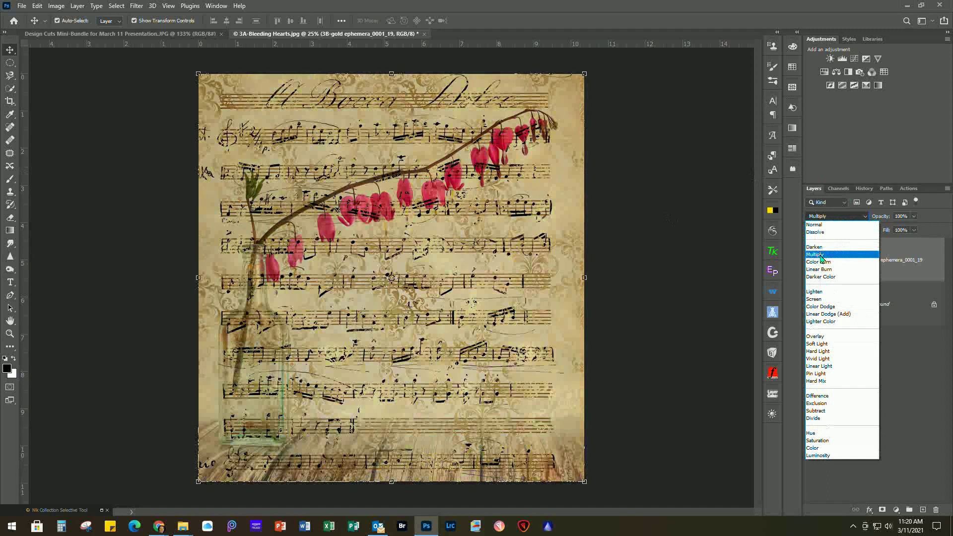
left_click(821, 255)
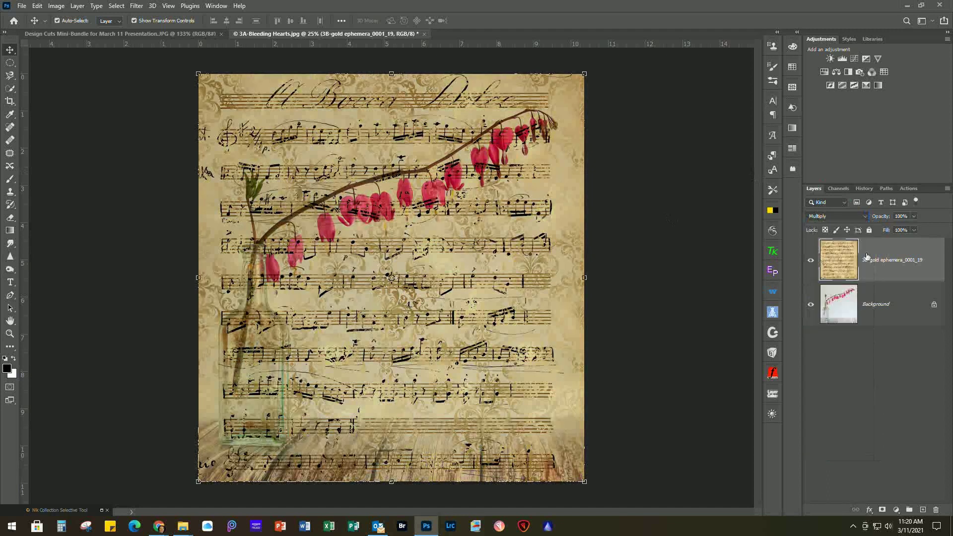
left_click(914, 217)
left_click_drag(916, 230, 894, 235)
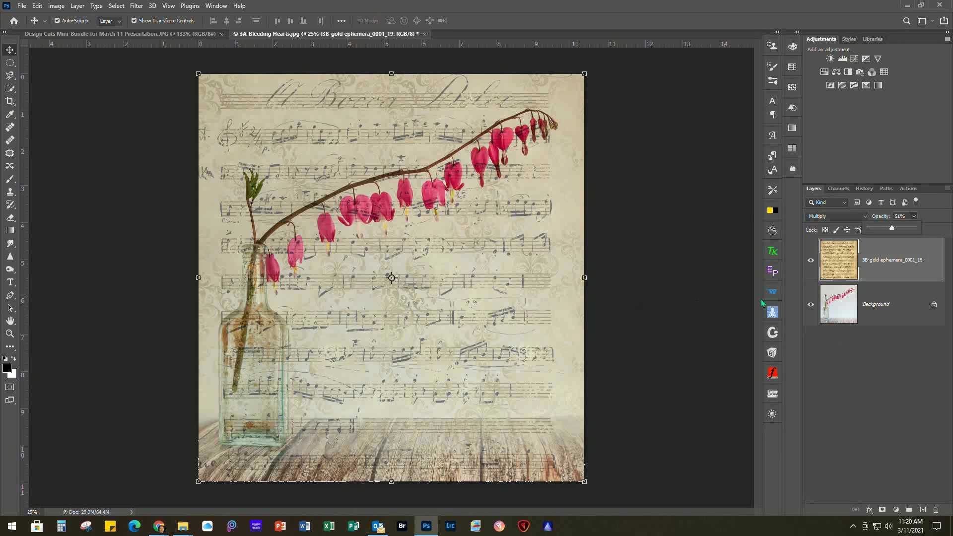
Add a layer mask to the 3B-gold ephemera_0001_19 layer and adjust the hardness of the 70 px Soft Round brush
left_click(883, 510)
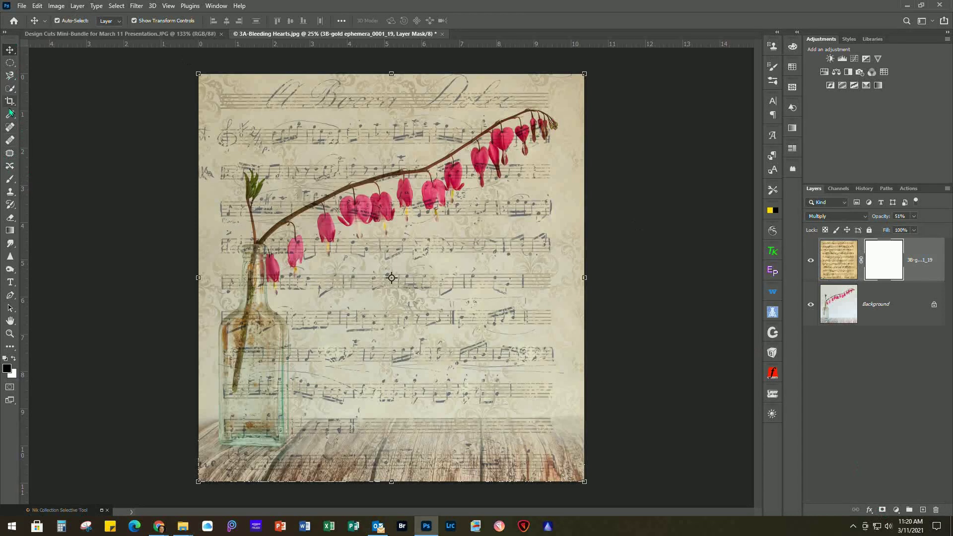
left_click(9, 179)
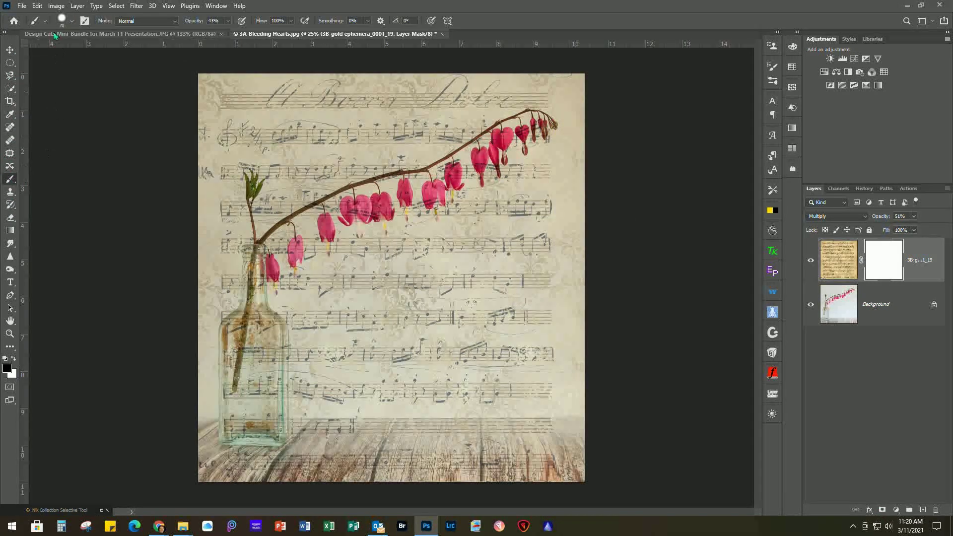
left_click(72, 21)
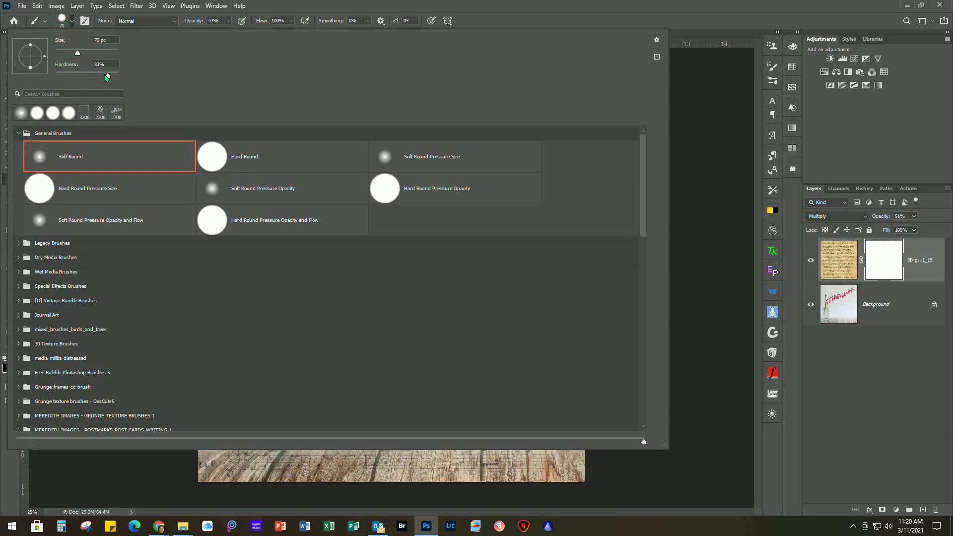
mouse_move(108, 79)
left_mouse_down()
mouse_move(75, 79)
mouse_move(105, 80)
left_mouse_up()
left_click(493, 9)
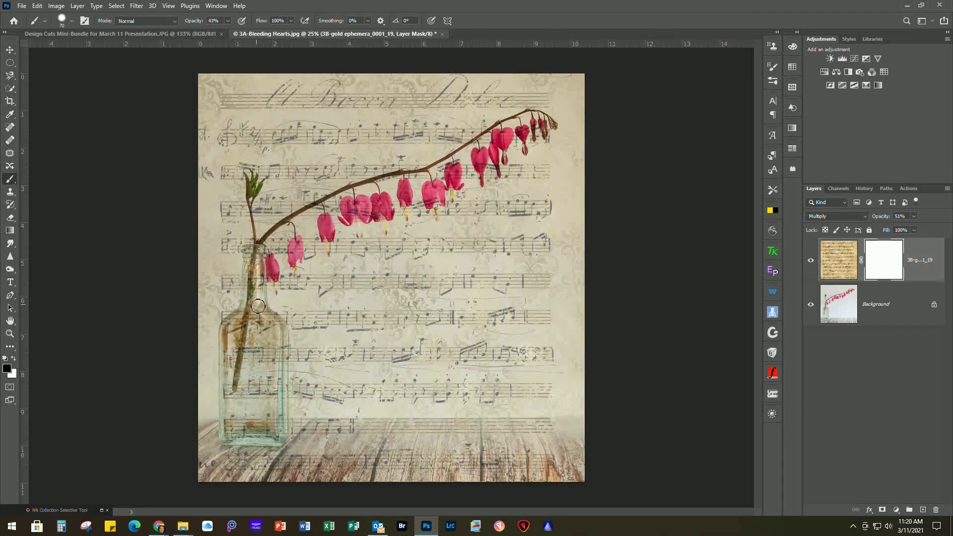
scroll(258, 307, "up", 3)
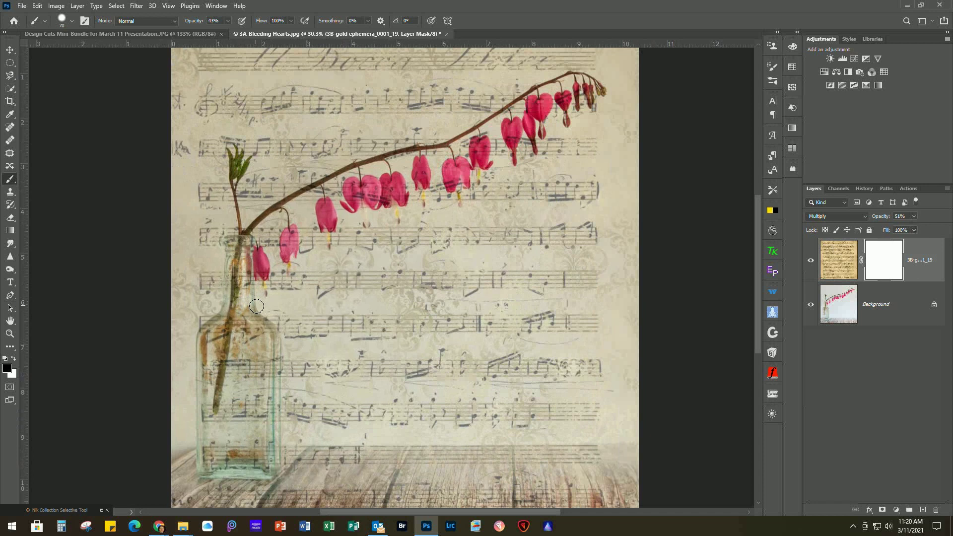
scroll(257, 307, "up", 2)
mouse_move(227, 360)
left_mouse_down()
mouse_move(302, 334)
mouse_move(323, 268)
left_mouse_up()
scroll(297, 209, "up", 2)
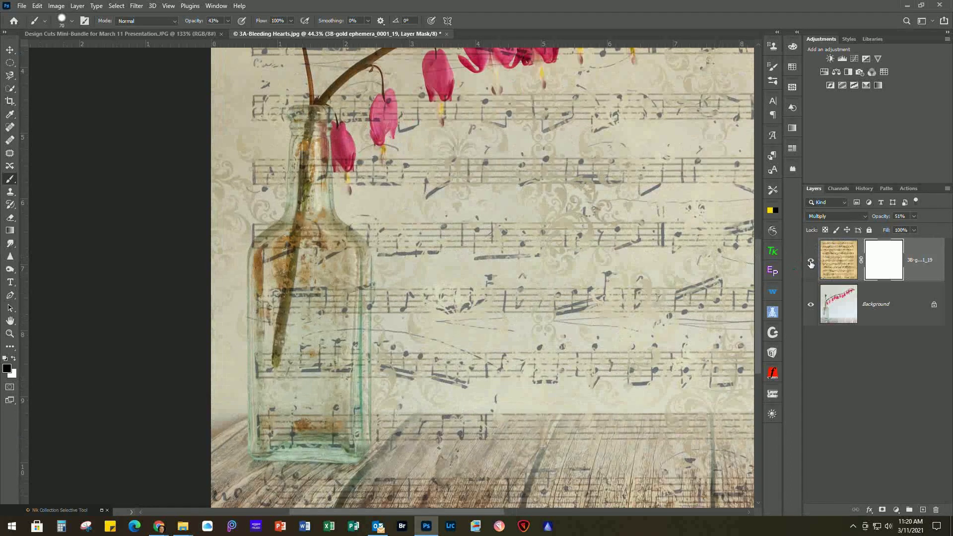
Lower the 3B-gold ephemera_0001_19 layer to 25% opacity and set the brush opacity to 100%
left_click(935, 255)
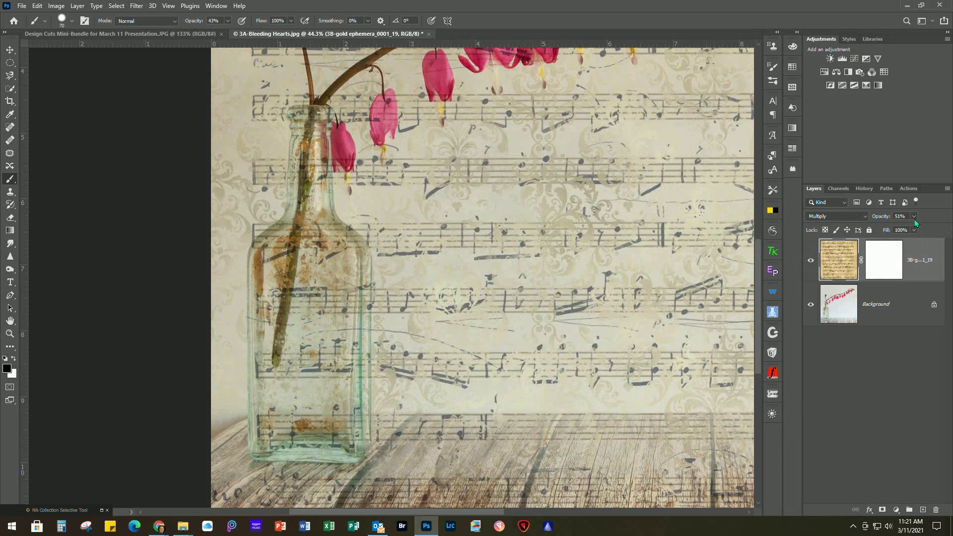
left_click(914, 217)
left_click_drag(914, 226, 900, 228)
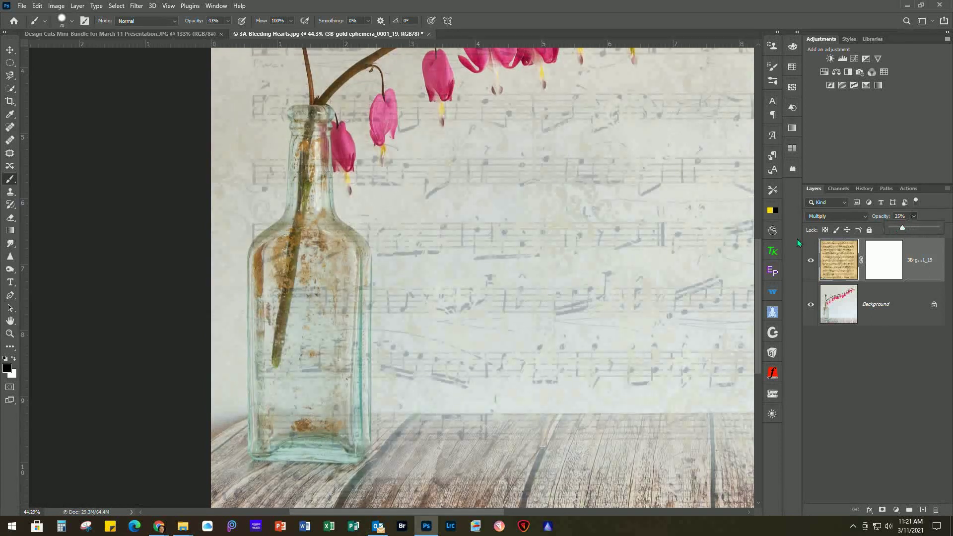
left_click(296, 113)
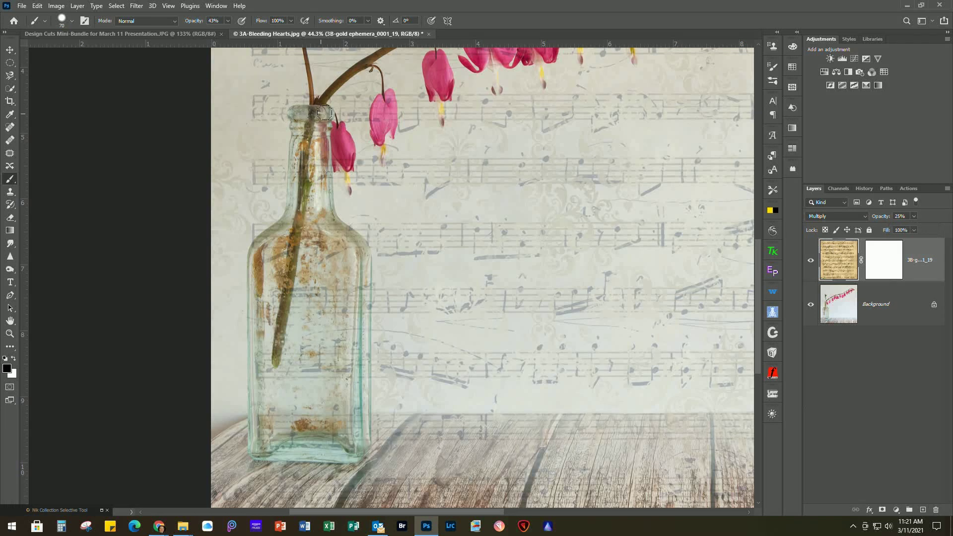
left_click(228, 21)
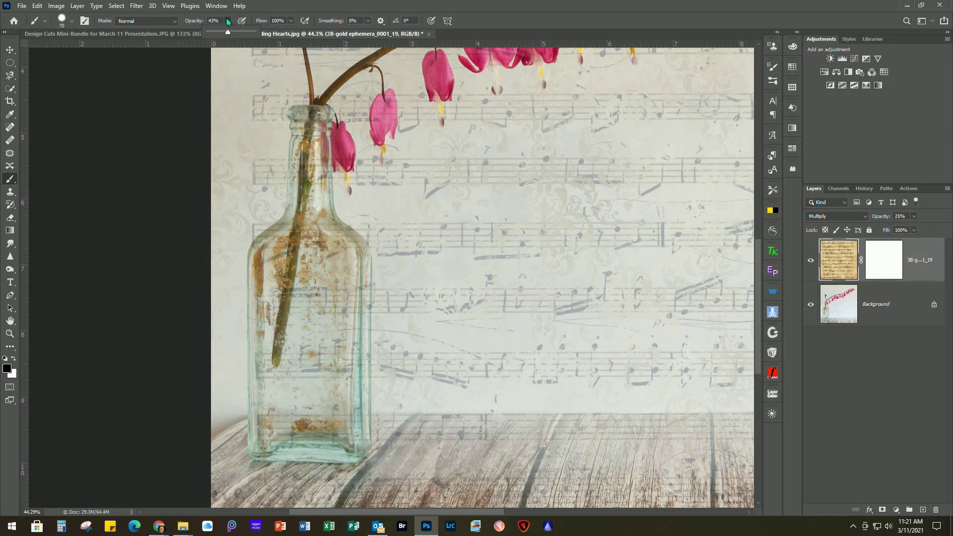
left_click_drag(228, 33, 256, 33)
Try to brush the music texture off the glass bottle's outline with the 70 px brush on the texture layer itself
mouse_move(294, 113)
left_mouse_down()
mouse_move(326, 113)
mouse_move(295, 123)
mouse_move(318, 121)
mouse_move(322, 209)
mouse_move(351, 239)
mouse_move(333, 240)
mouse_move(329, 231)
mouse_move(339, 229)
mouse_move(360, 251)
left_mouse_up()
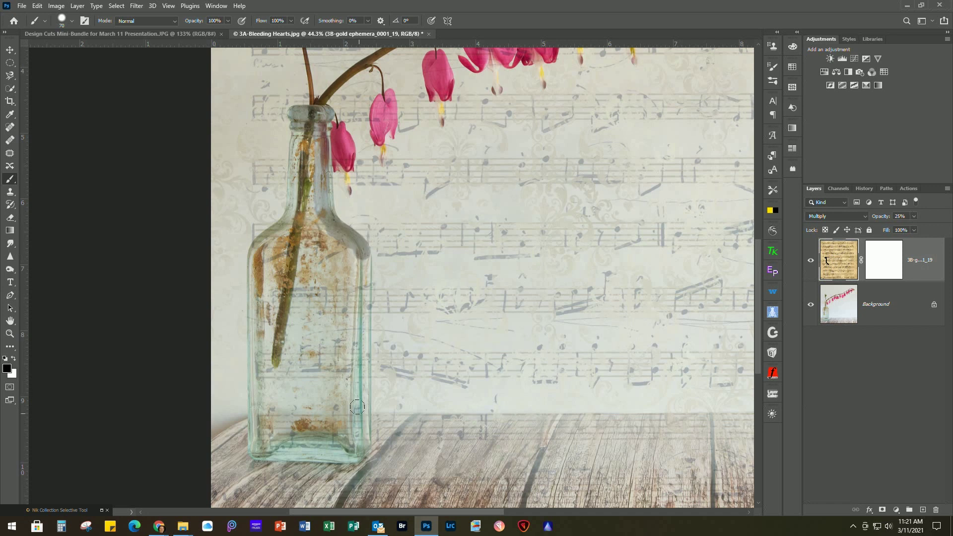
left_click(360, 440, "shift")
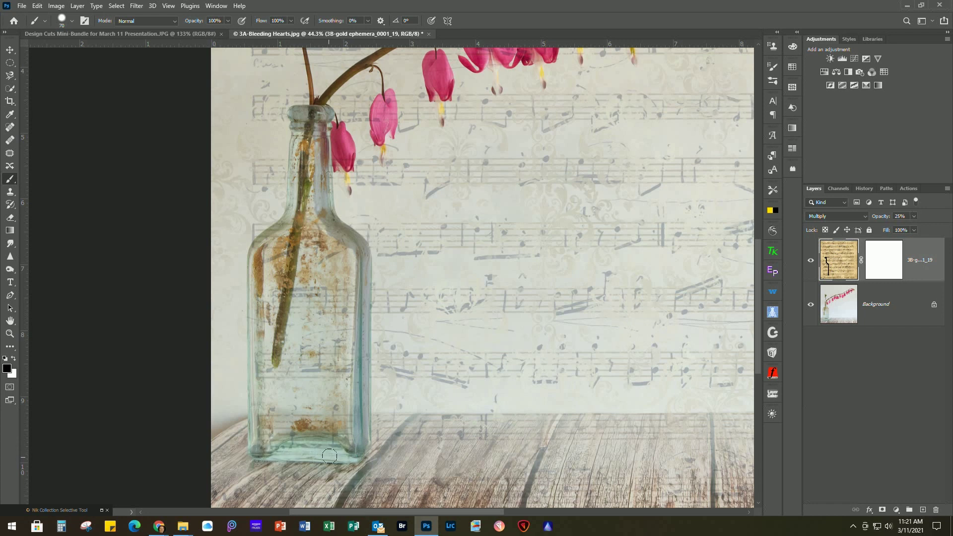
left_click(354, 457, "shift")
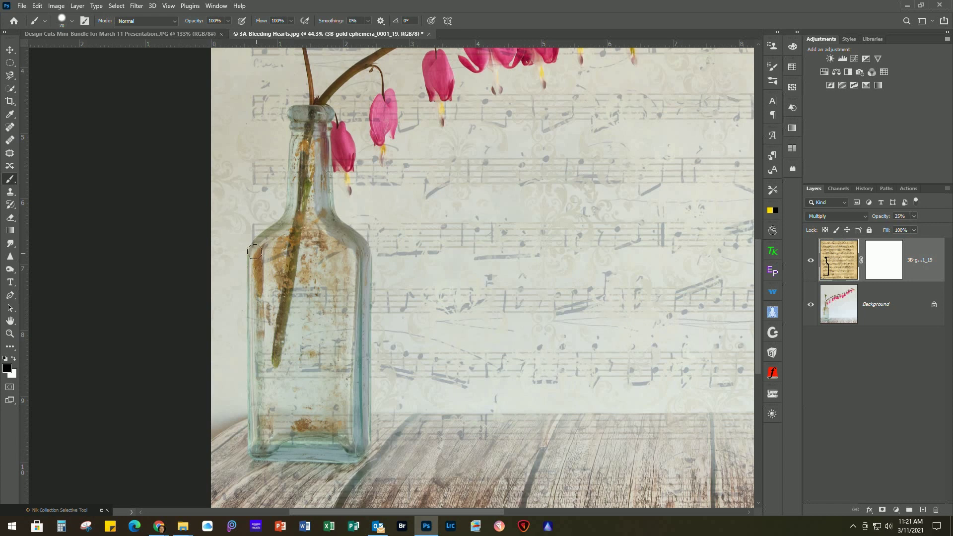
left_click(257, 453, "shift")
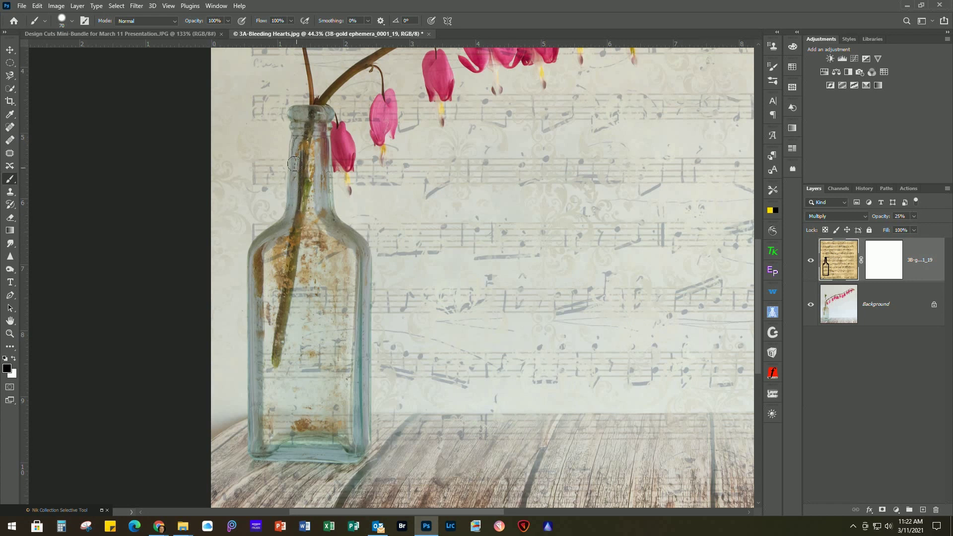
Try to clear the texture from the bottle's interior on the texture layer with a 150 px brush
key("bracketright")
key("bracketright")
key("bracketright")
key("bracketright")
key("bracketright")
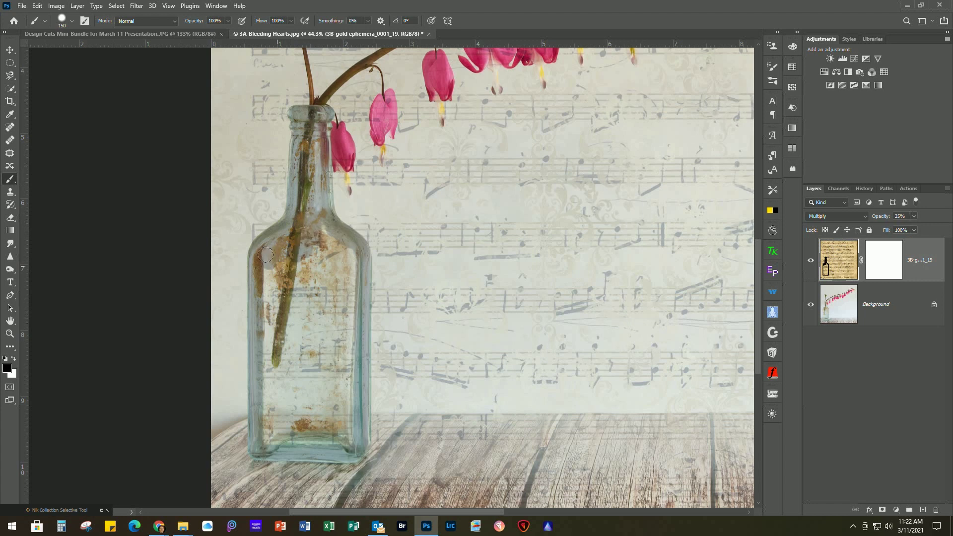
mouse_move(258, 327)
left_mouse_down()
mouse_move(268, 436)
mouse_move(323, 428)
mouse_move(341, 397)
mouse_move(337, 273)
mouse_move(325, 234)
mouse_move(299, 218)
mouse_move(290, 415)
mouse_move(312, 360)
mouse_move(304, 240)
left_mouse_up()
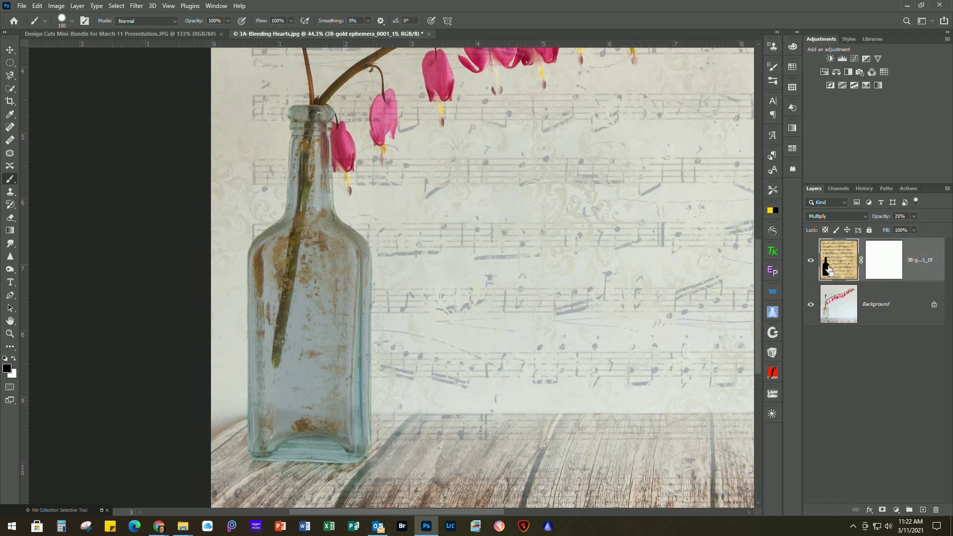
Undo all the bottle brush strokes painted on the texture layer
key("ctrl+z")
key("ctrl+z")
key("ctrl+z")
key("ctrl+z")
key("ctrl+z")
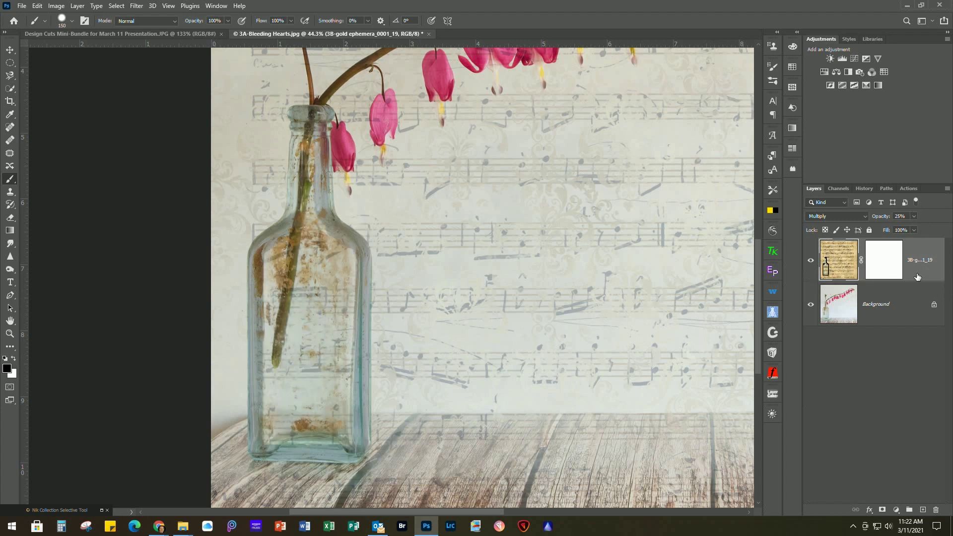
key("ctrl+z")
key("ctrl+z")
key("ctrl+z")
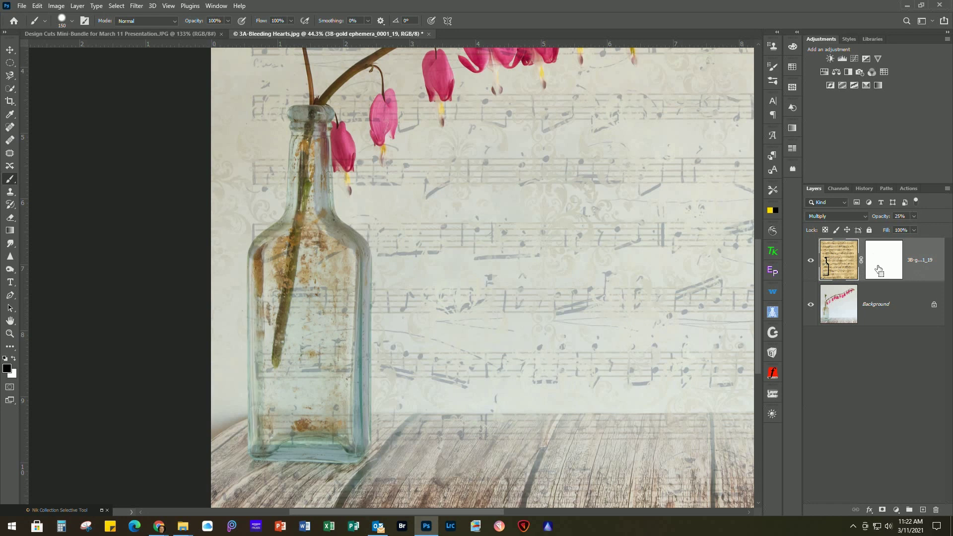
key("ctrl+z")
key("ctrl+z")
key("ctrl+z")
key("ctrl+z")
key("ctrl+z")
key("ctrl+z")
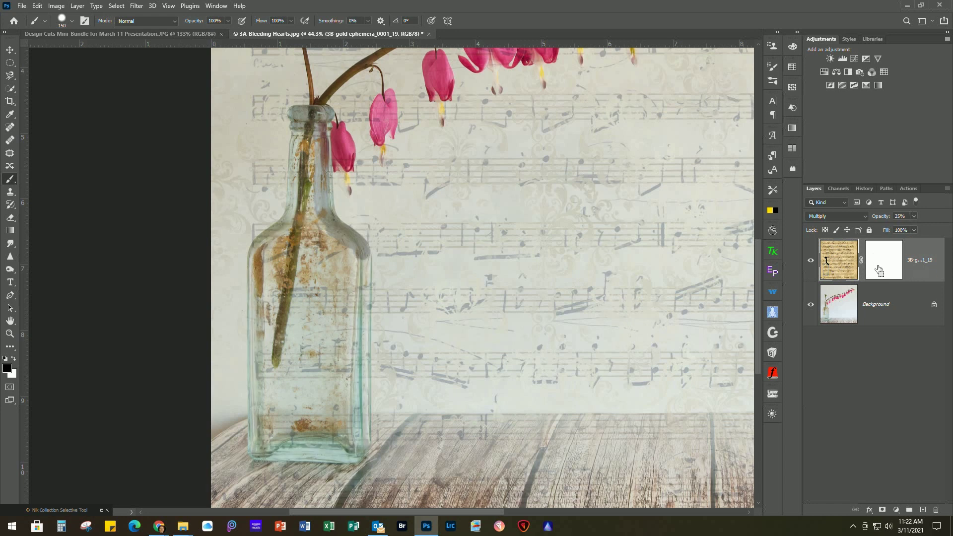
key("ctrl+z")
key("ctrl+z")
Paint black around the bottle's outline on the 3B-gold ephemera_0001_19 layer mask with a 70 px brush
left_click(878, 263)
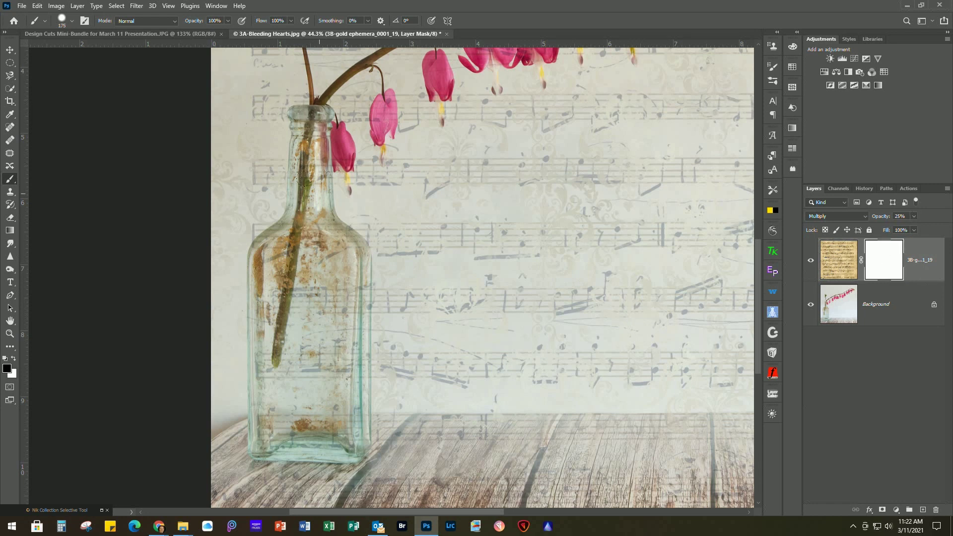
key("bracketleft")
key("bracketleft")
key("bracketleft")
mouse_move(293, 112)
left_mouse_down()
mouse_move(322, 111)
mouse_move(326, 208)
mouse_move(337, 234)
mouse_move(328, 219)
mouse_move(361, 243)
mouse_move(357, 457)
mouse_move(364, 444)
mouse_move(337, 455)
left_mouse_up()
mouse_move(259, 449)
left_mouse_down()
mouse_move(253, 248)
mouse_move(284, 216)
mouse_move(282, 224)
mouse_move(303, 154)
left_mouse_up()
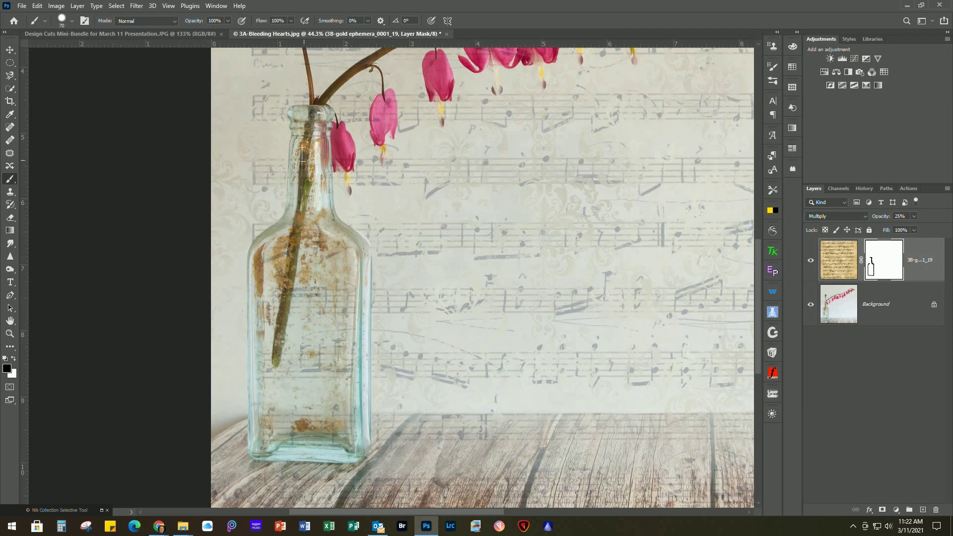
left_click(297, 135, "shift")
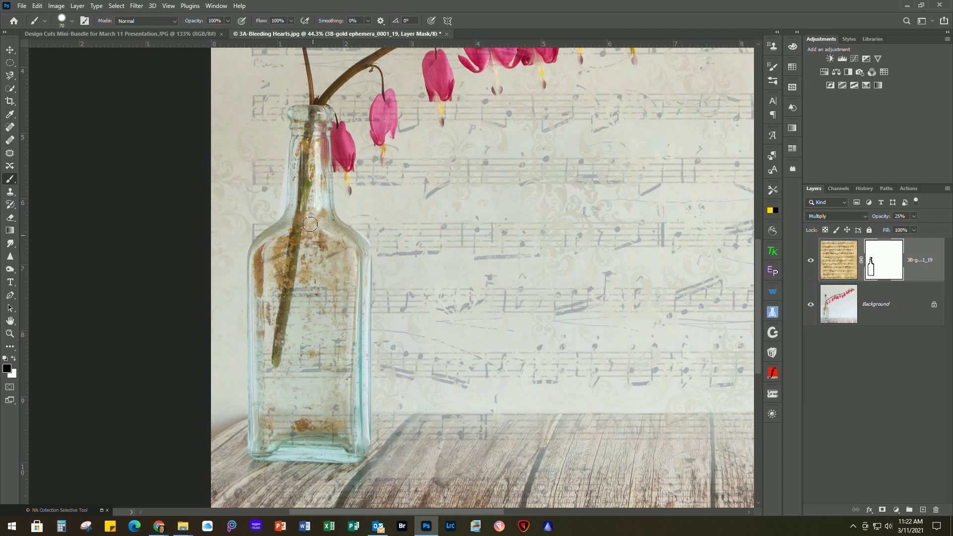
Fill the bottle's interior with black on the layer mask using a 175 px brush, and swap the foreground color to white
left_click(299, 292)
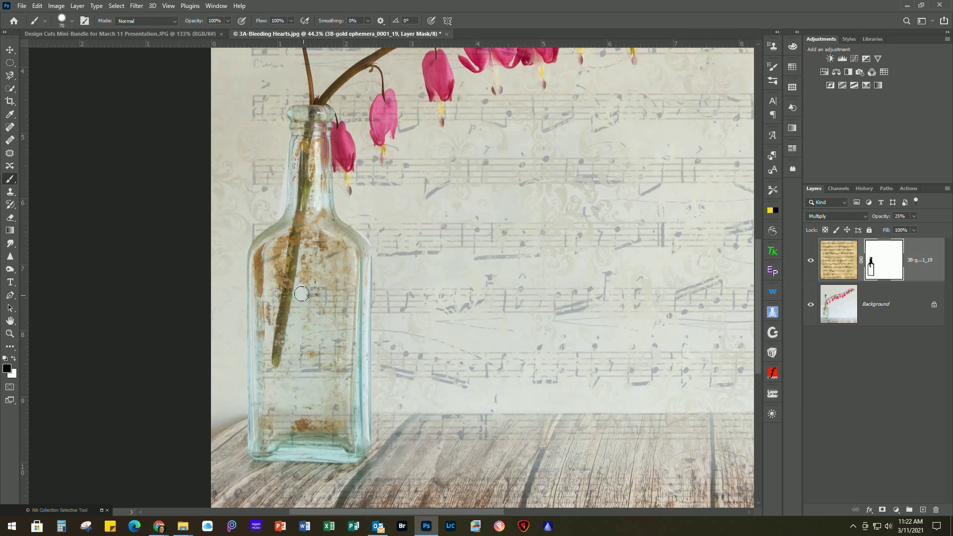
key("bracketright")
key("bracketright")
key("bracketright")
key("bracketright")
key("bracketright")
mouse_move(281, 222)
left_mouse_down()
mouse_move(270, 286)
mouse_move(283, 404)
mouse_move(274, 435)
mouse_move(304, 420)
mouse_move(338, 430)
mouse_move(338, 248)
mouse_move(317, 238)
left_mouse_up()
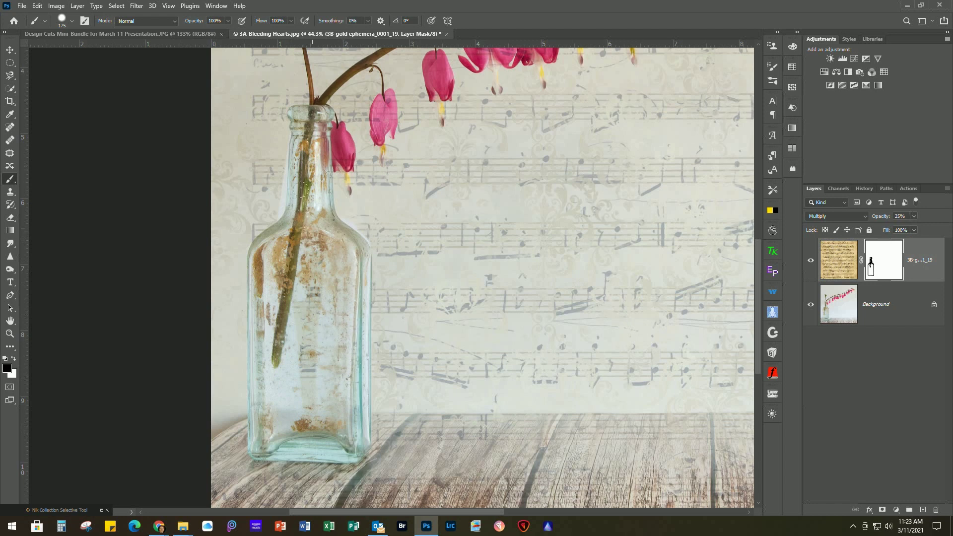
left_click_drag(292, 268, 298, 366)
key("x")
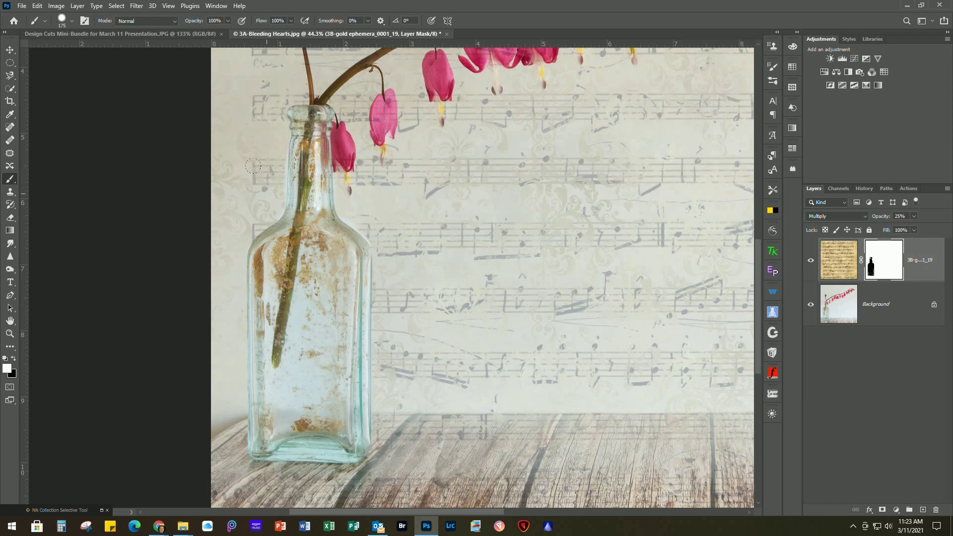
Raise the 3B-gold ephemera_0001_19 layer to 49% opacity and set the brush to 600 px at 51% opacity
left_click(914, 217)
mouse_move(907, 230)
left_mouse_down()
mouse_move(922, 230)
mouse_move(917, 236)
left_mouse_up()
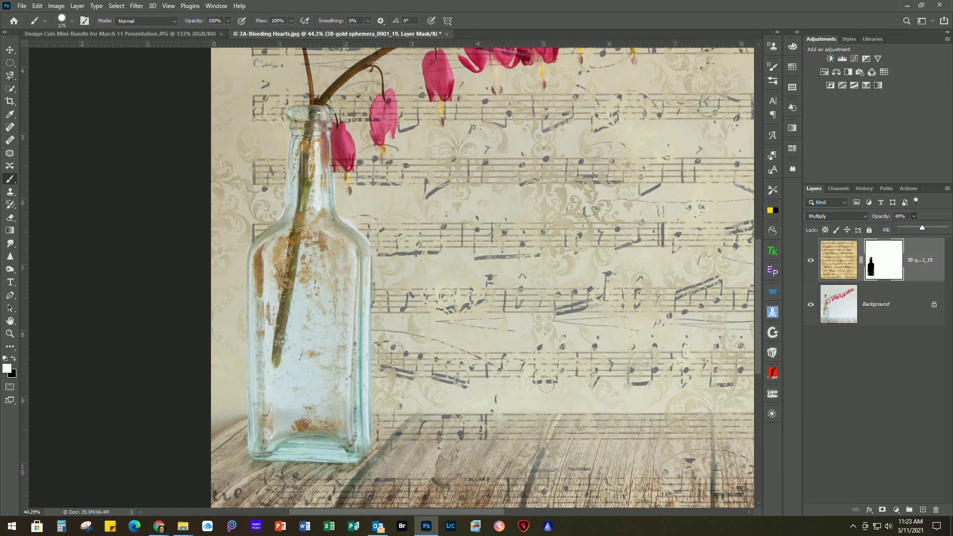
scroll(471, 419, "down", 3)
scroll(480, 423, "down", 2)
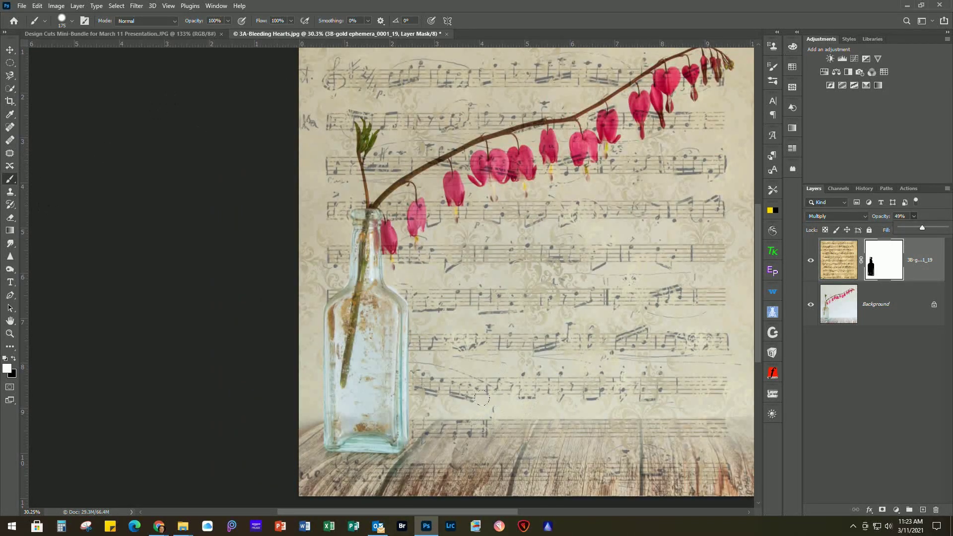
key("bracketright")
key("bracketright")
key("bracketright")
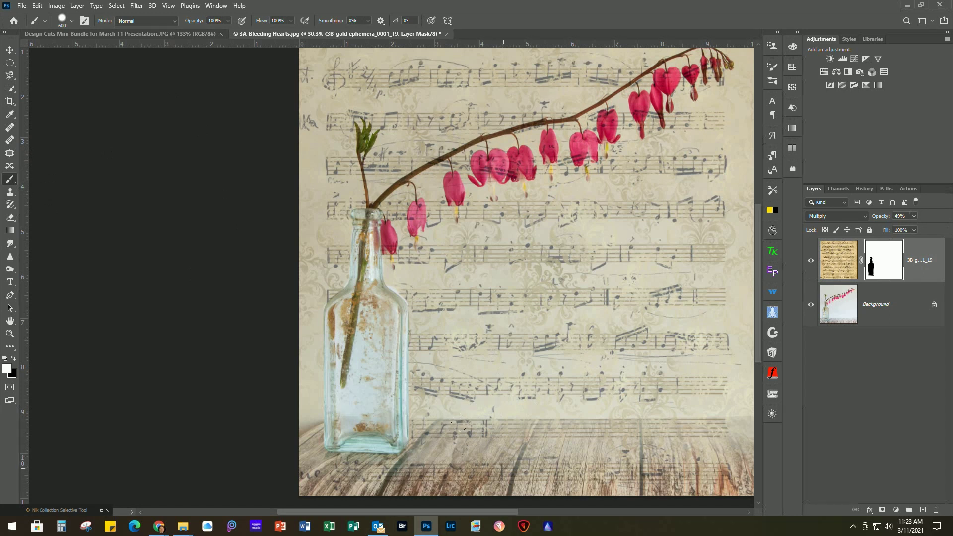
left_click_drag(616, 404, 506, 332)
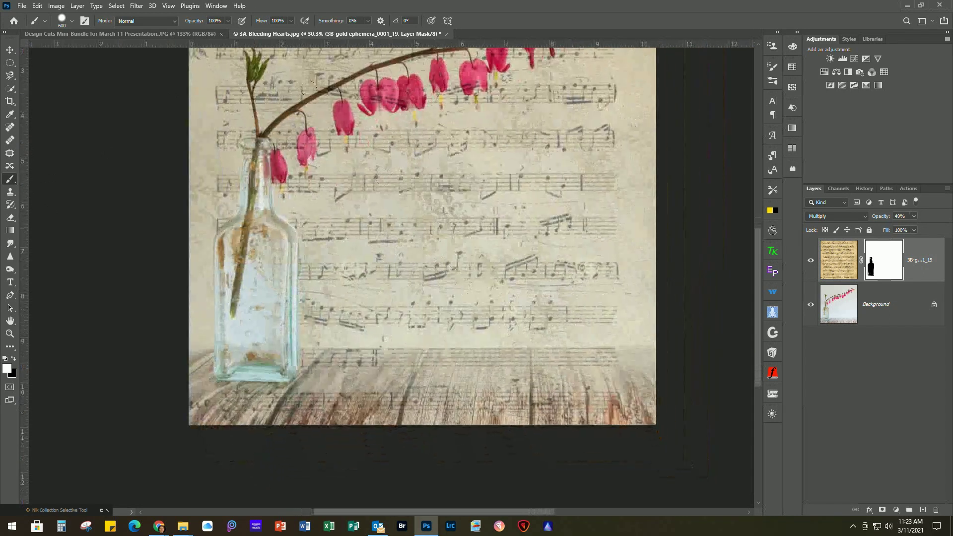
left_click(228, 21)
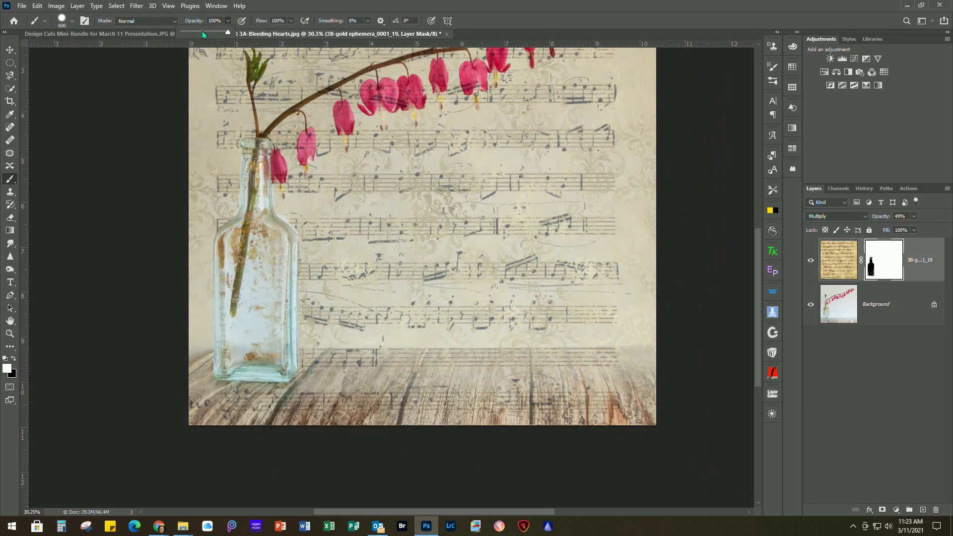
left_click(205, 32)
Swap the foreground back to black and paint repeated strokes on the mask to fade the music texture from the wooden tabletop
left_click(134, 348)
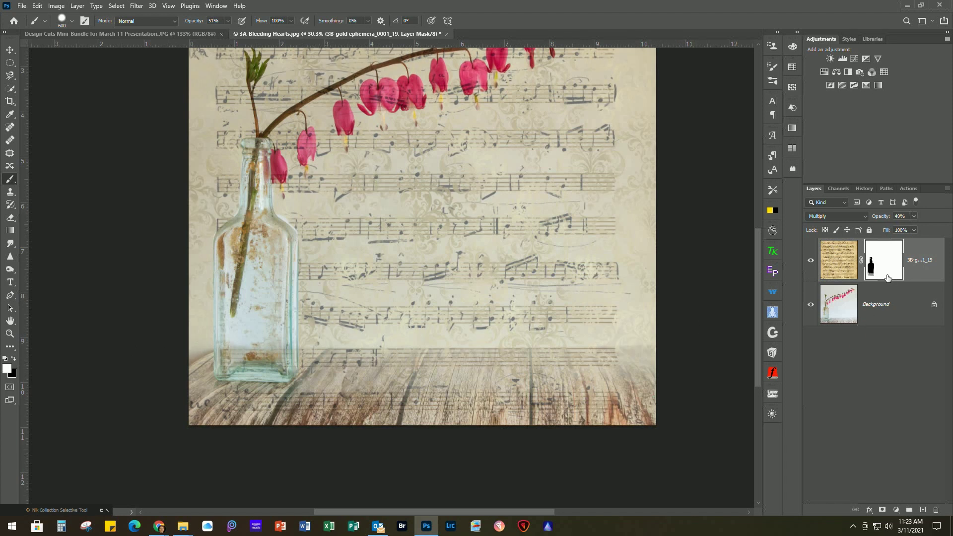
mouse_move(229, 365)
left_mouse_down()
mouse_move(260, 364)
mouse_move(266, 351)
left_mouse_up()
key("x")
left_click(207, 394)
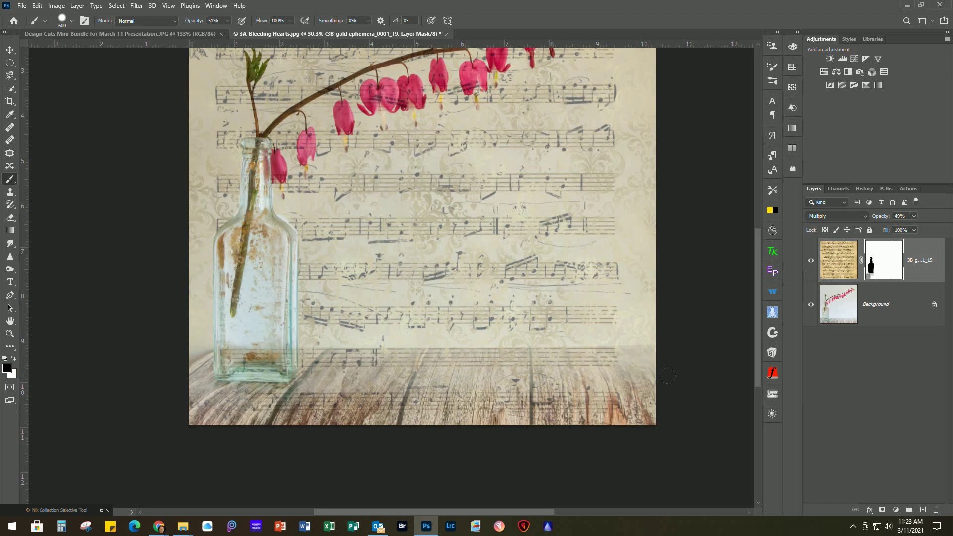
left_click(657, 393, "shift")
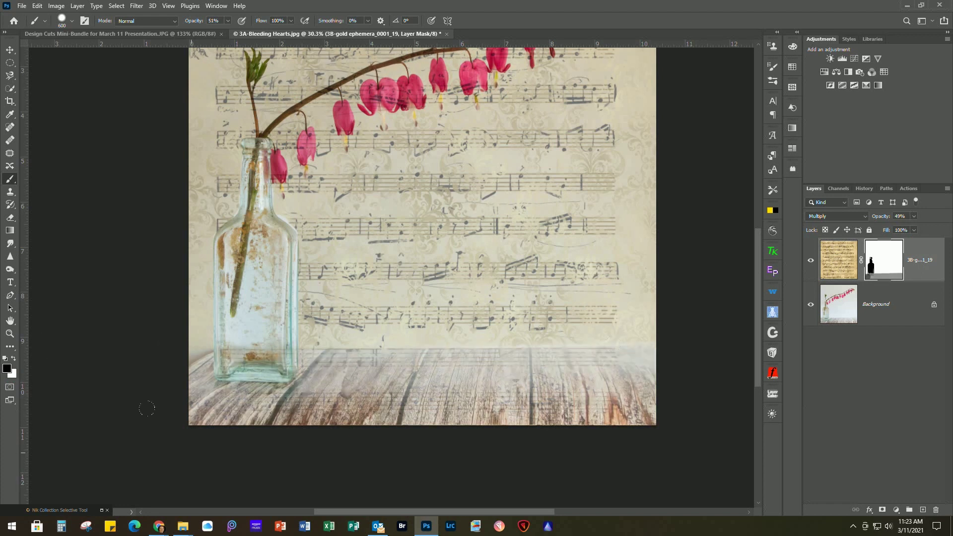
left_click(219, 388)
left_click_drag(616, 349, 609, 396)
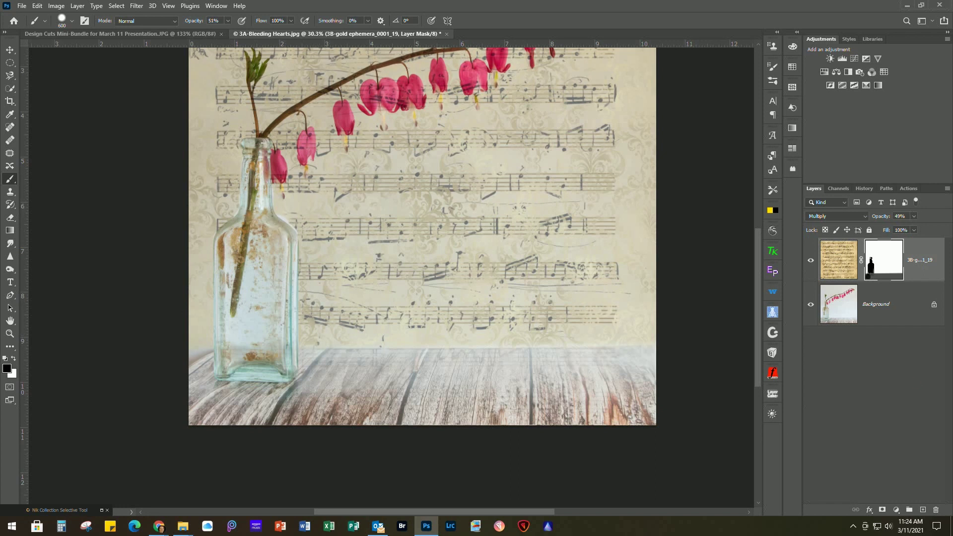
Place the 3C-Vintage #37 texture from its folder, shrink it toward the photo's lower-left corner, and move its layer below the 3B-gold ephemera_0001_19 layer
key("alt+Tab")
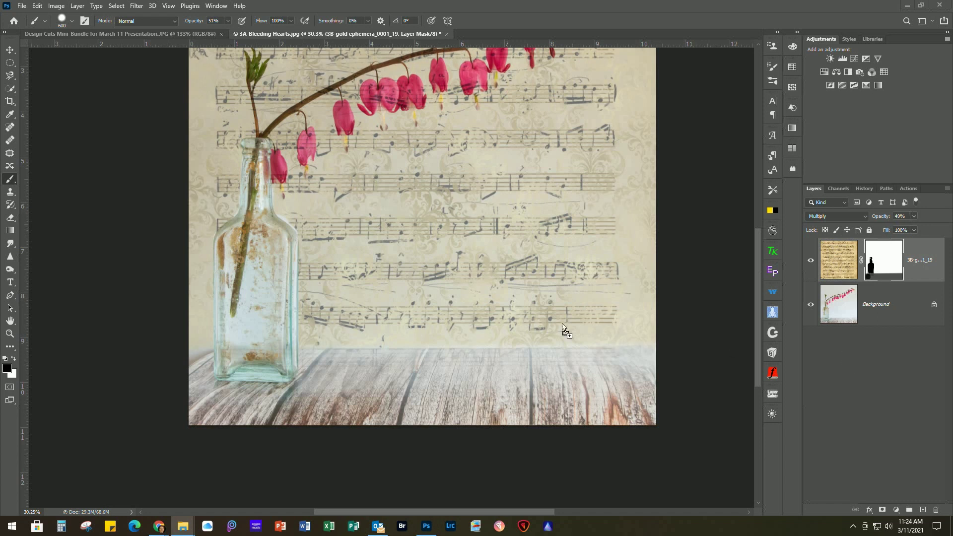
key("alt+Tab")
left_click_drag(360, 279, 364, 282)
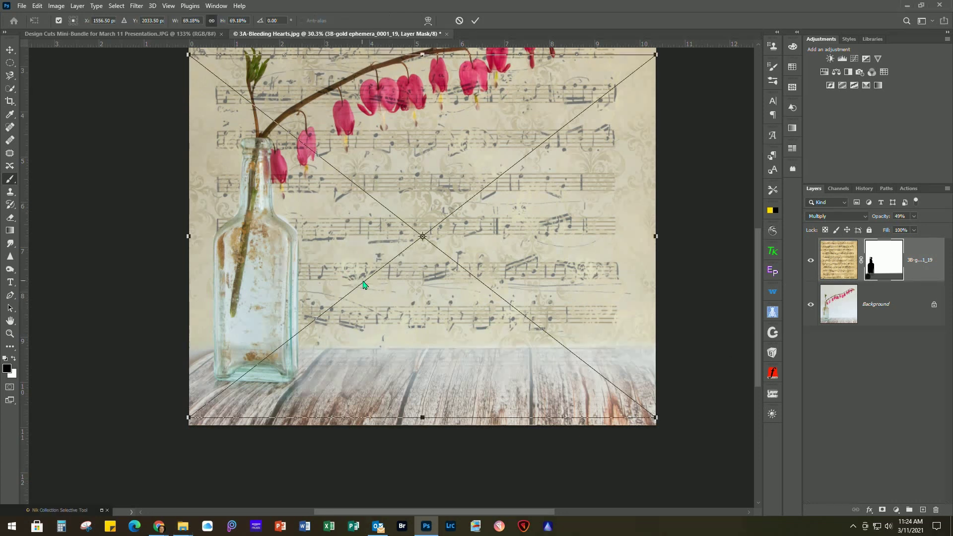
left_click_drag(656, 55, 480, 191)
left_click_drag(906, 267, 908, 382)
left_click_drag(906, 259, 903, 330)
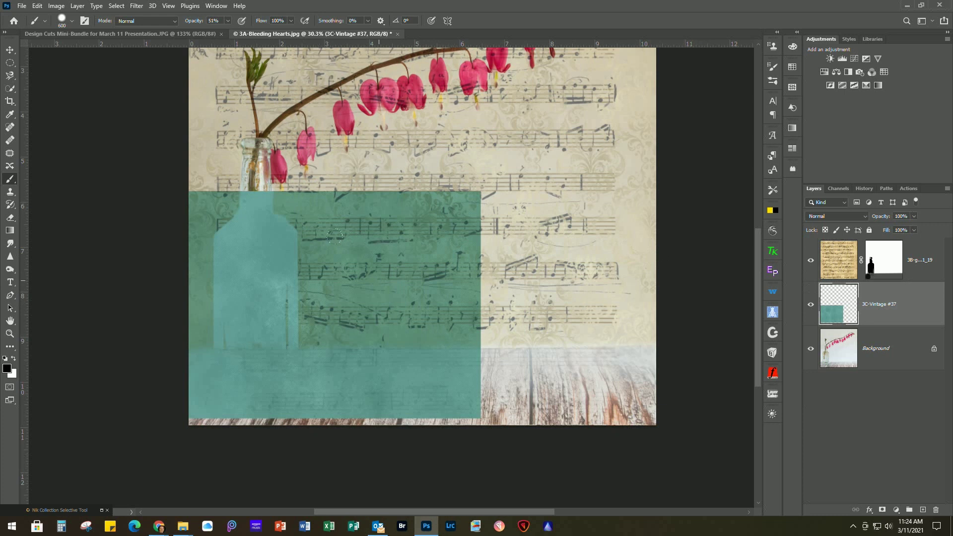
Transform the 3C-Vintage #37 texture to 73.04% width and 138.64% height so it covers the whole bottle
key("ctrl+t")
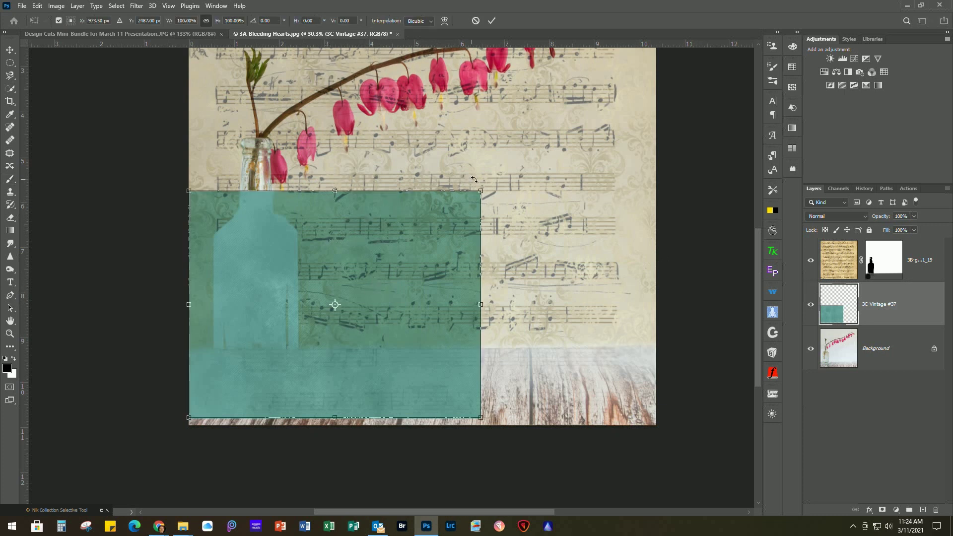
left_click_drag(477, 188, 388, 110)
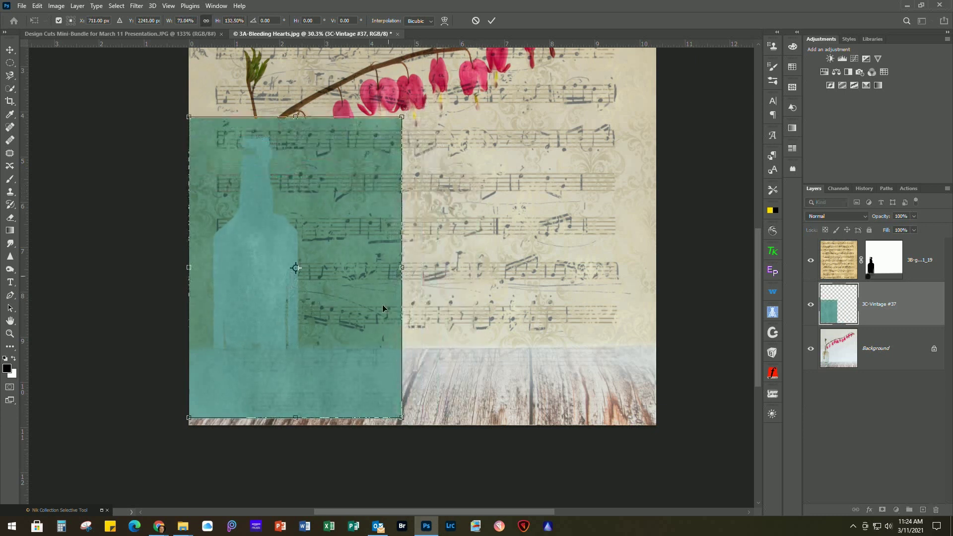
left_click_drag(295, 418, 295, 432)
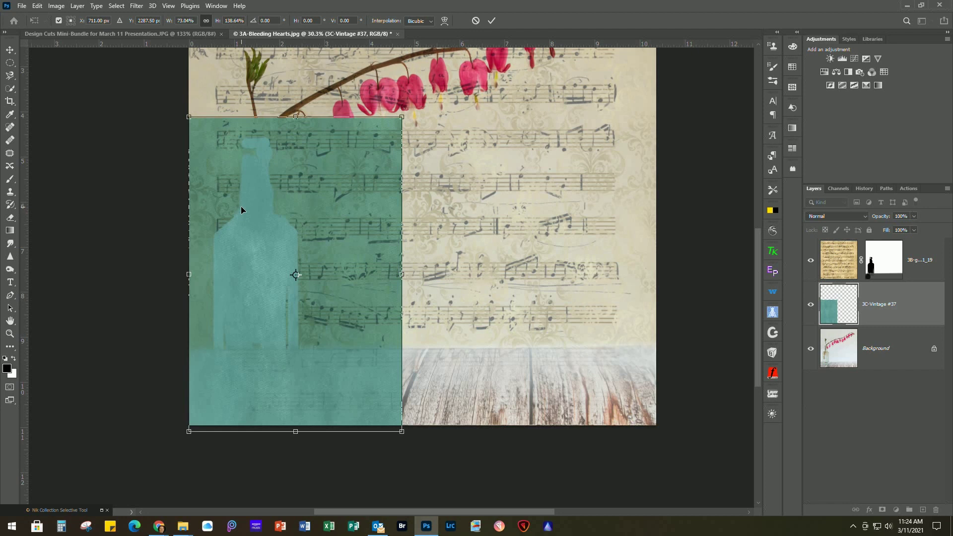
key("Return")
key("b")
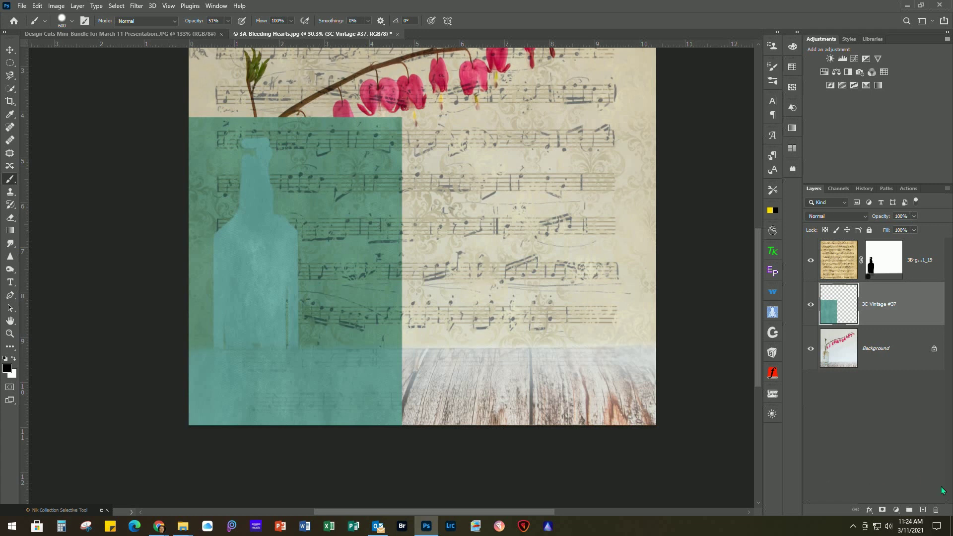
Add an inverted black mask to the 3C-Vintage #37 layer and paint white over the bottle with a 200 px brush
left_click(882, 510)
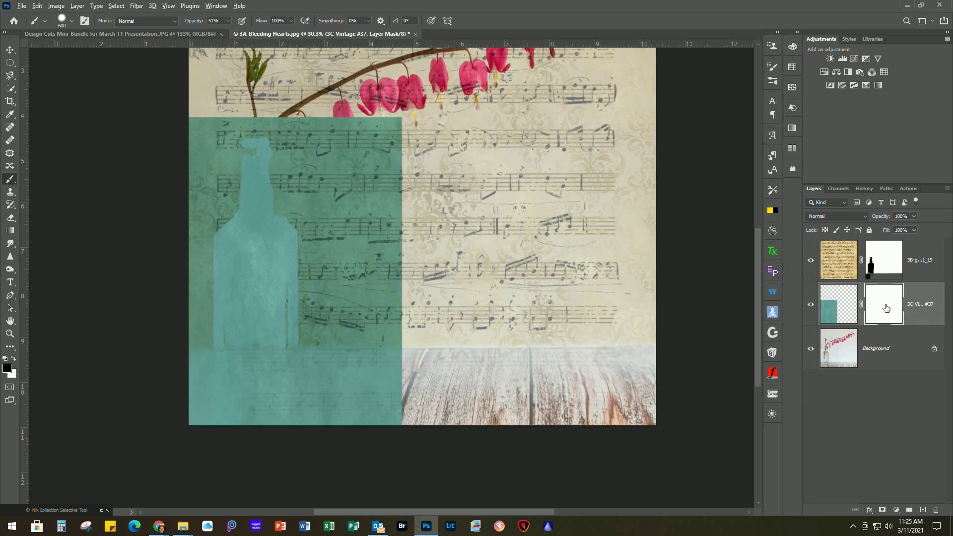
key("ctrl+i")
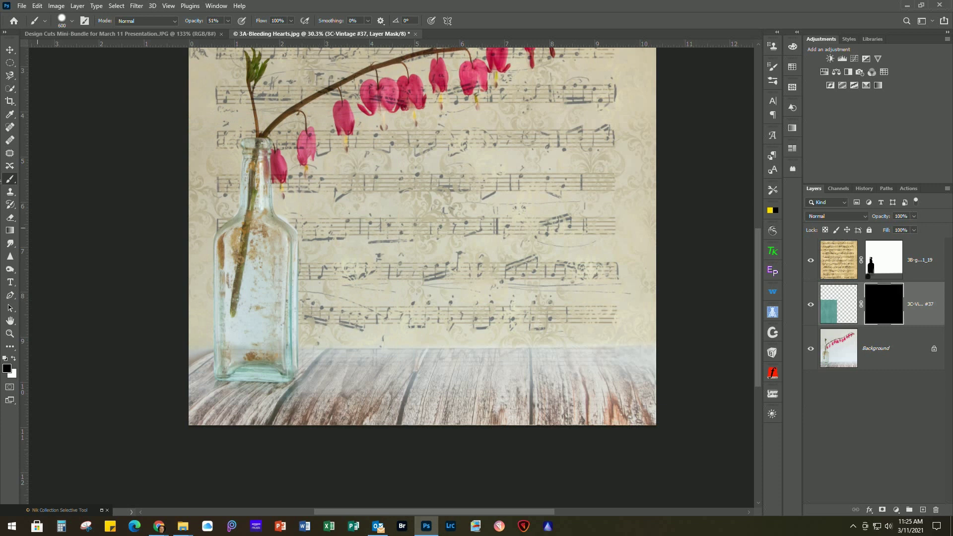
left_click(14, 358)
key("bracketleft")
key("bracketleft")
mouse_move(246, 144)
left_mouse_down()
mouse_move(255, 151)
mouse_move(252, 211)
mouse_move(233, 222)
left_mouse_up()
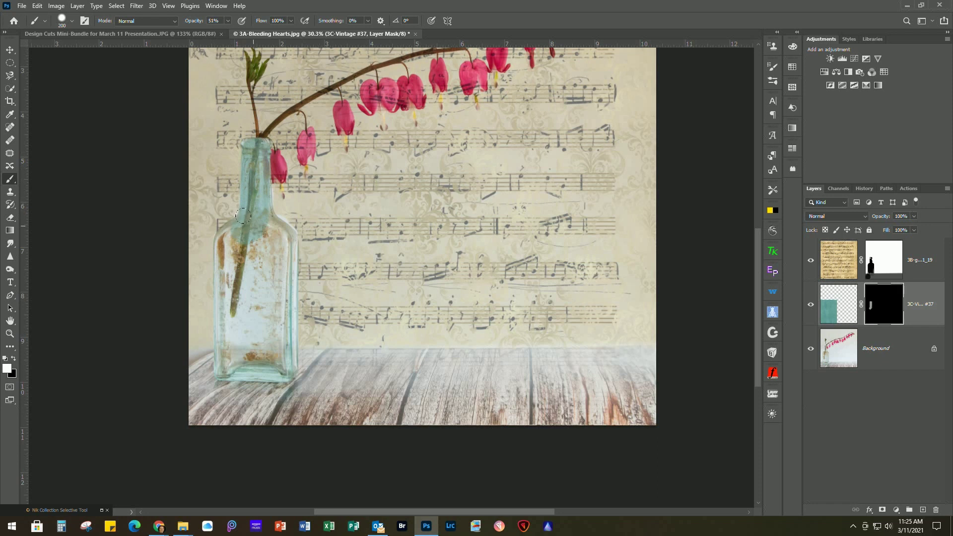
mouse_move(248, 219)
left_mouse_down()
mouse_move(219, 247)
mouse_move(221, 365)
mouse_move(278, 373)
mouse_move(291, 357)
mouse_move(271, 339)
mouse_move(277, 229)
mouse_move(258, 216)
mouse_move(243, 348)
left_mouse_up()
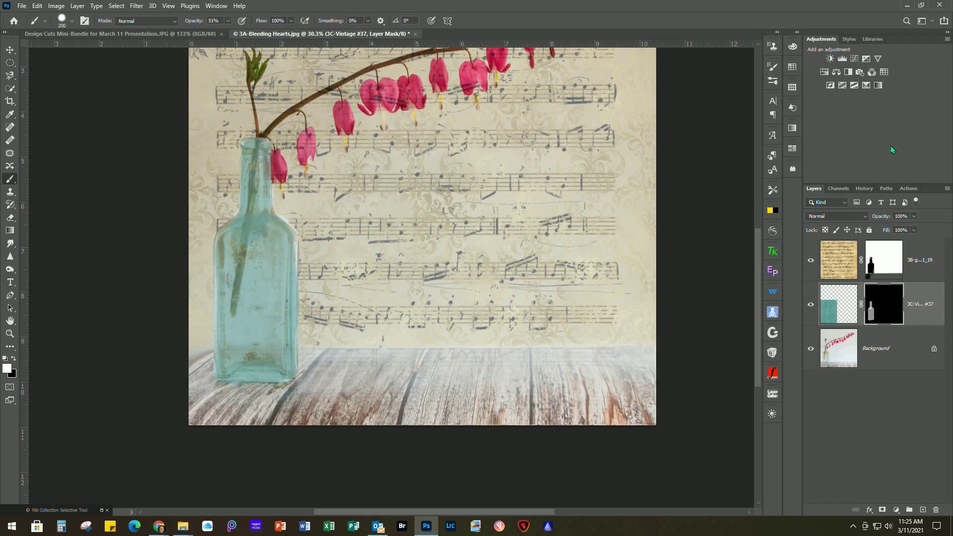
Set the 3C-Vintage #37 layer's blend mode to Soft Light and toggle its visibility to compare the effect
left_click(832, 219)
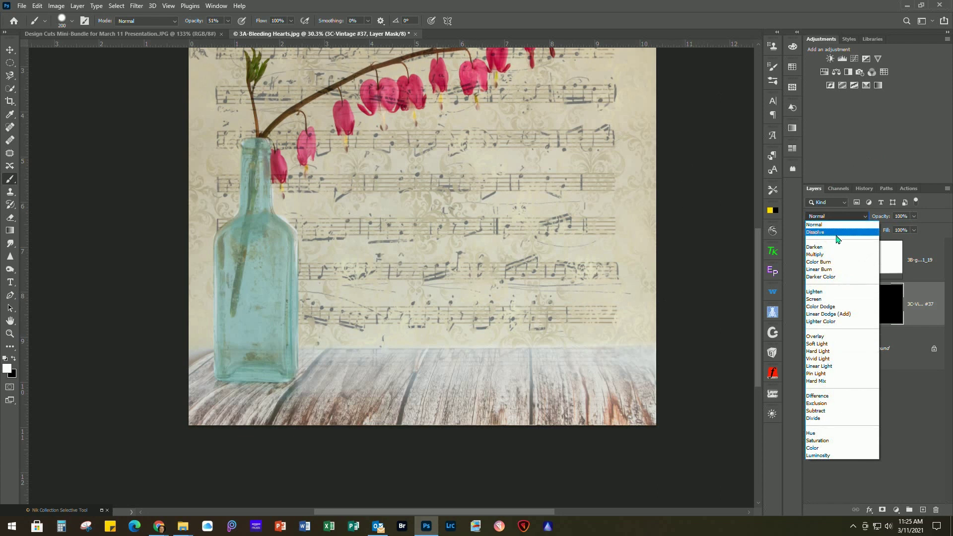
left_click(824, 345)
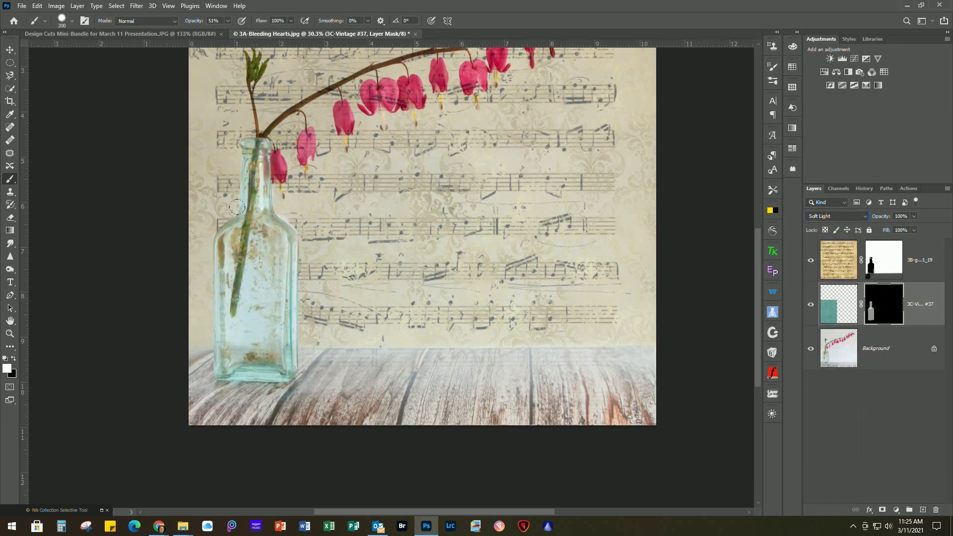
left_click(810, 307)
left_click(810, 307)
Place the 3D-Vintage #64 texture, rotate it -89.76° and stretch it to cover the whole photo
scroll(649, 397, "down", 1)
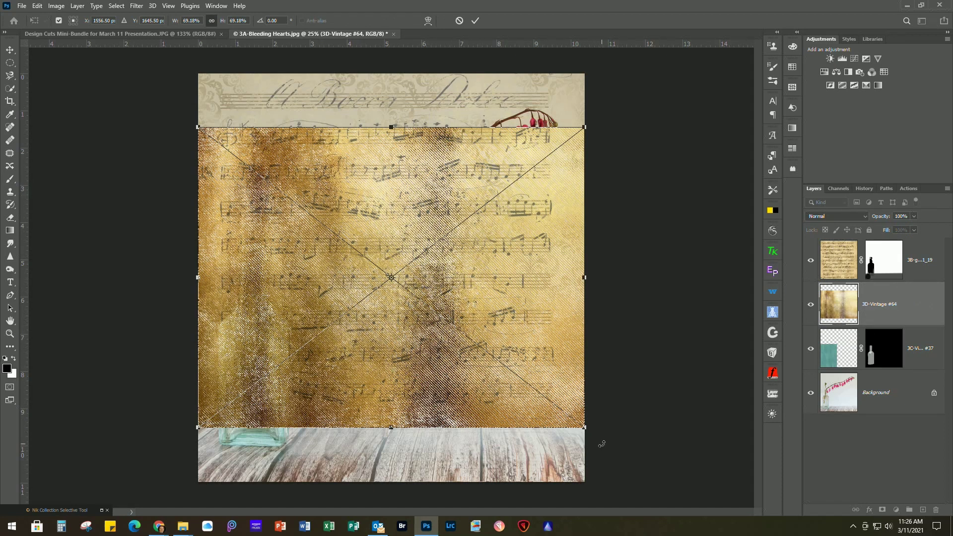
left_click_drag(592, 435, 537, 75)
left_click_drag(468, 223, 427, 212)
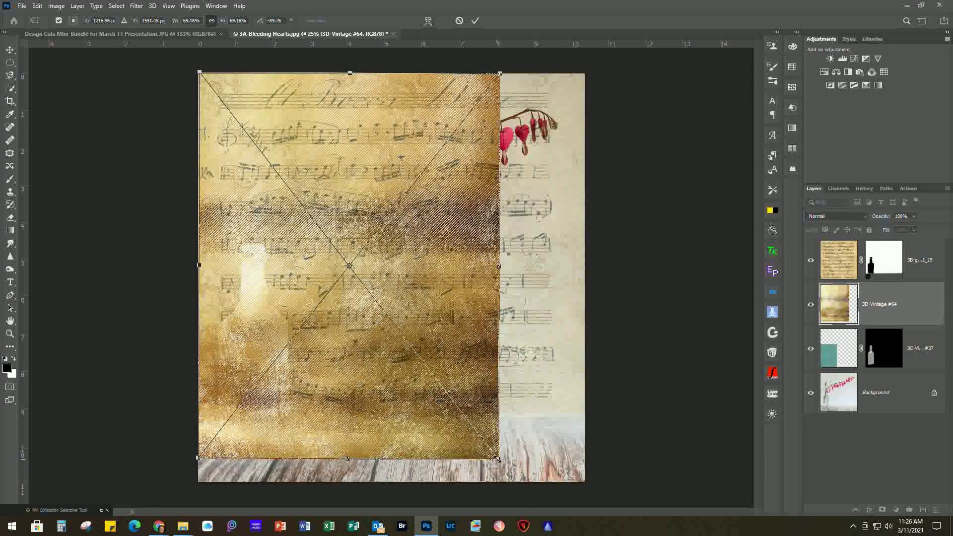
left_click_drag(498, 458, 585, 480)
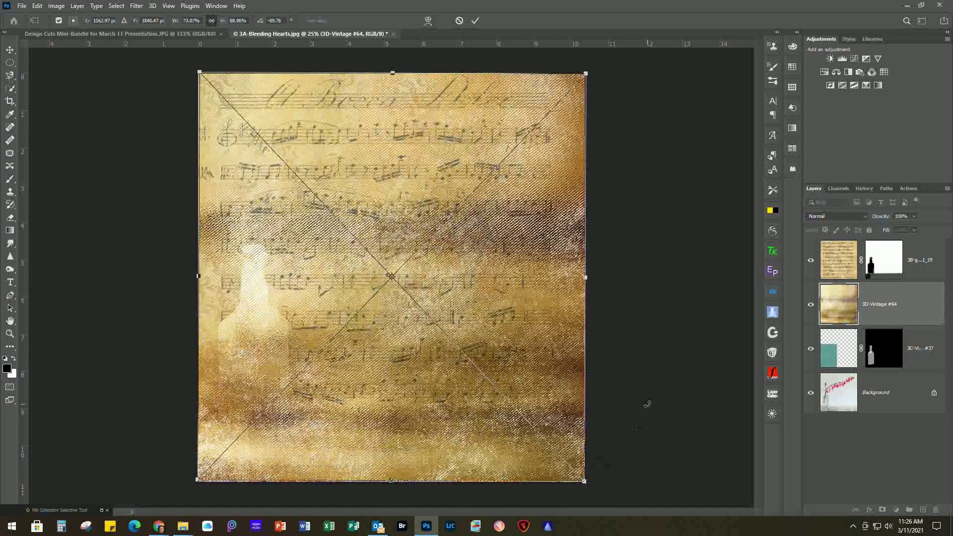
key("Return")
key("b")
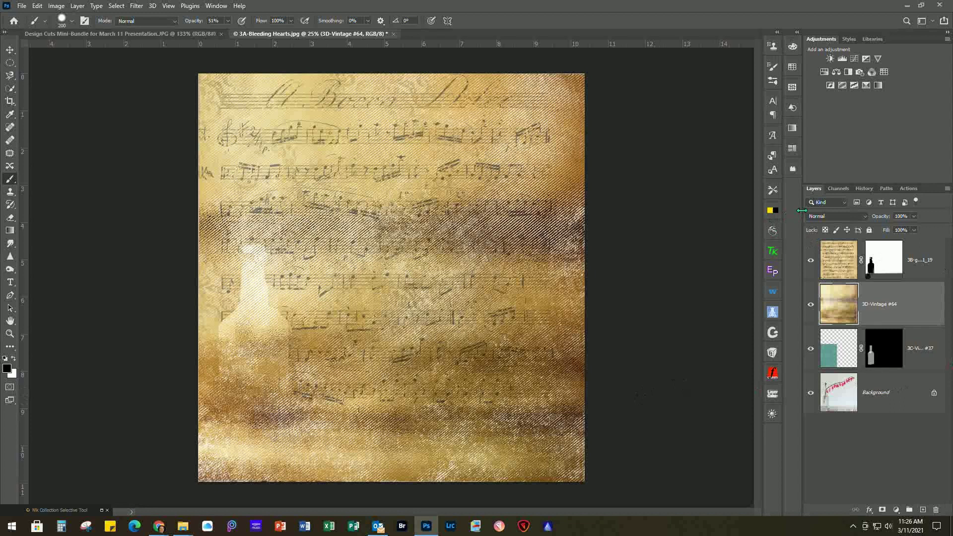
Set the 3D-Vintage #64 layer to Multiply at 57% opacity and compare the image with and without it
left_click(824, 218)
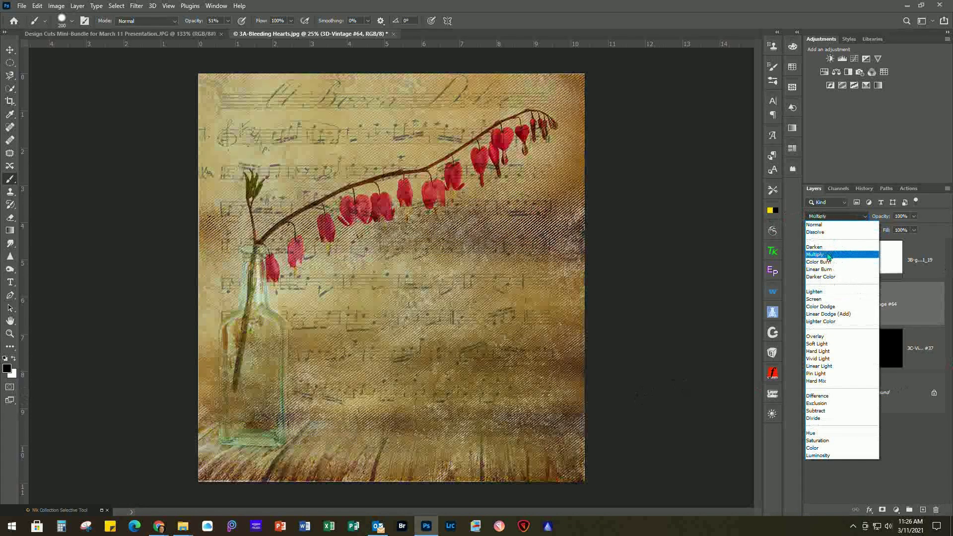
left_click(815, 255)
left_click(915, 217)
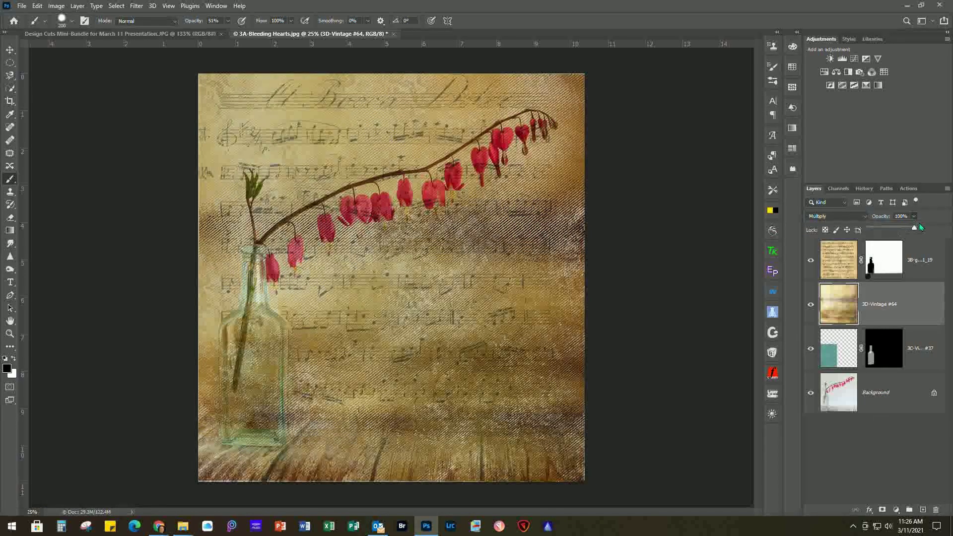
left_click_drag(914, 228, 905, 231)
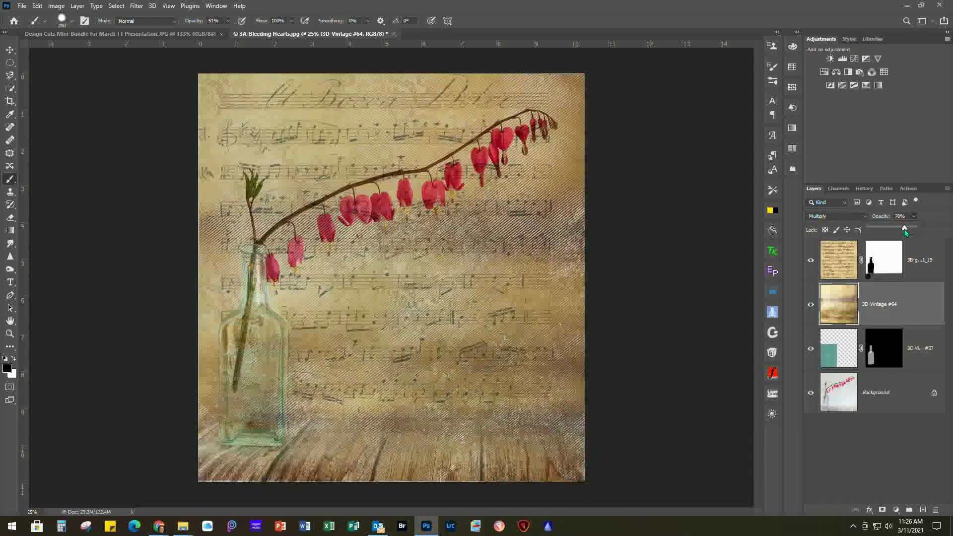
mouse_move(905, 231)
left_mouse_down()
mouse_move(886, 232)
mouse_move(895, 232)
left_mouse_up()
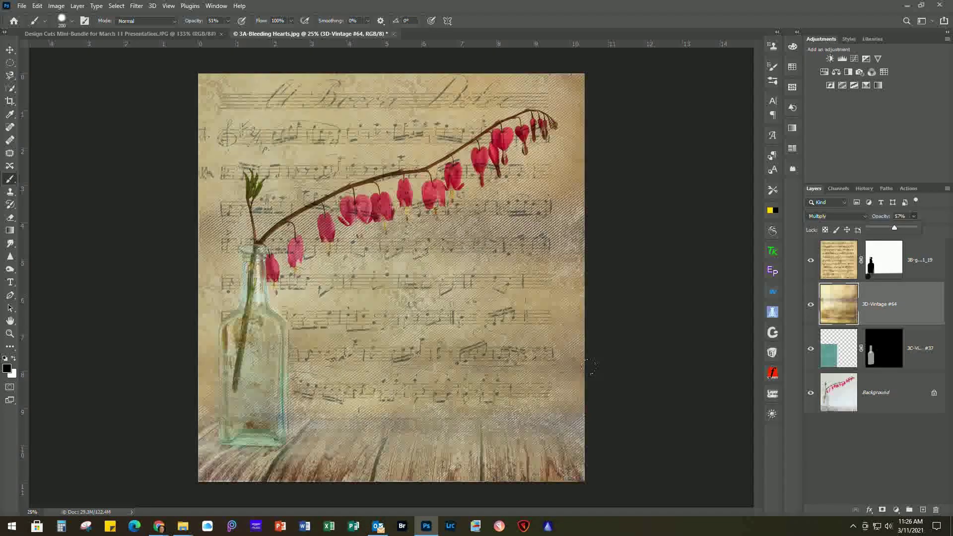
left_click(812, 306)
left_click(812, 305)
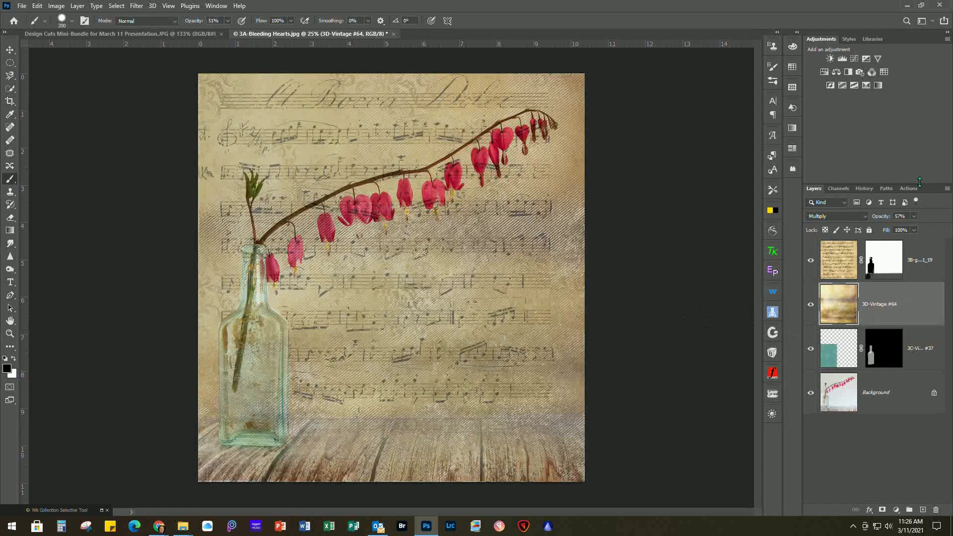
Add a Black & White adjustment layer clipped to the 3D-Vintage #64 layer and adjust its Reds level
left_click(848, 72)
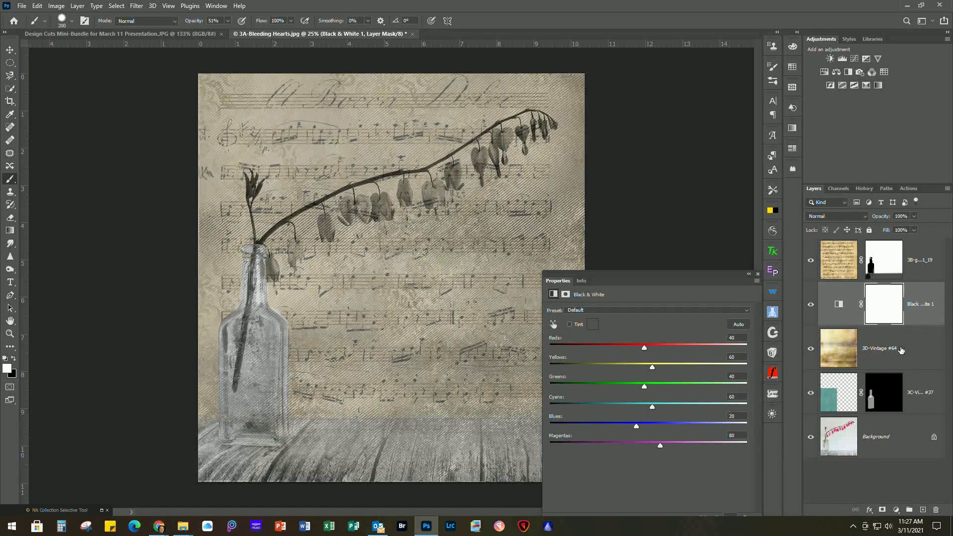
key("ctrl+alt+g")
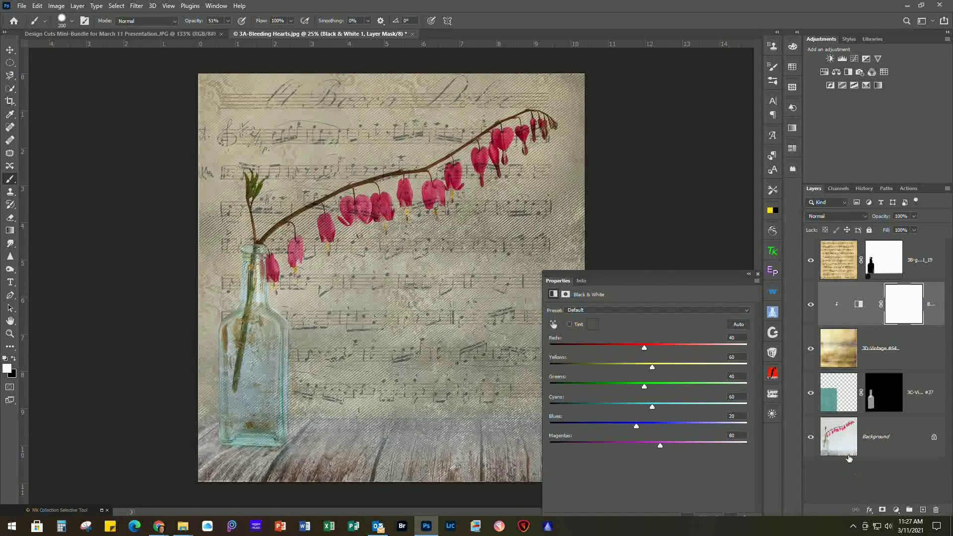
left_click_drag(644, 348, 653, 374)
left_click(758, 275)
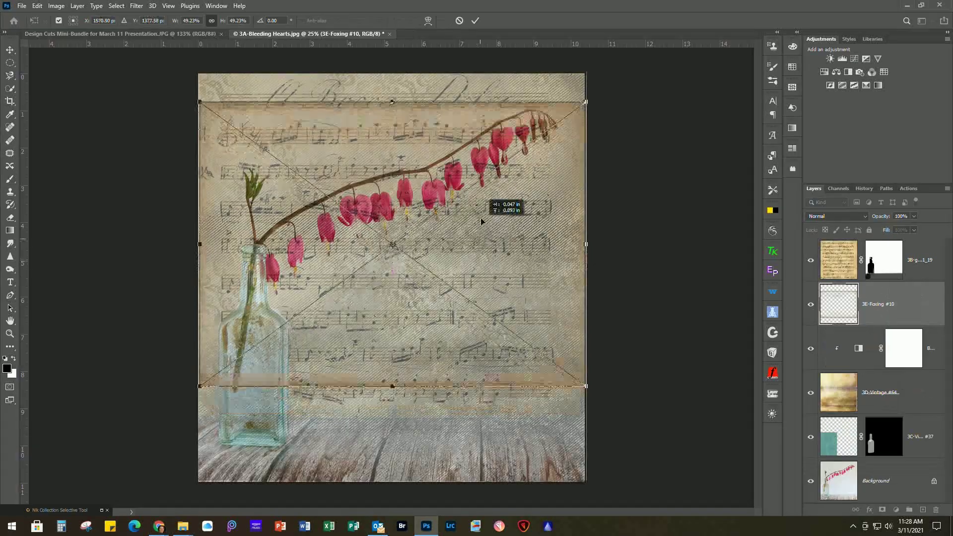
Move the placed 3E-Foxing #10 texture to the photo's upper edge and stretch its height to 70.67% to cover the canvas
left_click_drag(483, 226, 479, 198)
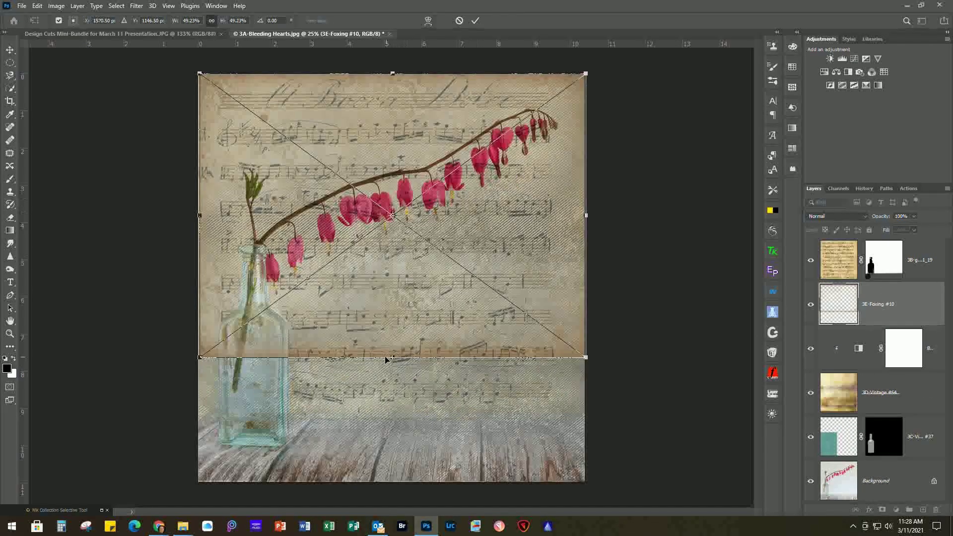
left_click_drag(391, 357, 386, 478)
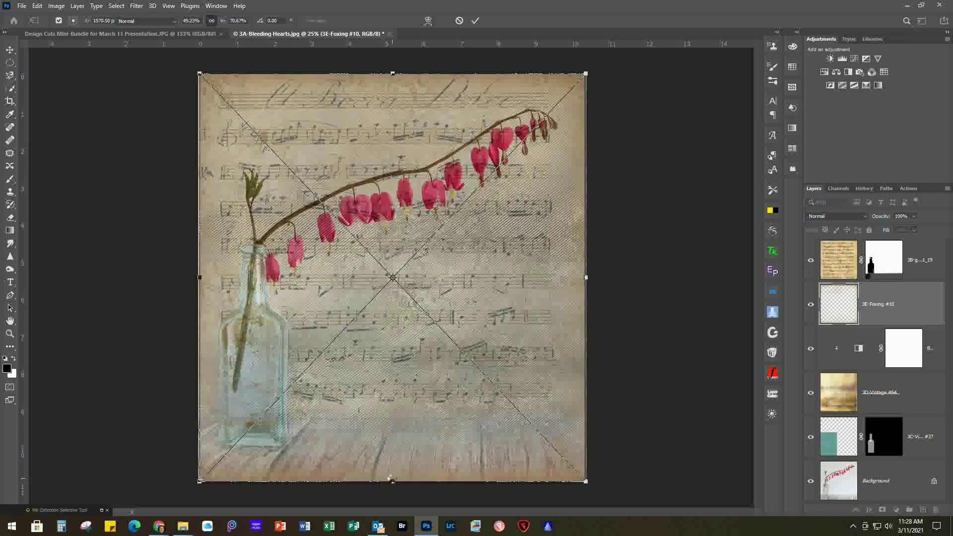
key("Return")
key("b")
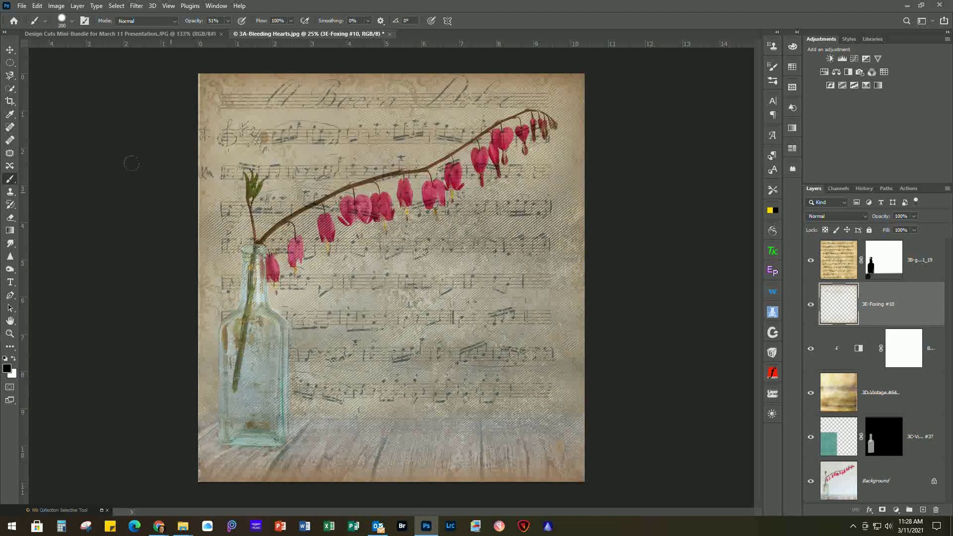
Review the brush's size and hardness, set its size to 250 px, and swap the foreground color to white and back to black
left_click(72, 21)
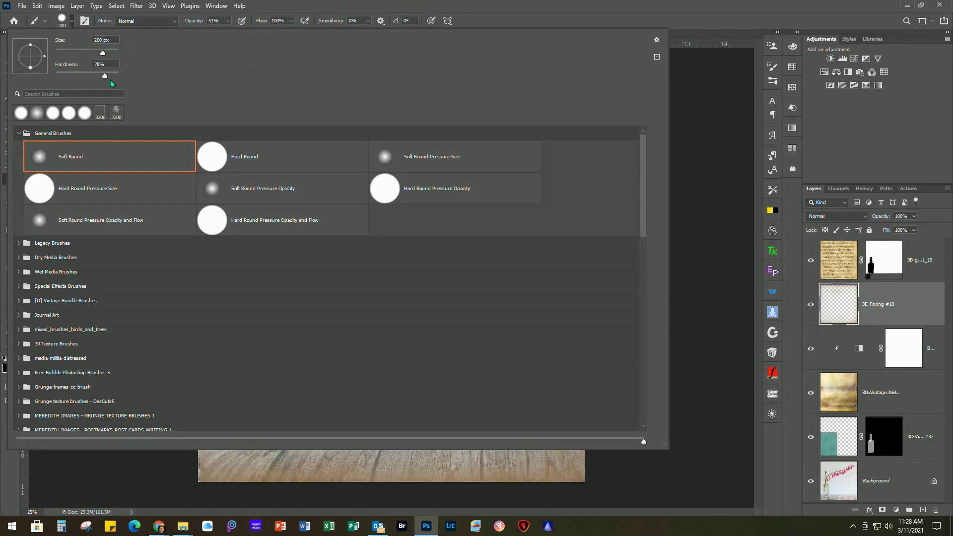
left_click(586, 5)
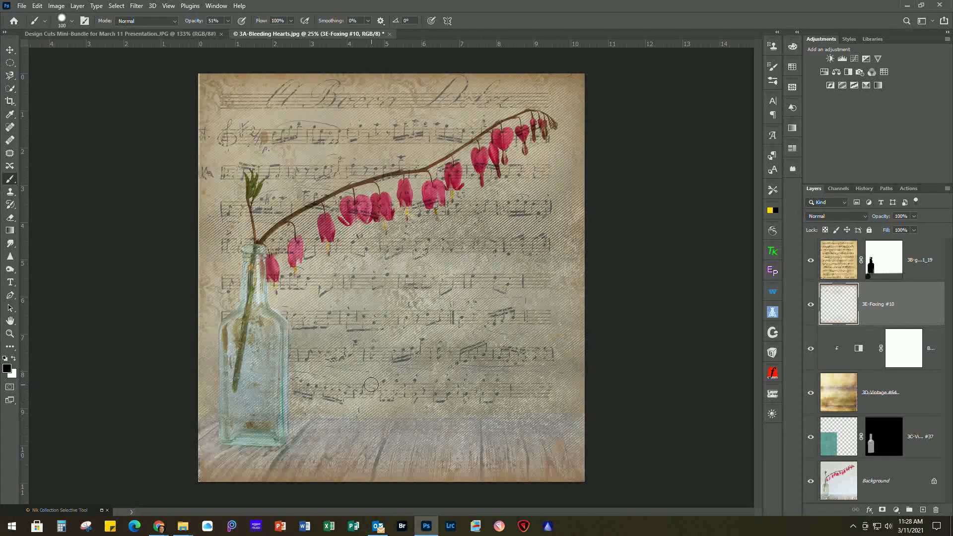
key("bracketleft")
key("bracketright")
key("bracketright")
key("bracketright")
key("x")
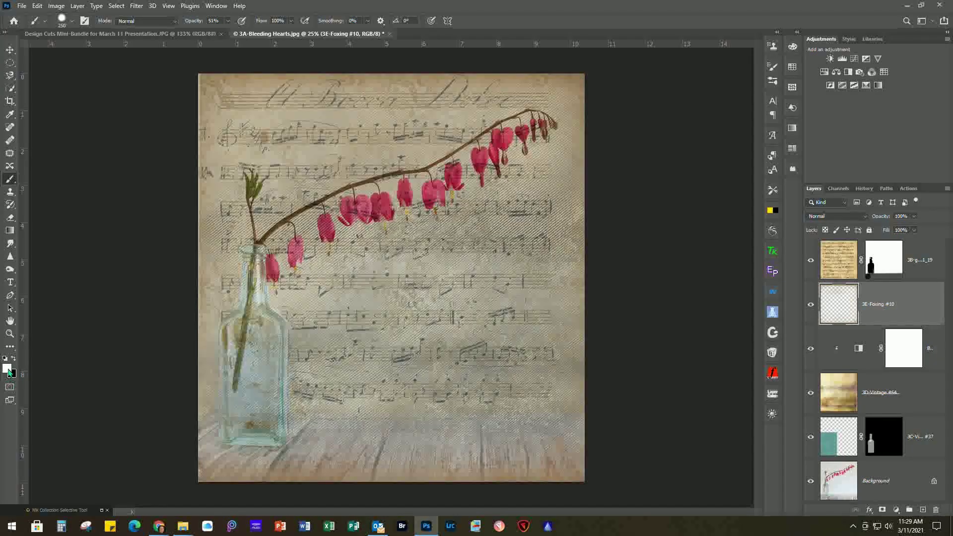
key("x")
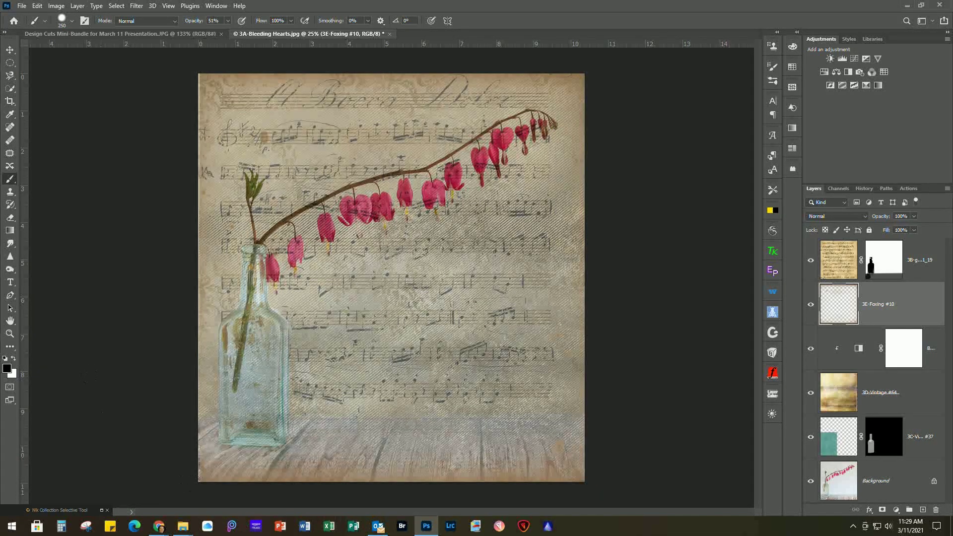
Move the 3E-Foxing #10 layer above the 3B-gold ephemera_0001_19 layer and set its blend mode to Multiply
left_click_drag(903, 302, 899, 243)
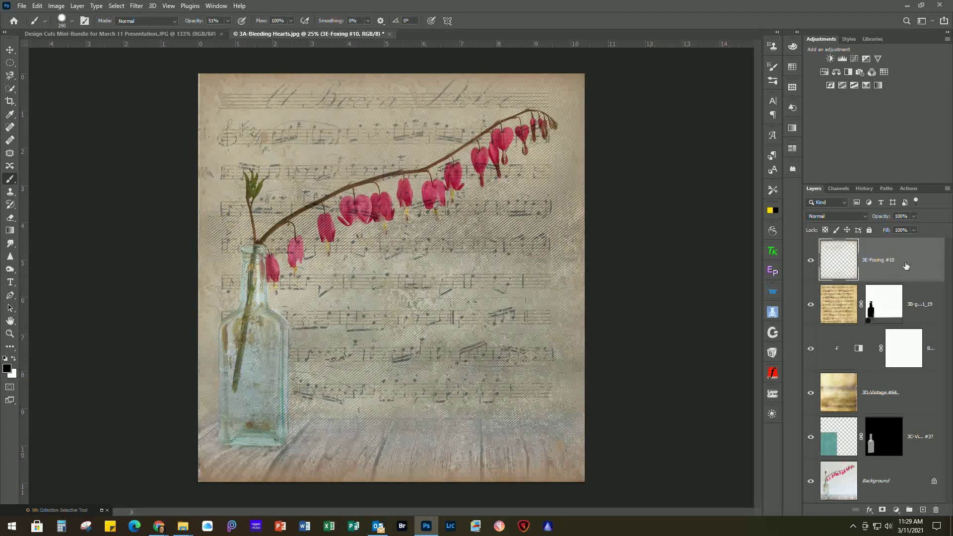
left_click(846, 217)
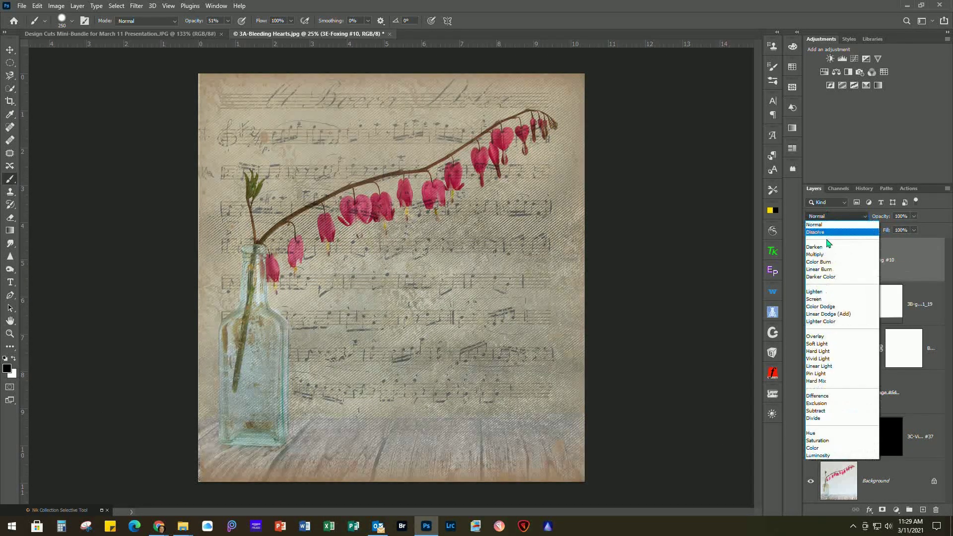
left_click(817, 256)
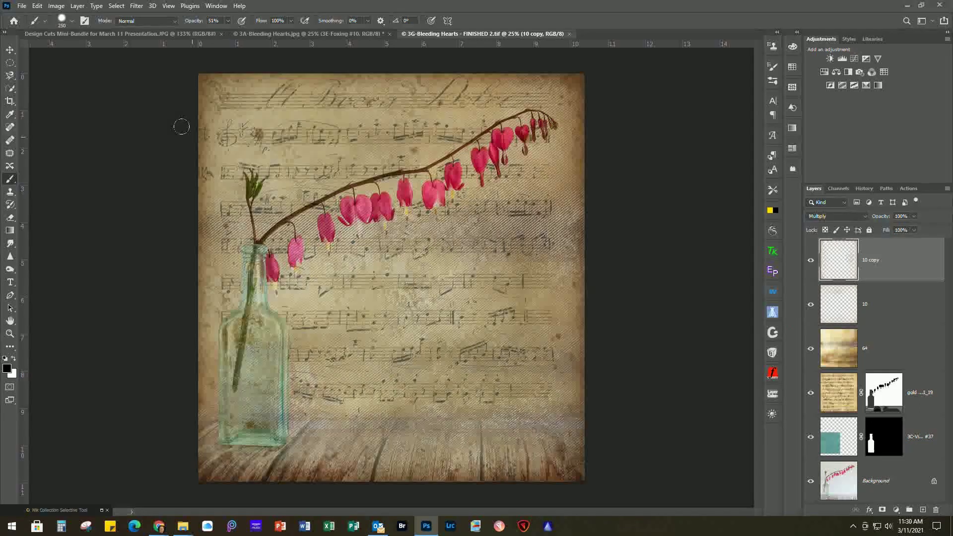
Close 3G-Bleeding Hearts - FINISHED 2.tif, and close 3A-Bleeding Hearts.jpg without saving the changes
left_click(22, 6)
left_click(33, 79)
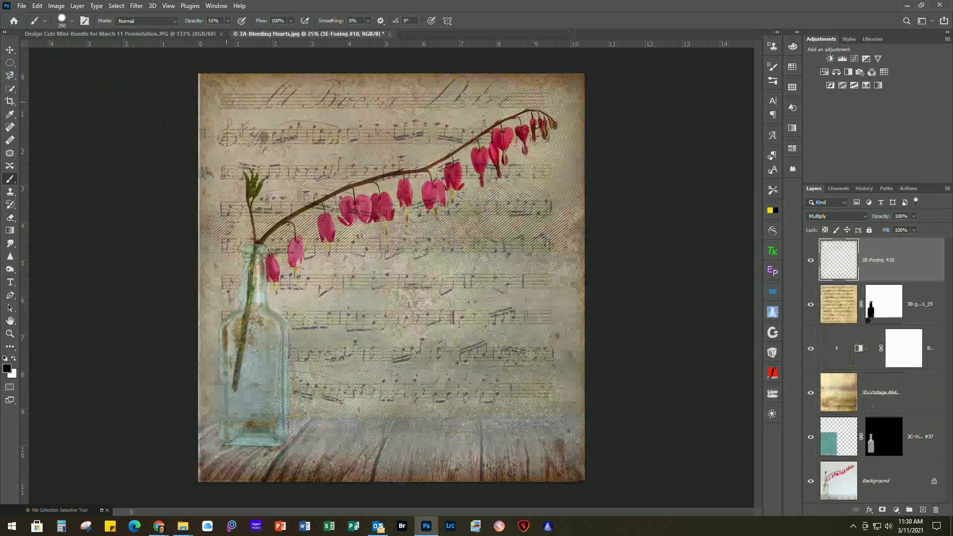
left_click(22, 6)
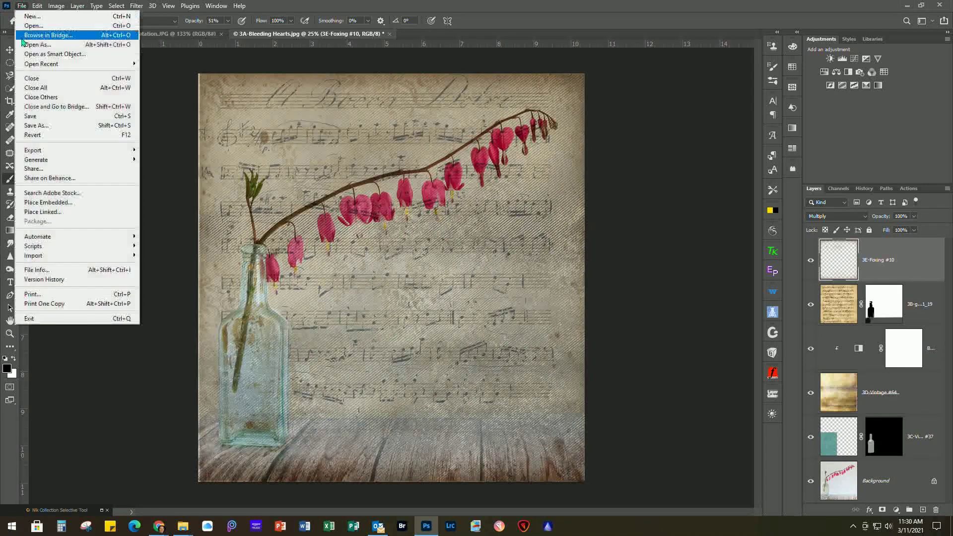
left_click(31, 78)
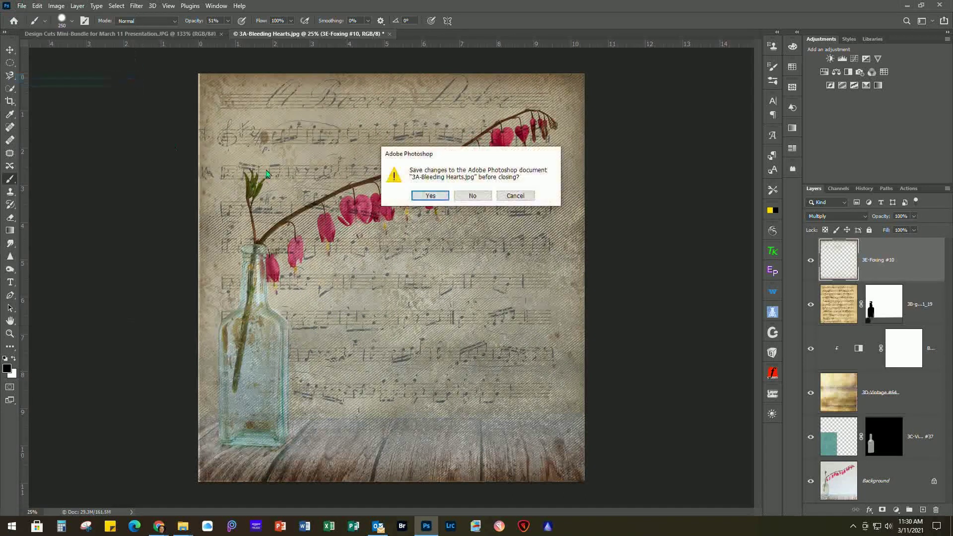
left_click(474, 196)
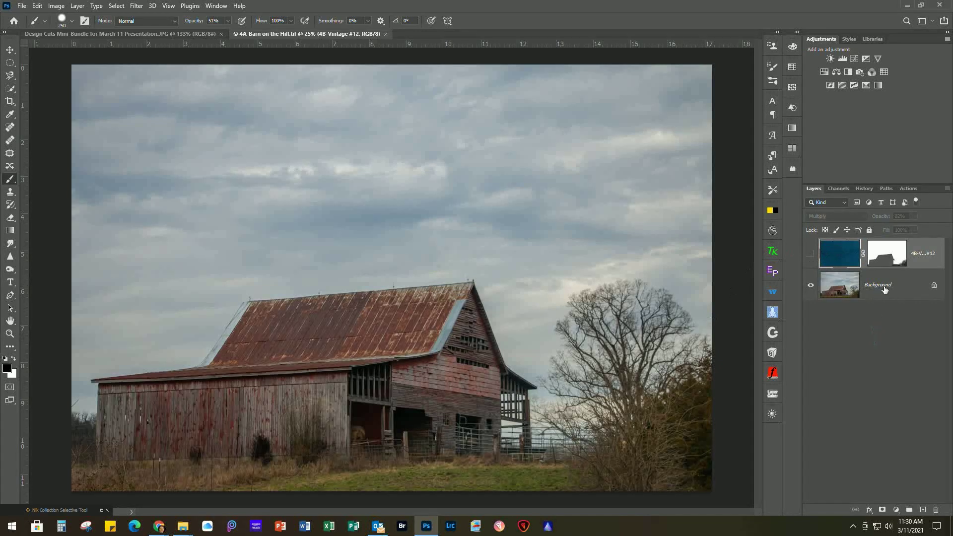
Place the 4B-Vintage #12 texture above the Background layer, align it with the photo's left edge and stretch its width to 114.60%
key("alt+bracketleft")
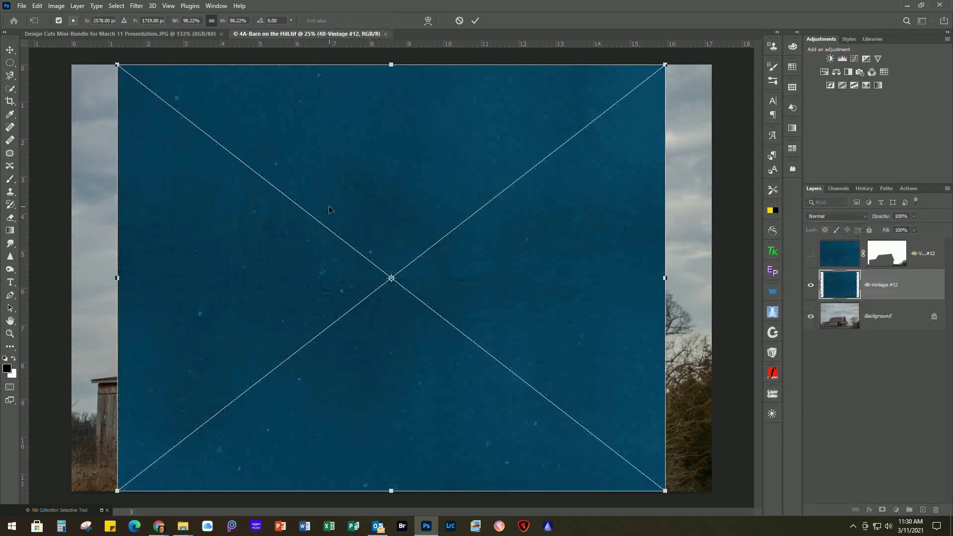
left_click_drag(593, 287, 547, 285)
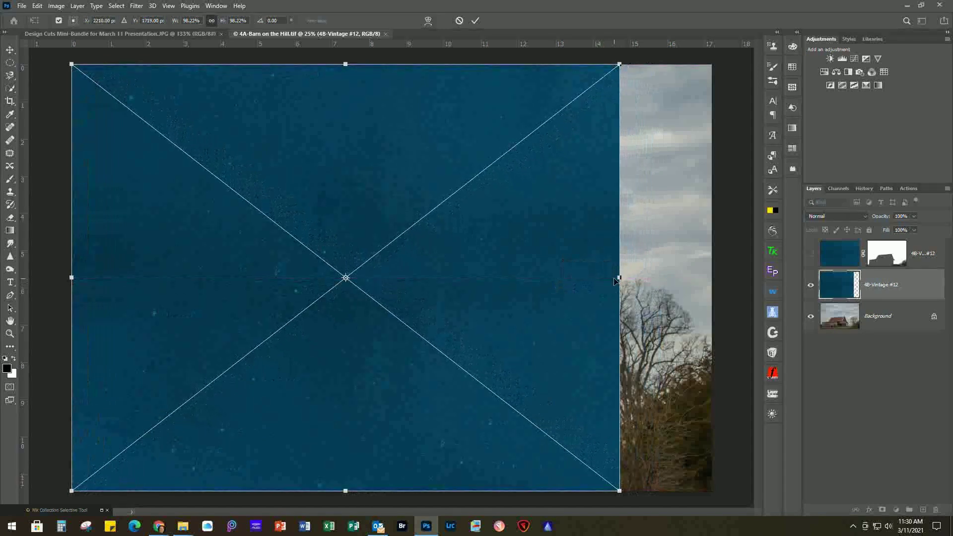
left_click_drag(618, 277, 711, 278)
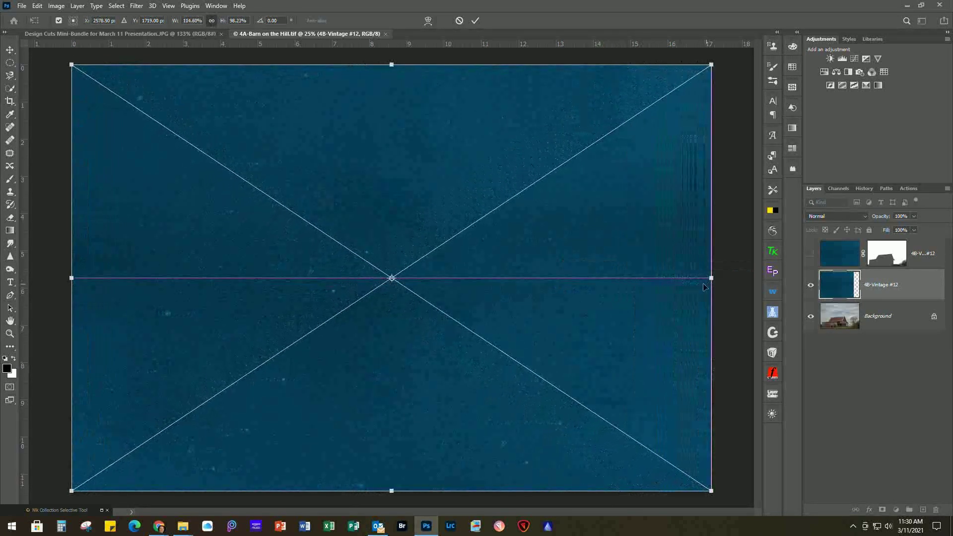
key("Return")
key("b")
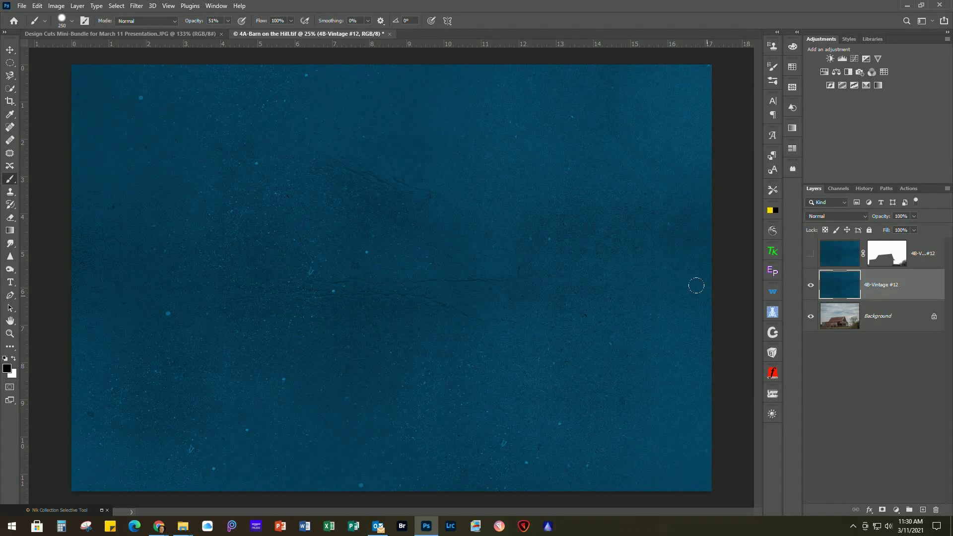
Set the newly placed 4B-Vintage #12 layer's blend mode to Multiply and its opacity to 79%
left_click(836, 217)
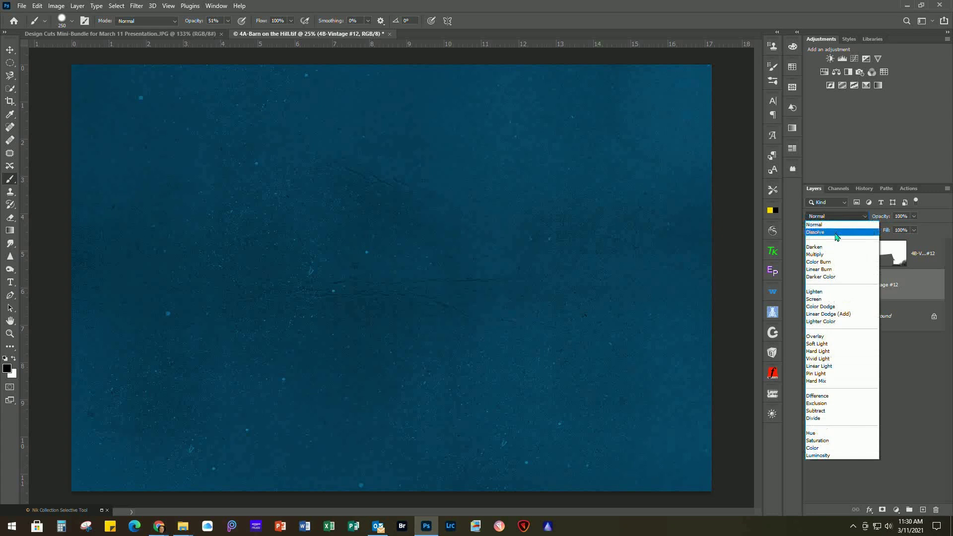
left_click(834, 254)
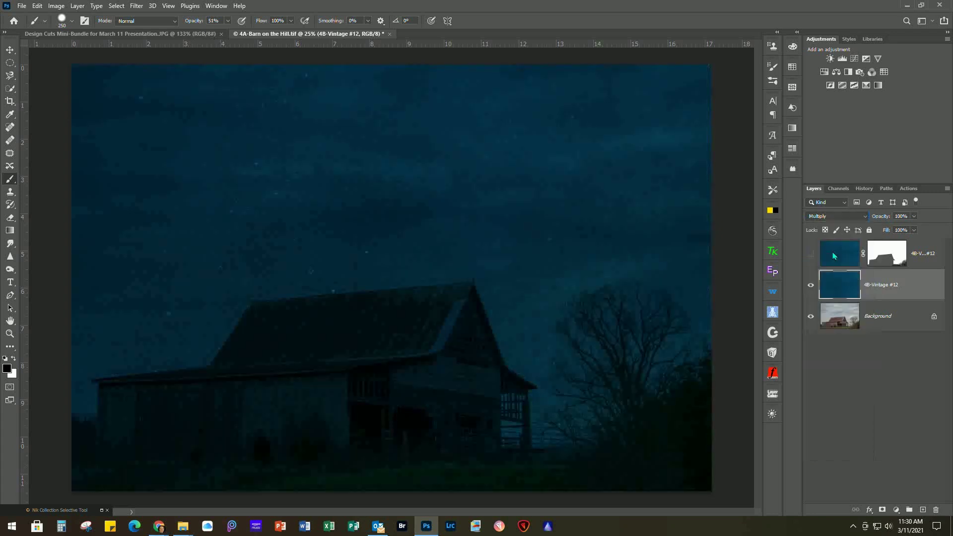
left_click(914, 216)
left_click_drag(916, 229, 906, 230)
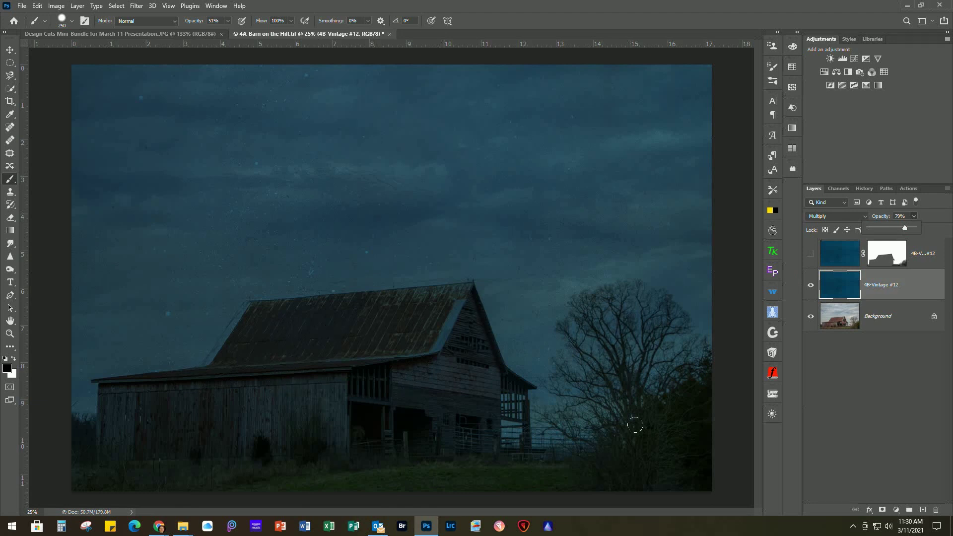
Hide the unmasked 4B-Vintage #12 layer and make the masked 4B-Vintage #12 layer visible and active
left_click(810, 254)
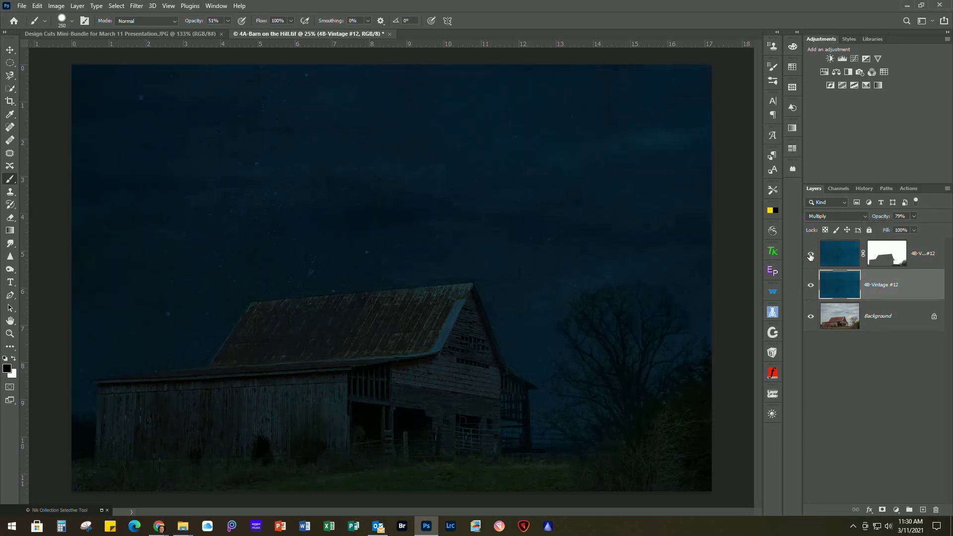
left_click(811, 285)
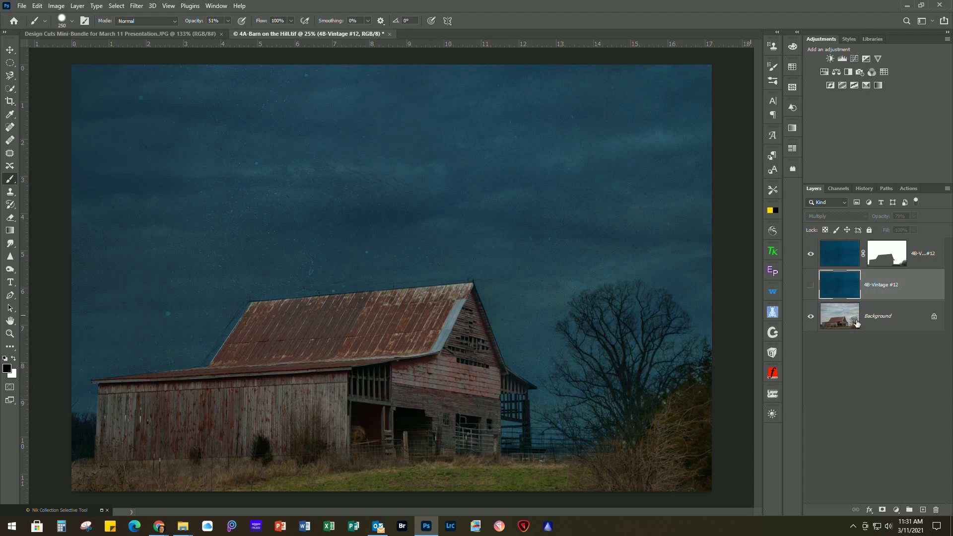
left_click(929, 250)
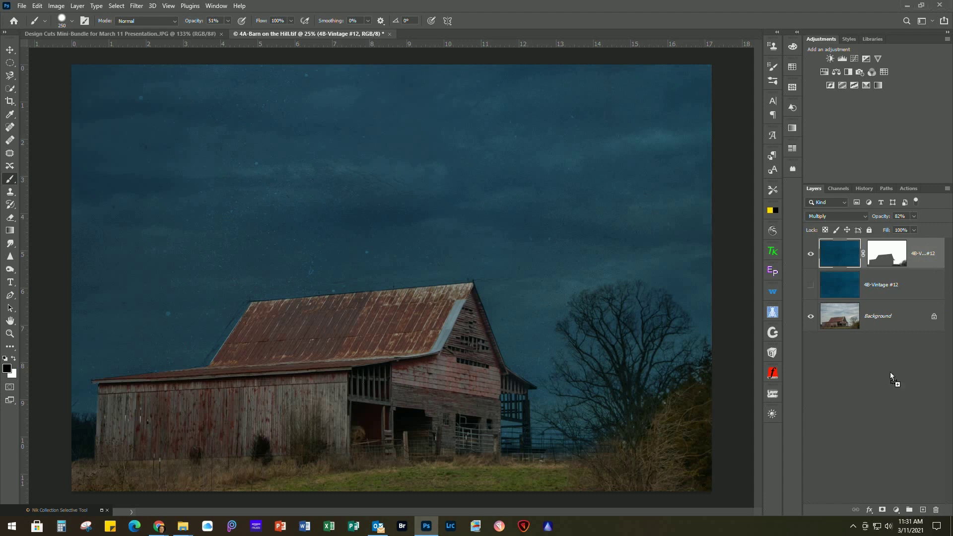
Place the 4C-Lightning #23 overlay, scale it to 44.65% and position it in the sky over the barn's left end
left_click_drag(387, 191, 387, 198)
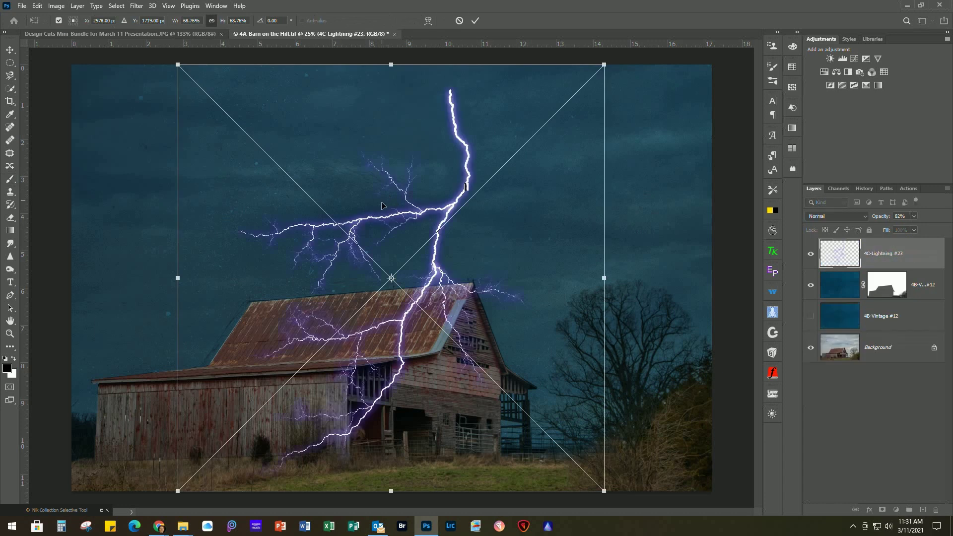
left_click_drag(607, 493, 381, 316)
left_click_drag(319, 168, 197, 199)
left_click_drag(283, 322, 336, 363)
left_click_drag(243, 159, 242, 144)
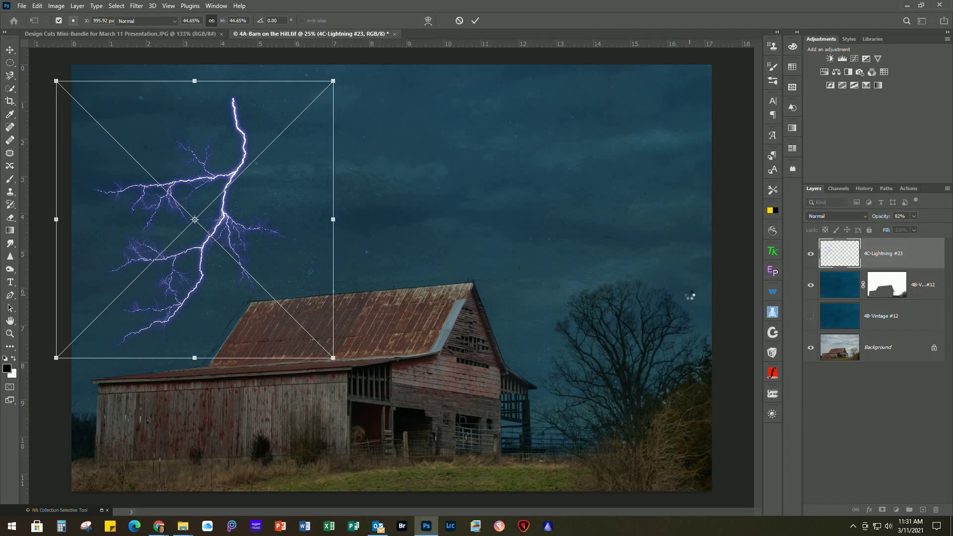
key("Return")
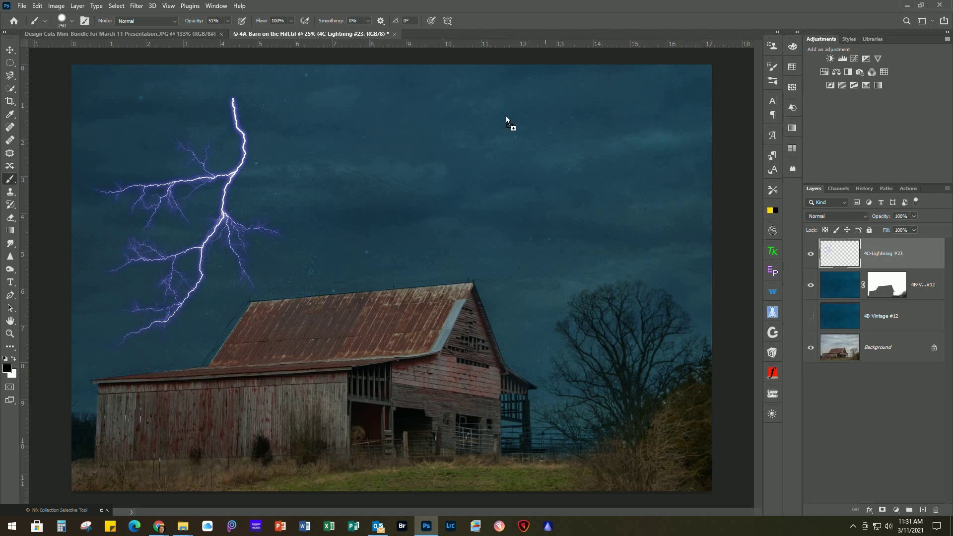
Place the 4D-Lightning #41 overlay, scale it to 45.77%, rotate it -17.92° and position it from the photo's upper edge above the roof
left_click_drag(446, 158, 446, 158)
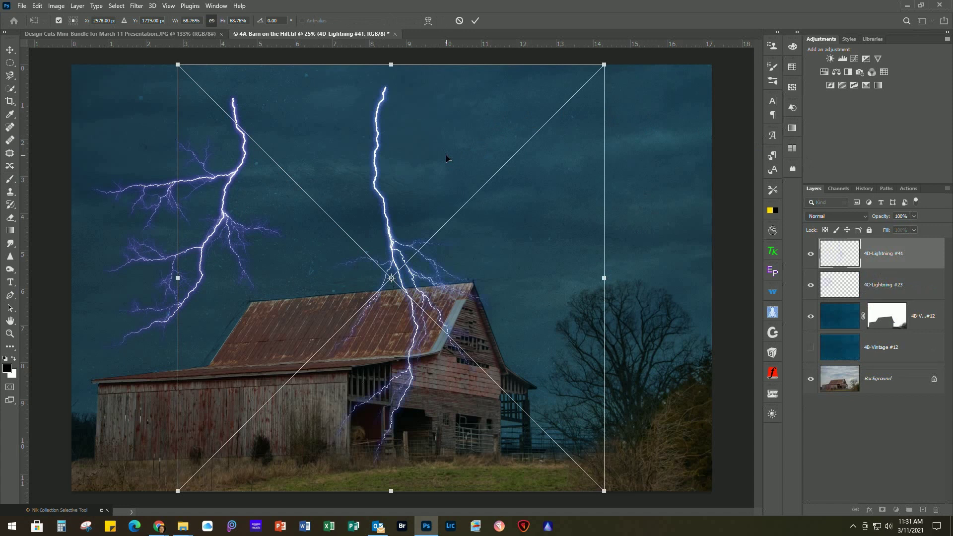
left_click_drag(604, 492, 462, 348)
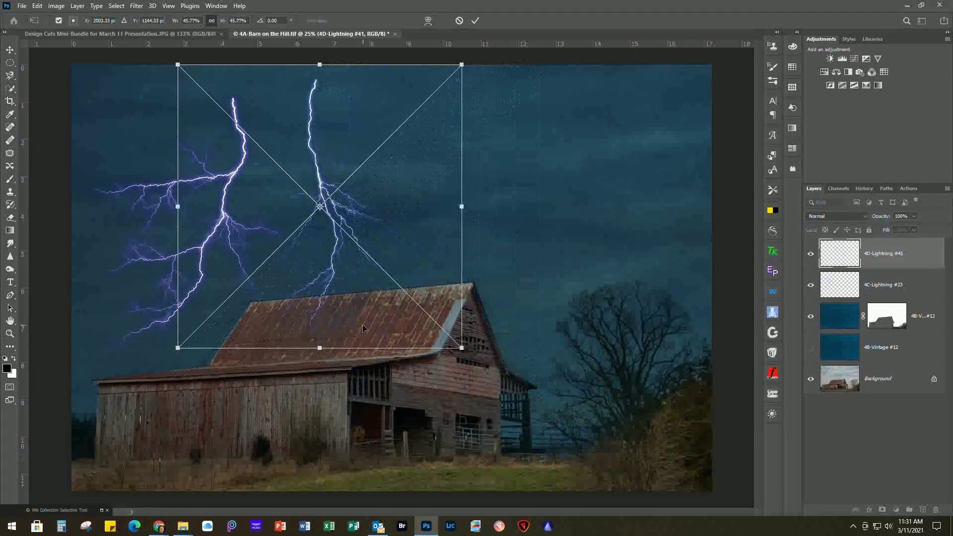
left_click_drag(362, 324, 413, 318)
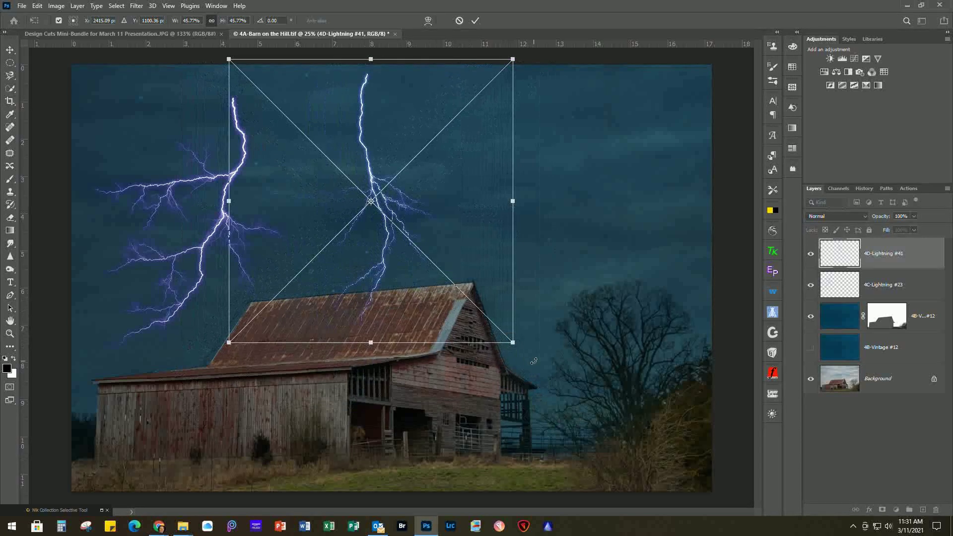
left_click_drag(534, 361, 570, 306)
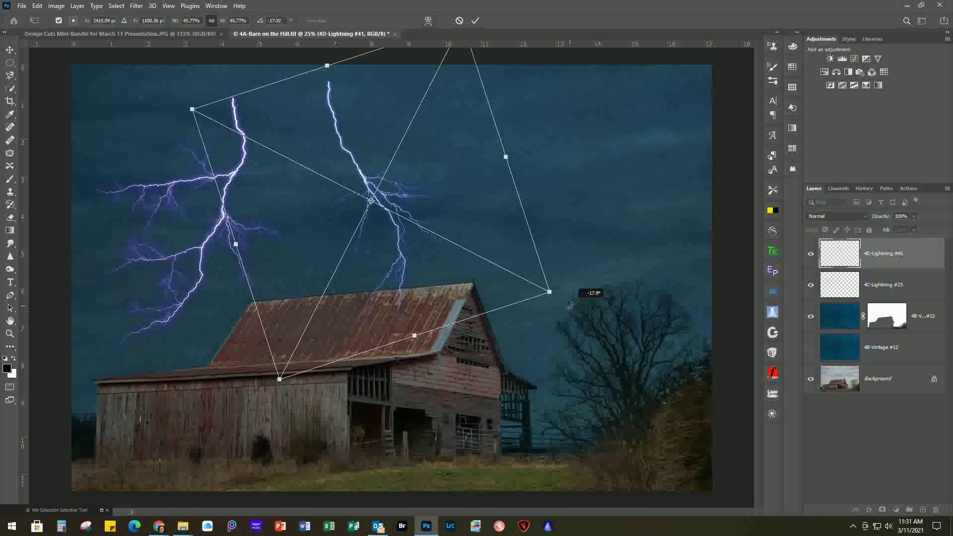
left_click_drag(380, 262, 360, 236)
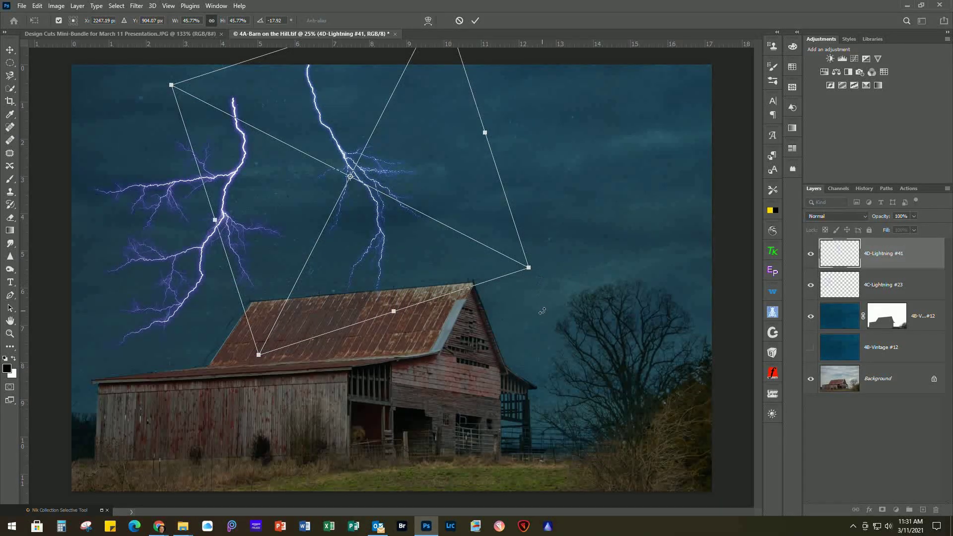
key("Return")
key("b")
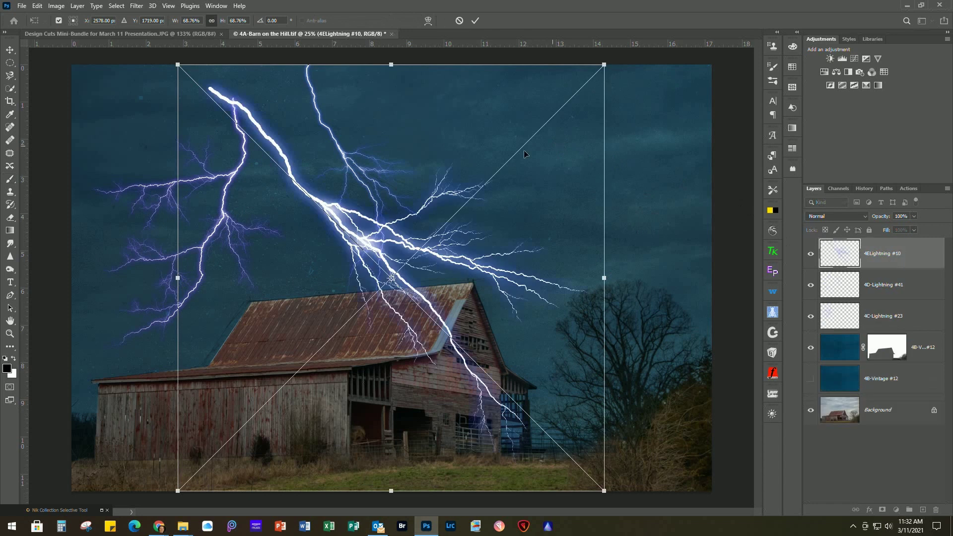
Scale the placed 4ELightning #10 overlay to 32.42%, rotate it 11.89° and position it in the sky between the barn's peak and the tree
left_click_drag(177, 63, 421, 308)
left_click_drag(487, 336, 504, 126)
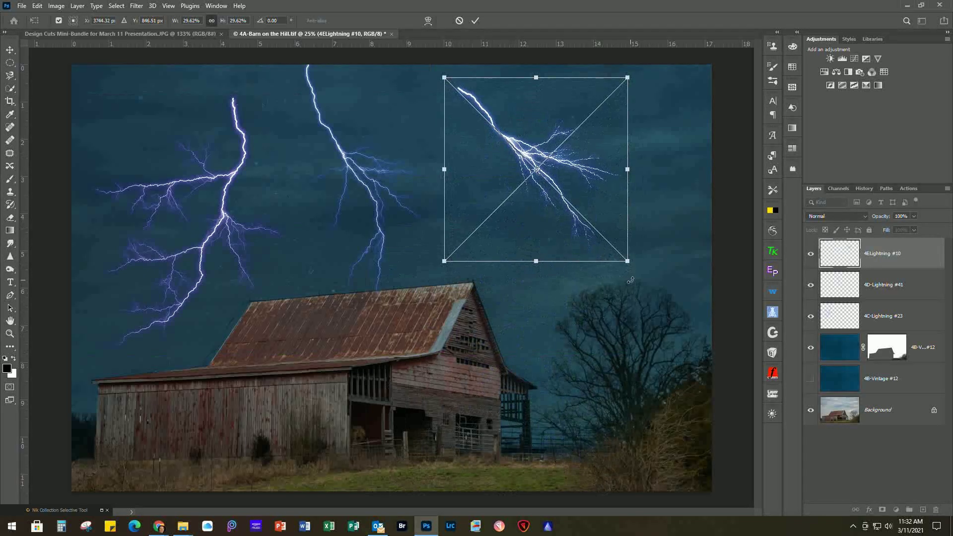
left_click_drag(639, 278, 621, 302)
left_click_drag(552, 169, 547, 186)
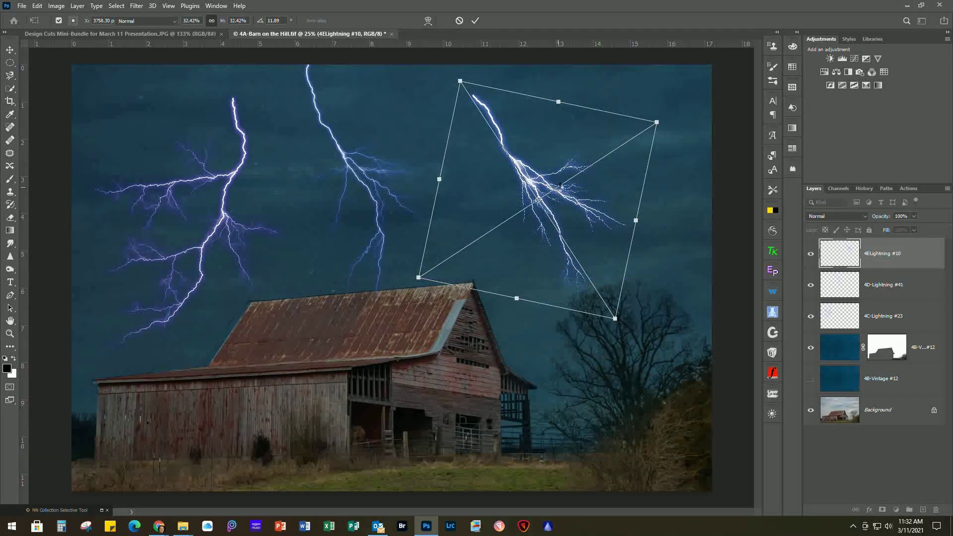
key("Return")
key("b")
Place the 4F-Lightning #44 overlay, scale it to 34.54% and move it up beside the start of the 4ELightning #10 bolt
left_click_drag(952, 218, 524, 219)
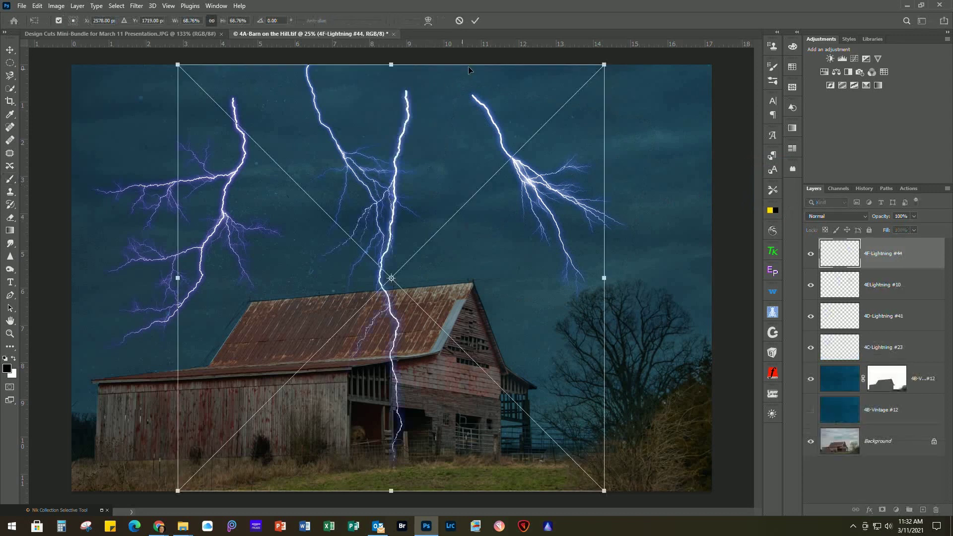
left_click_drag(604, 65, 393, 277)
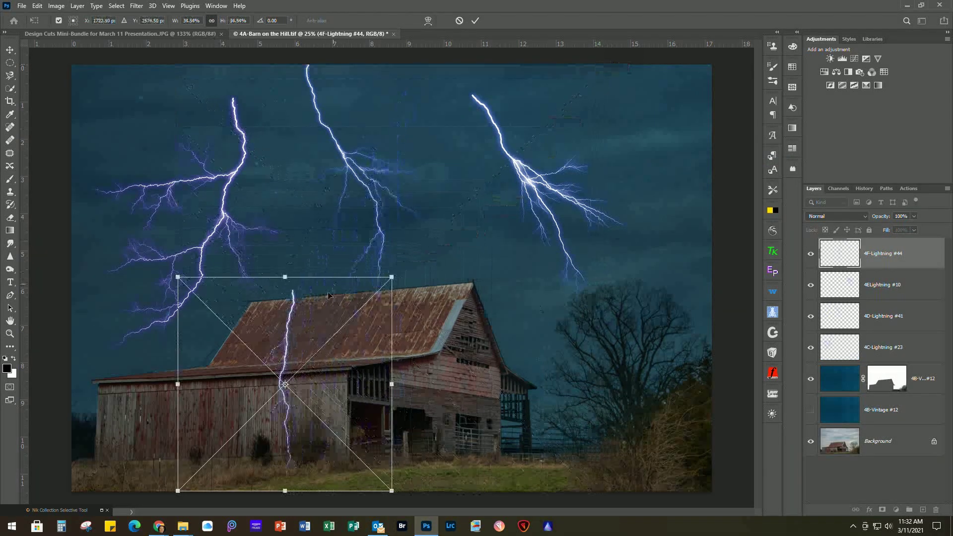
left_click_drag(290, 320, 464, 119)
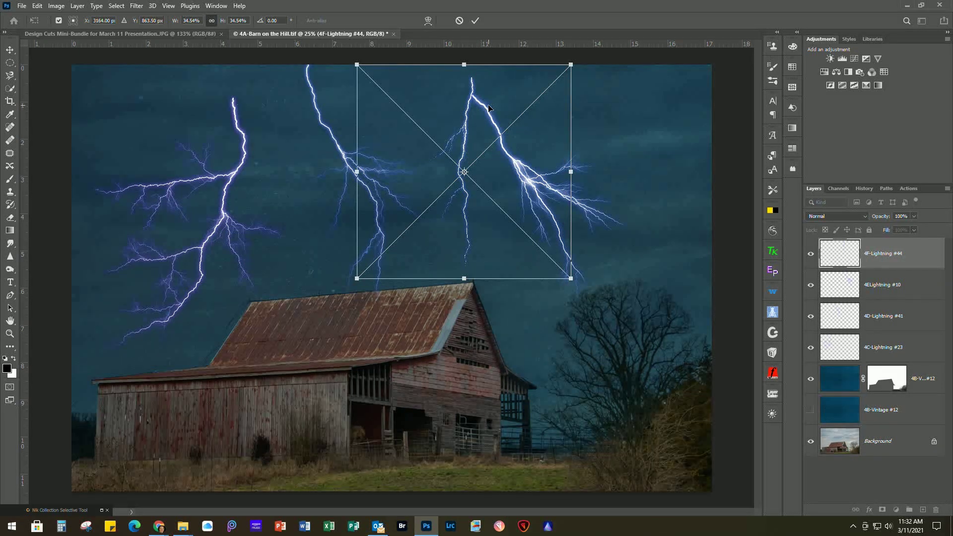
Nudge the 4F-Lightning #44 bolt until it joins the upper tip of the 4ELightning #10 bolt, and commit the placement
key("Right")
key("Right")
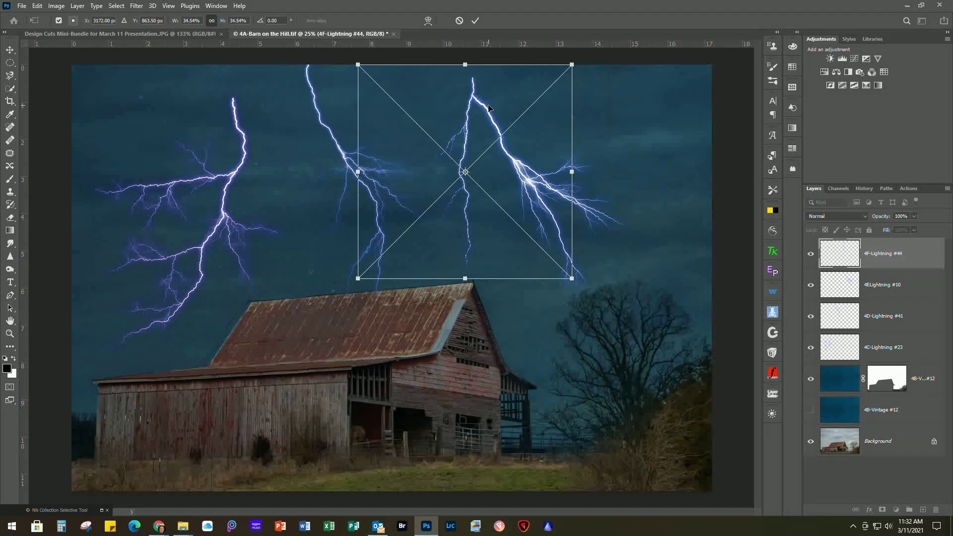
key("Right")
key("Right")
key("Right")
key("Right")
key("Right")
key("Right")
key("Right")
key("Right")
key("Right")
key("Right")
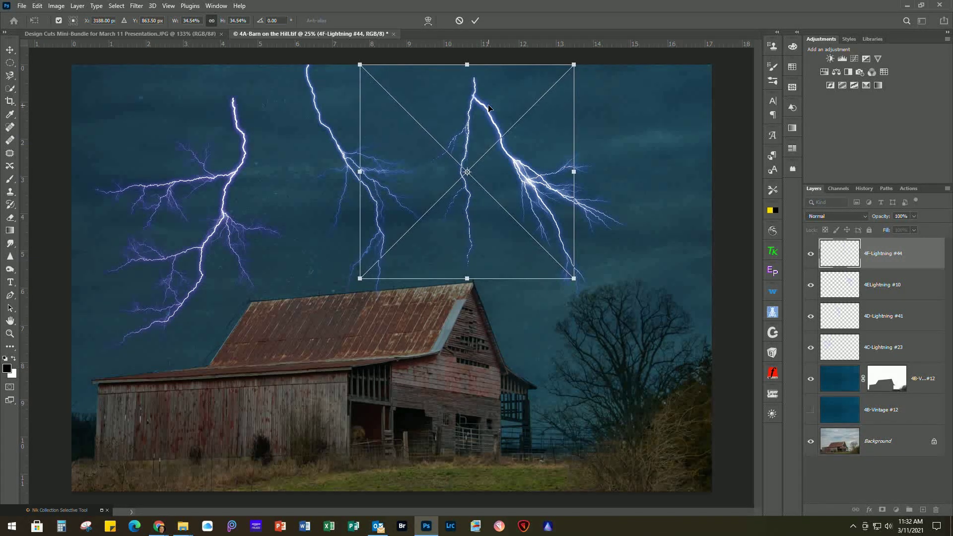
key("Left")
key("Left")
key("Left")
key("Left")
key("Left")
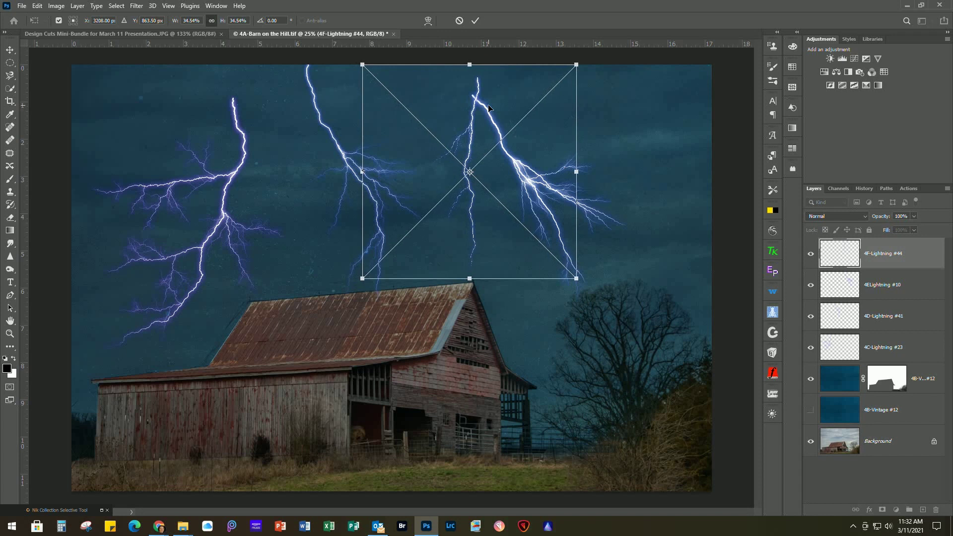
key("Left")
key("Left")
key("Left")
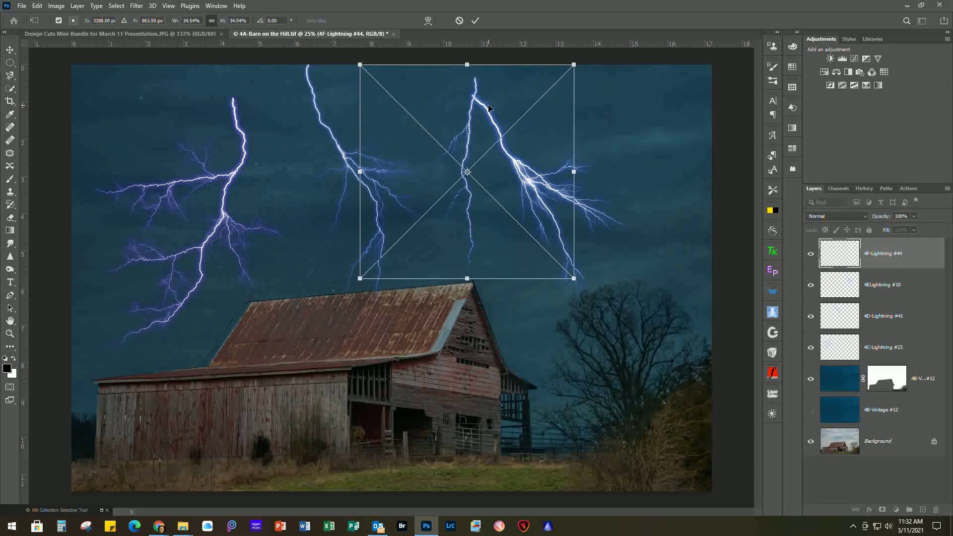
key("Left")
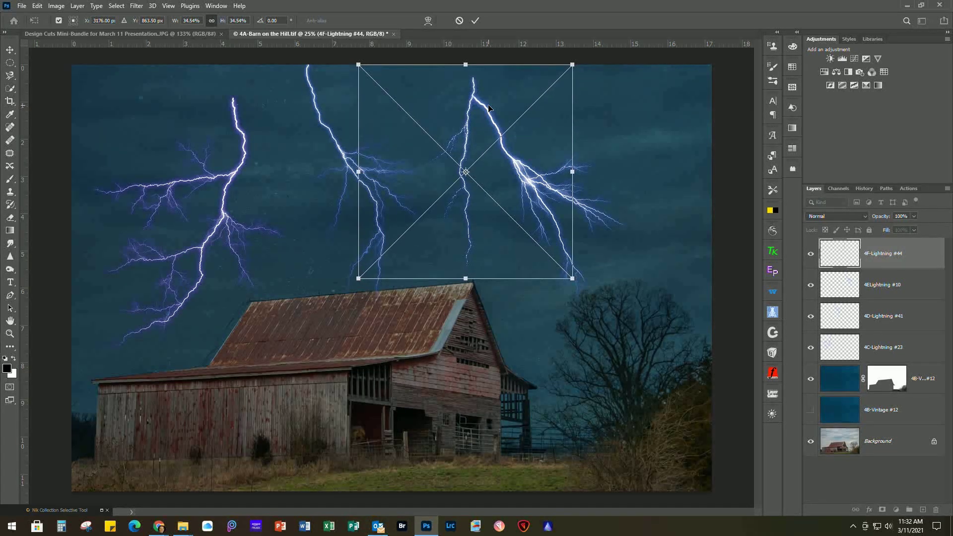
key("Down")
key("Down")
key("Down")
key("Down")
key("Down")
key("Down")
key("Left")
key("Left")
key("Return")
key("b")
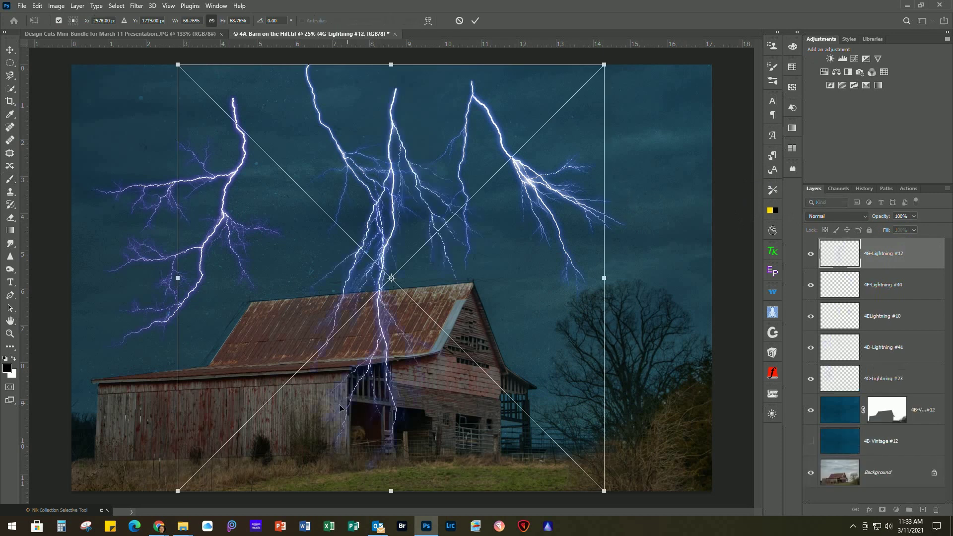
Scale the placed 4G-Lightning #12 overlay to 48.61%, rotate it 22.16° and position it in the sky's upper-right corner
left_click_drag(255, 445, 386, 315)
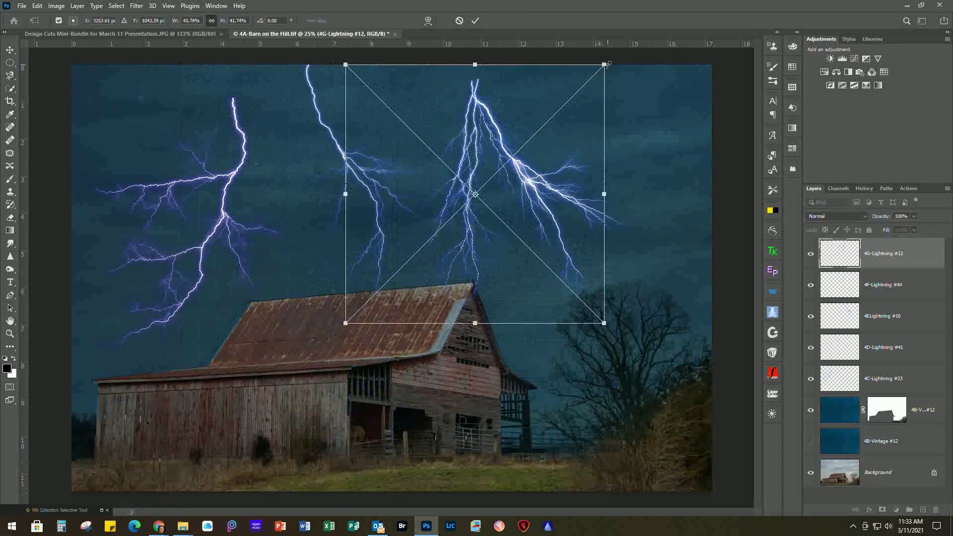
left_click_drag(616, 60, 692, 104)
left_click_drag(504, 148, 678, 118)
left_click_drag(487, 234, 431, 256)
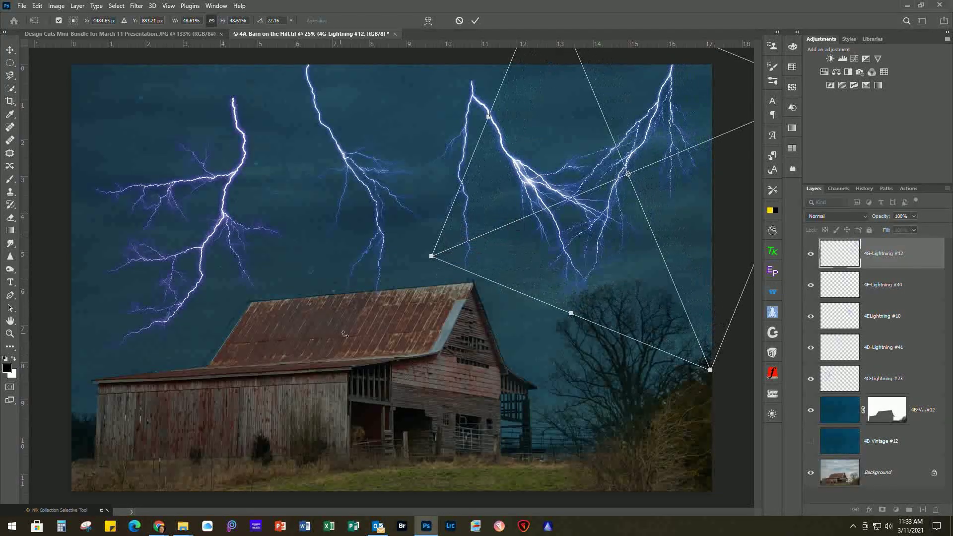
left_click_drag(641, 153, 645, 157)
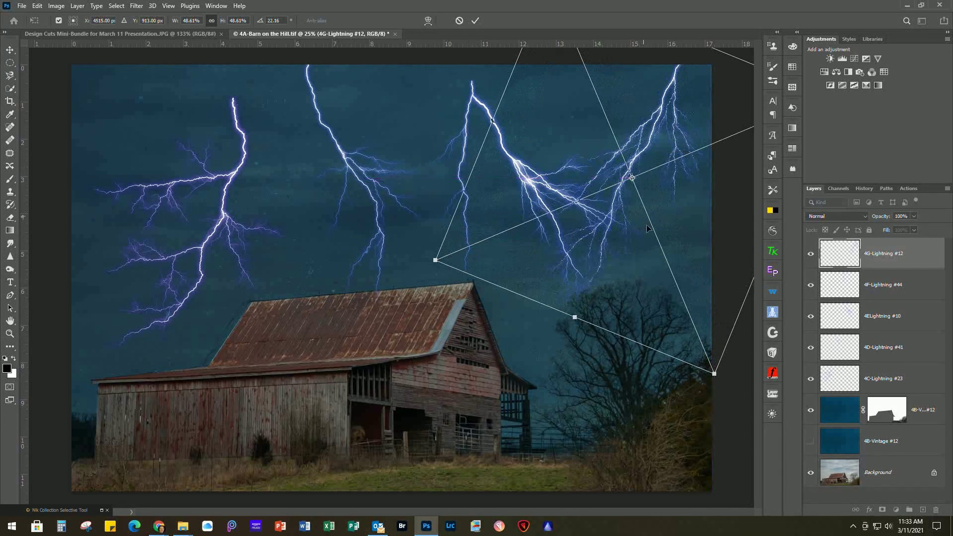
key("Return")
key("b")
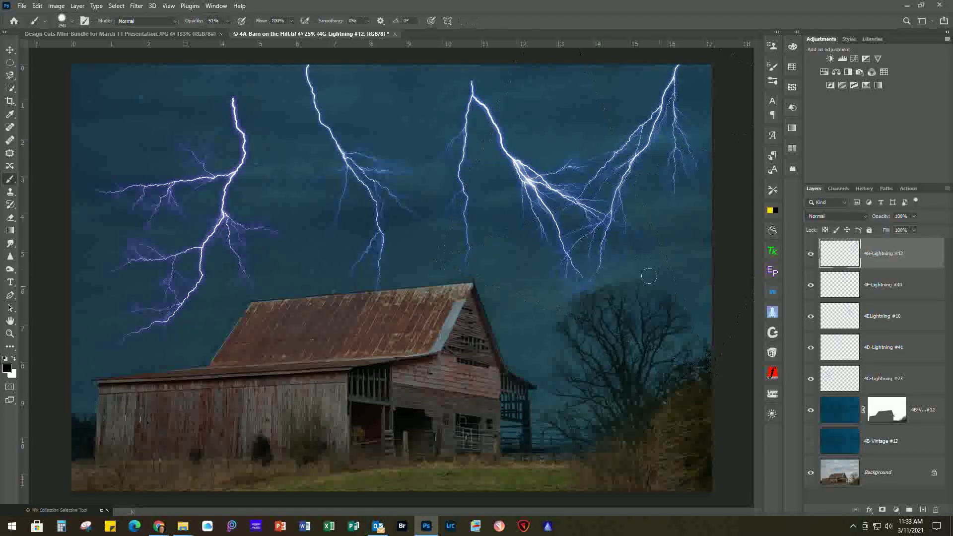
Move the 4C-Lightning #23 bolt slightly farther left and down in the sky
left_click(10, 50)
mouse_move(226, 171)
left_mouse_down()
mouse_move(175, 151)
mouse_move(198, 151)
mouse_move(213, 182)
left_mouse_up()
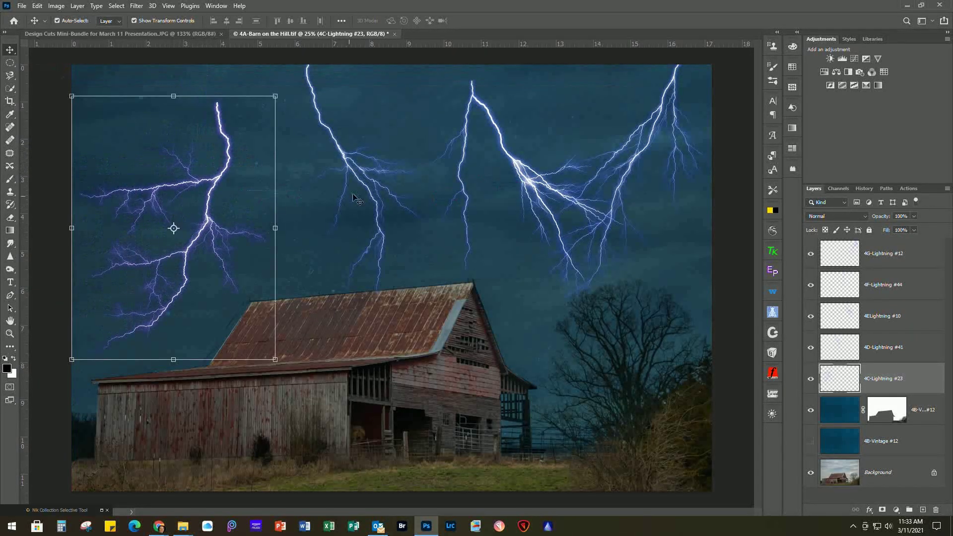
Move the 4D-Lightning #41 bolt left, and shift the 4ELightning #10 and 4F-Lightning #44 bolts together left and slightly down
left_click(345, 150)
left_click_drag(337, 146, 290, 144)
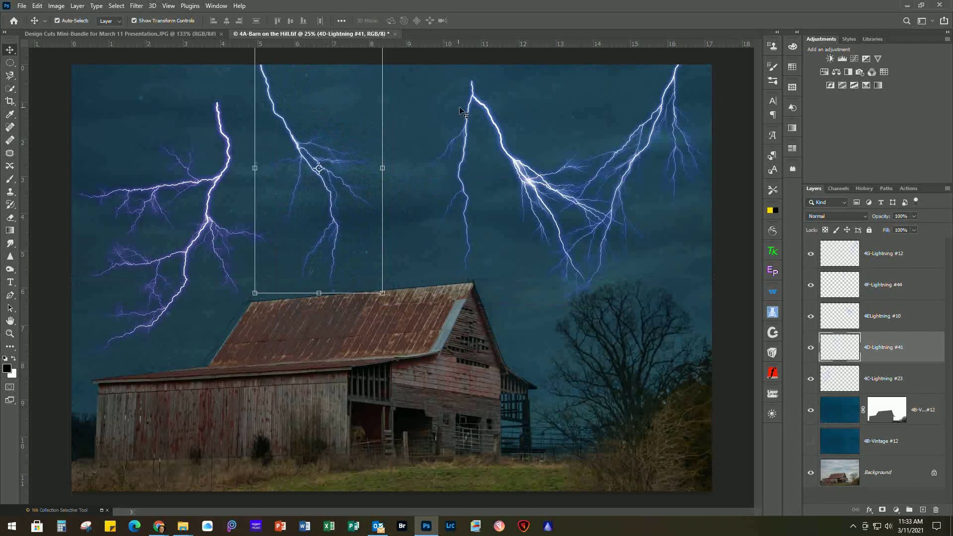
left_click(921, 318)
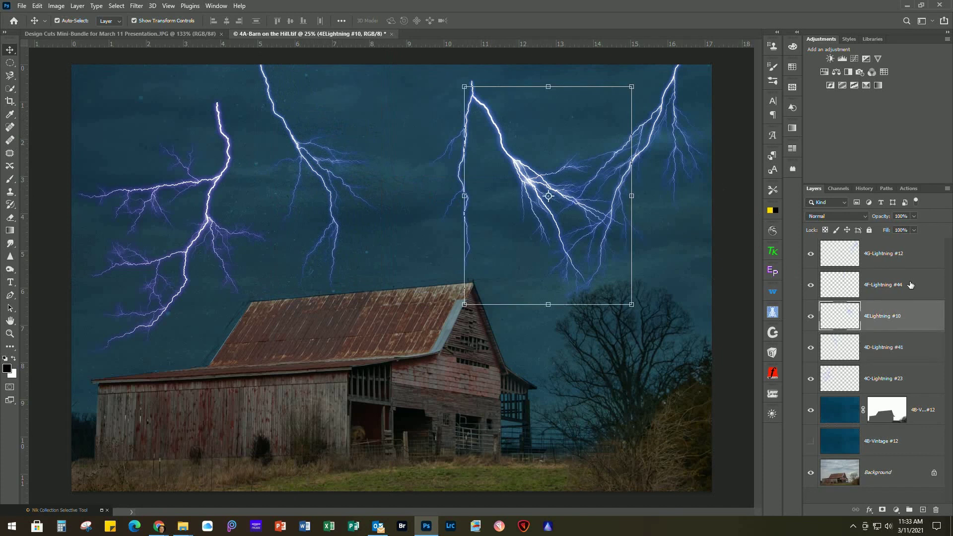
left_click(911, 285, "ctrl")
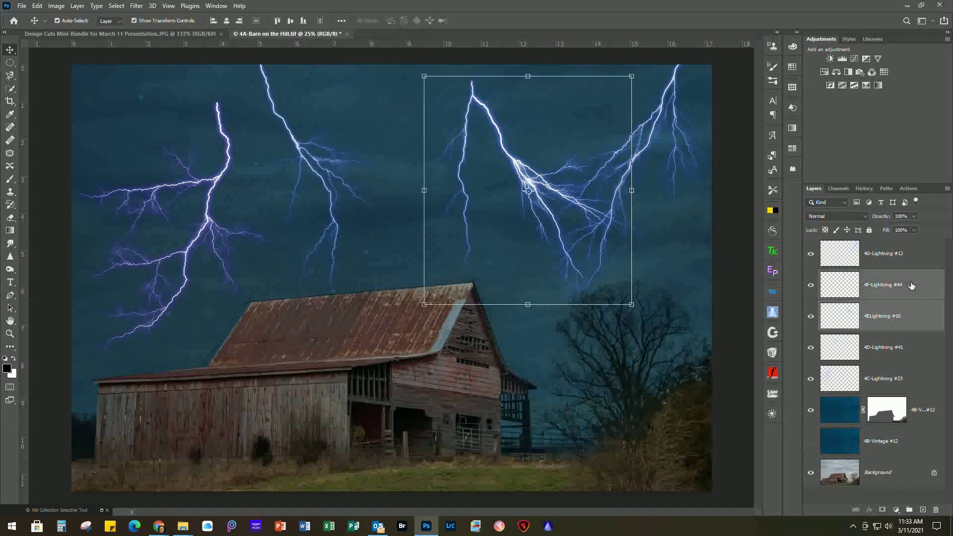
left_click(912, 318)
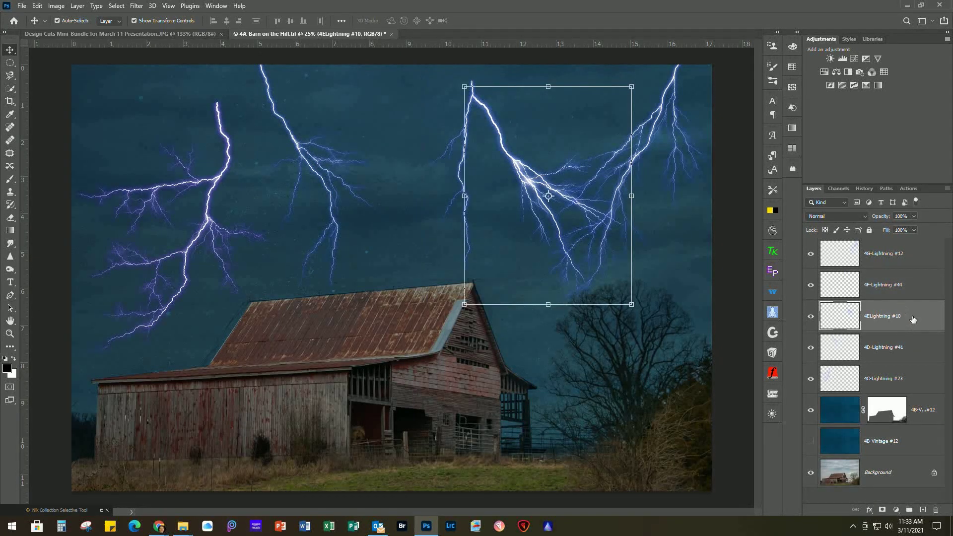
left_click(912, 285, "ctrl")
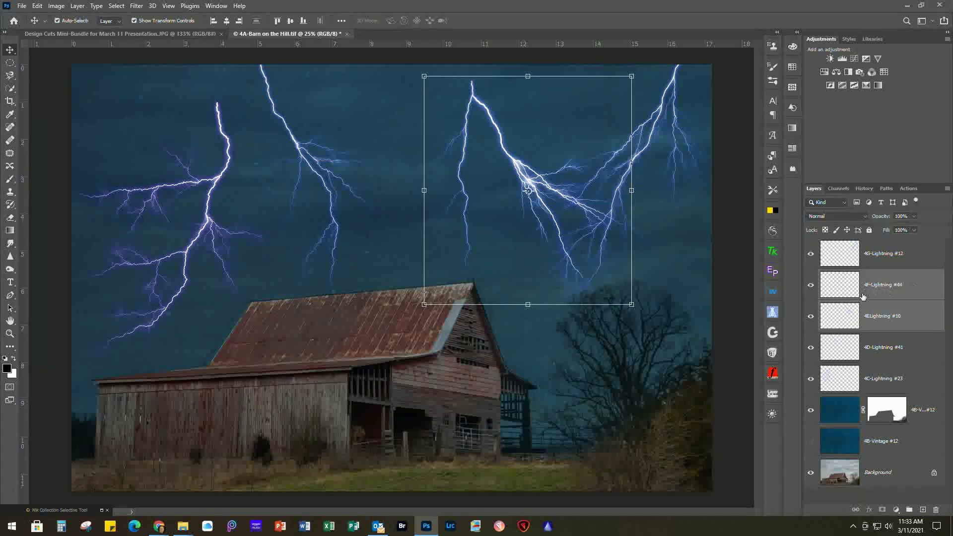
left_click_drag(511, 155, 457, 172)
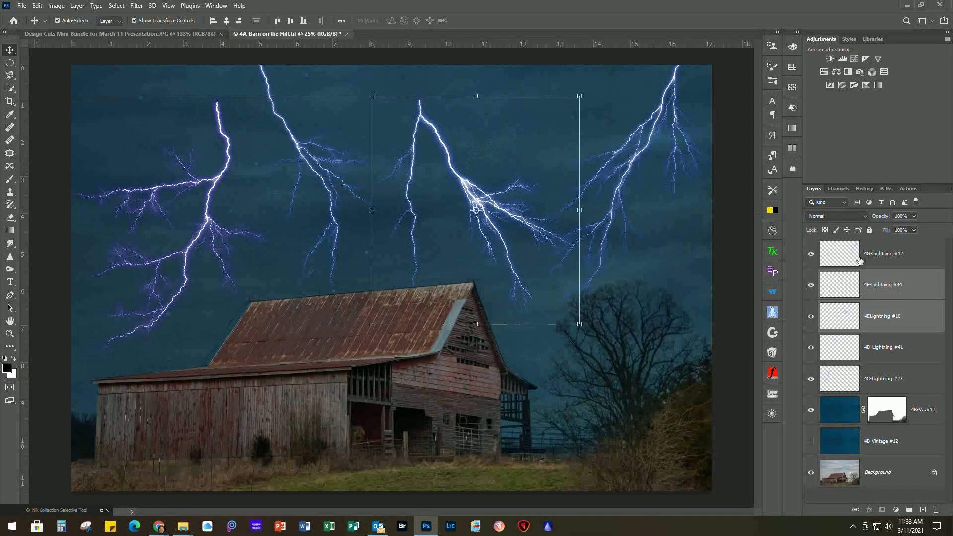
Set the Eraser to 50% opacity and brush over the upper tip of the 4C-Lightning #23 bolt
left_click(919, 380)
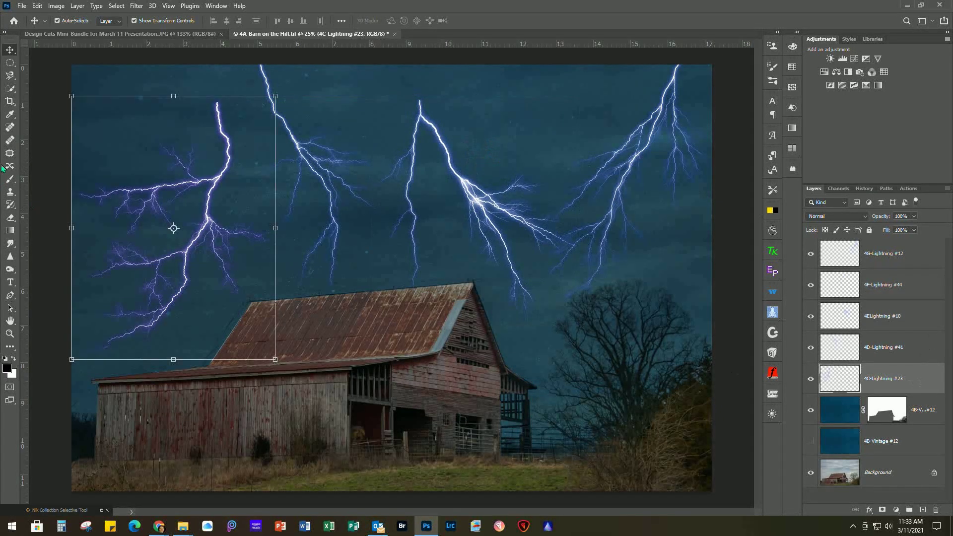
left_click(11, 218)
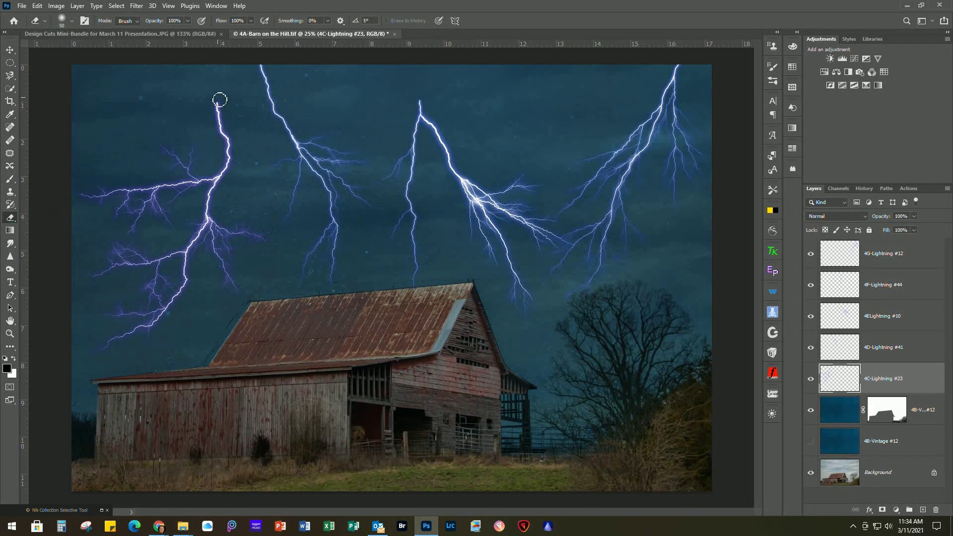
left_click(191, 20)
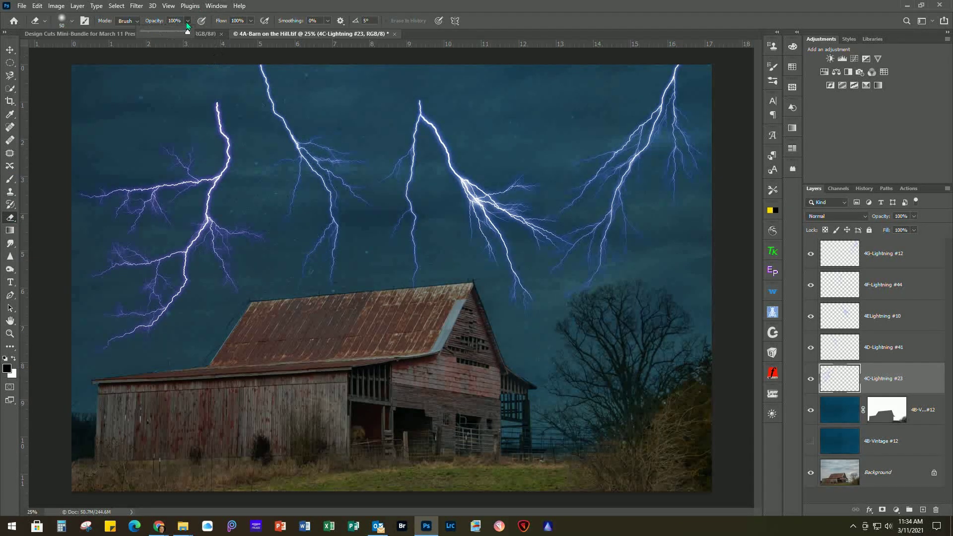
left_click_drag(190, 31, 165, 33)
left_click(219, 97)
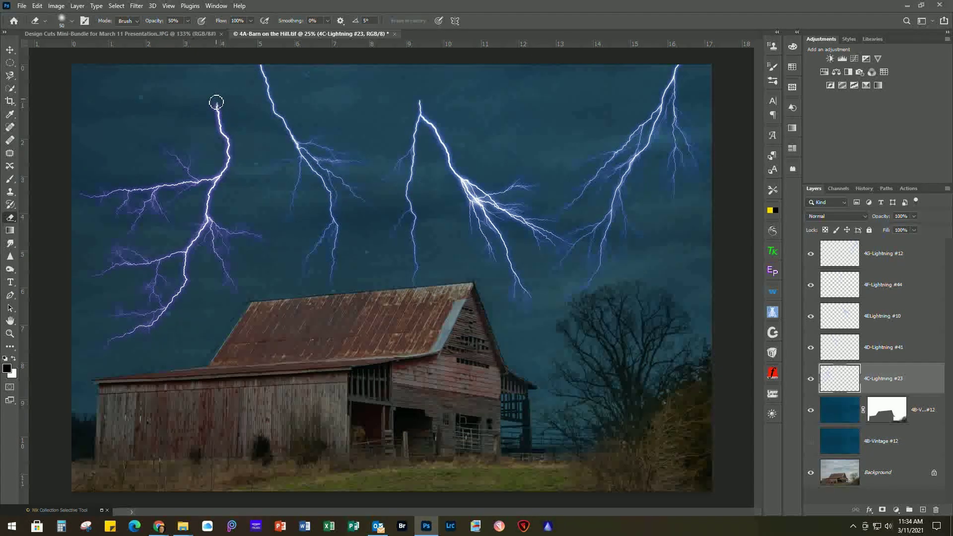
mouse_move(224, 103)
left_mouse_down()
mouse_move(213, 106)
mouse_move(231, 101)
left_mouse_up()
Check which bolts belong to the 4ELightning #10 and 4F-Lightning #44 layers by hiding and reshowing each one
left_click(921, 325)
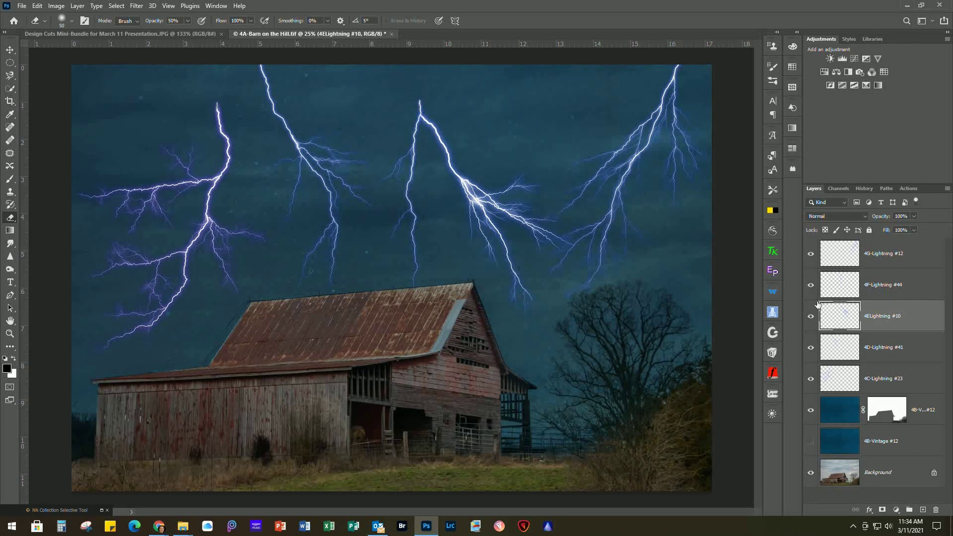
left_click(810, 317)
left_click(810, 316)
left_click(811, 285)
left_click(810, 285)
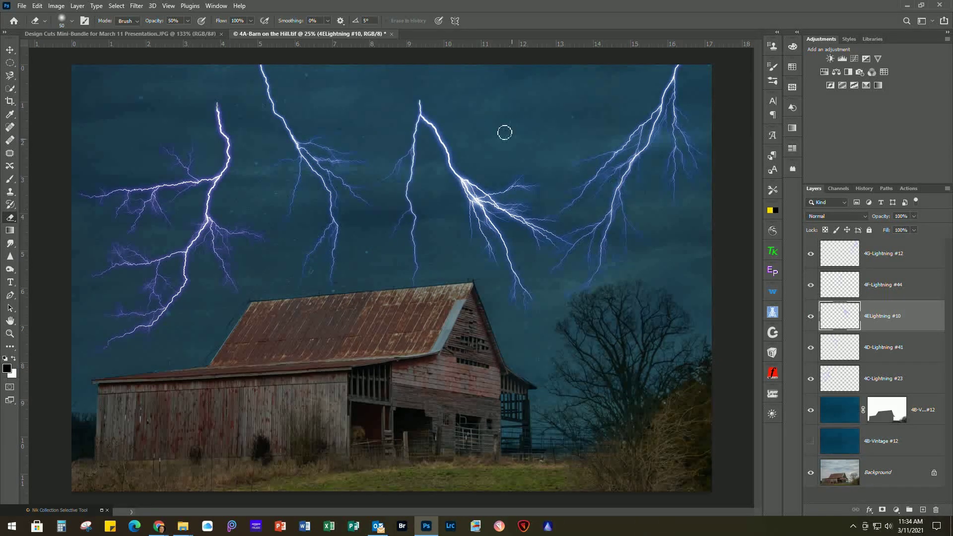
left_click(892, 288)
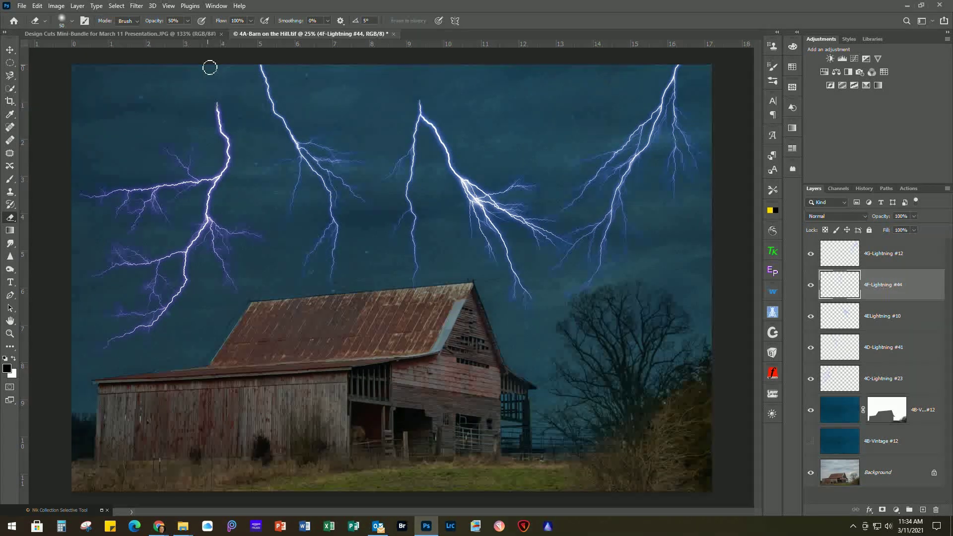
Close the 4A-Barn on the Hill.tif document
left_click(21, 7)
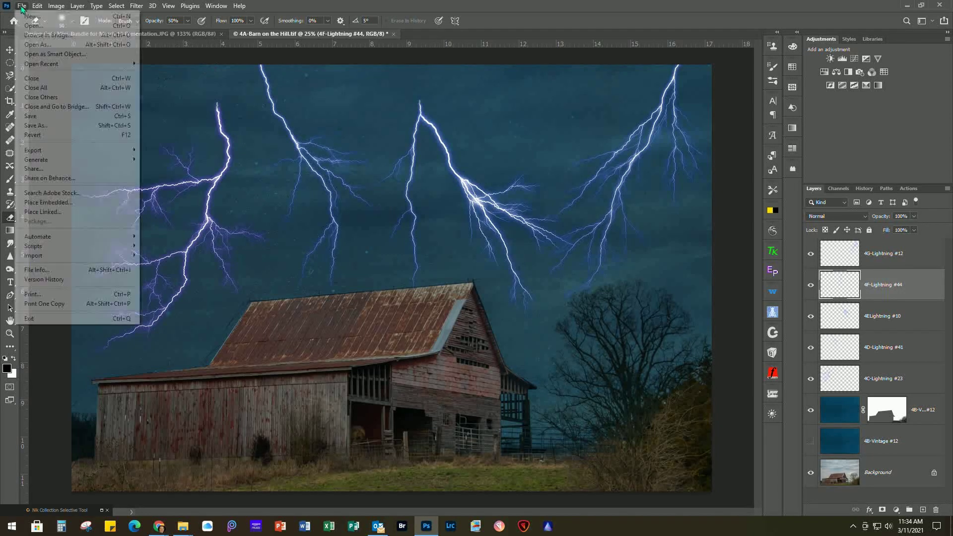
left_click(24, 78)
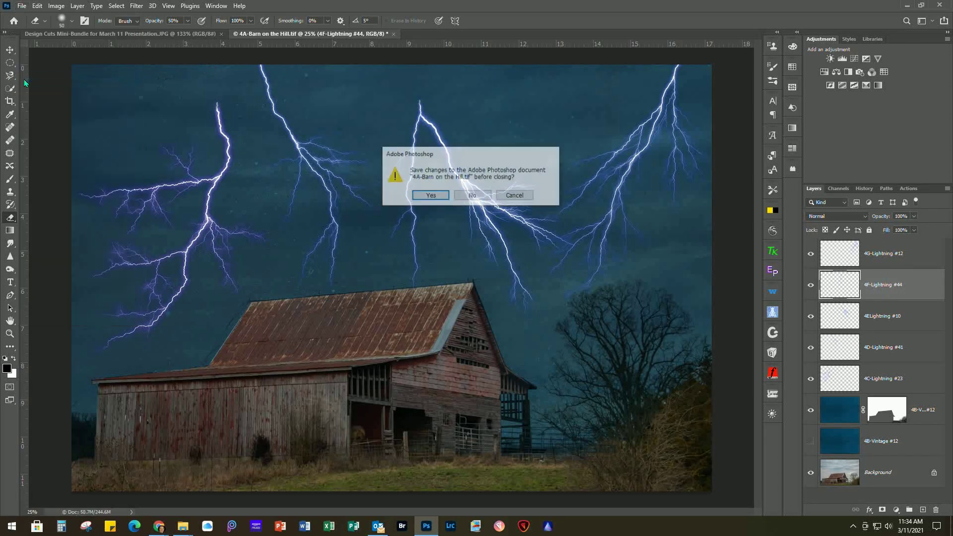
left_click(513, 199)
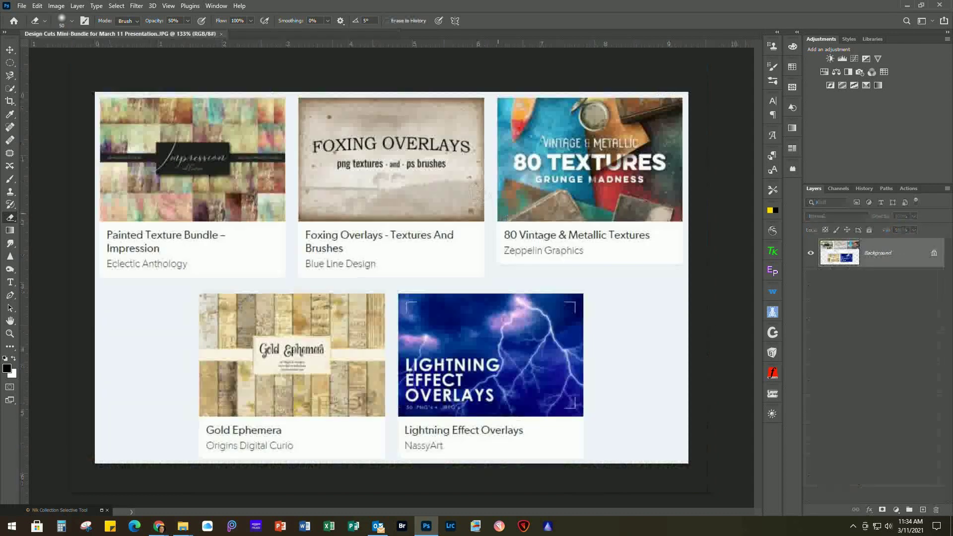
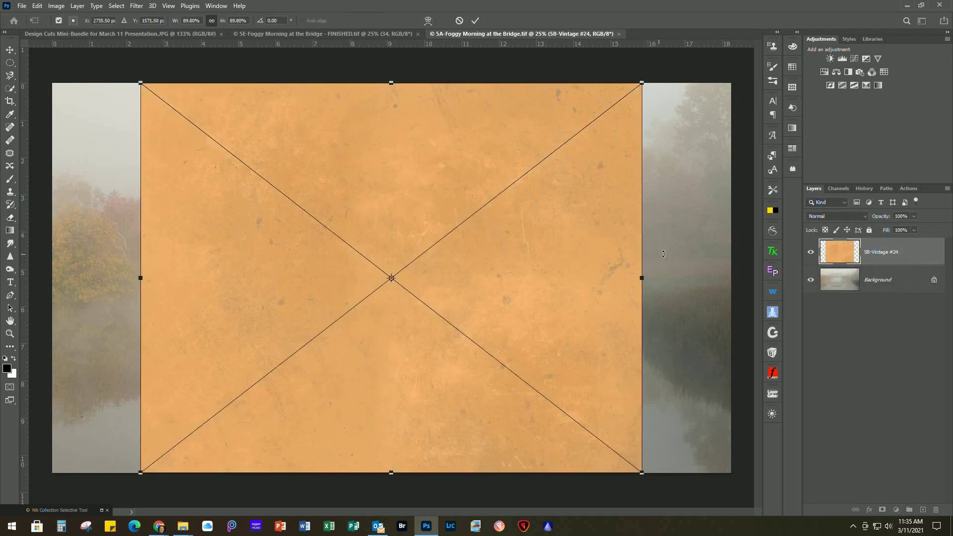
Align the placed 5B-Vintage #24 texture with the canvas's left edge, stretch it to 121.60% width to cover the bridge photo, and commit it
left_click_drag(546, 281, 458, 286)
left_click_drag(551, 278, 730, 277)
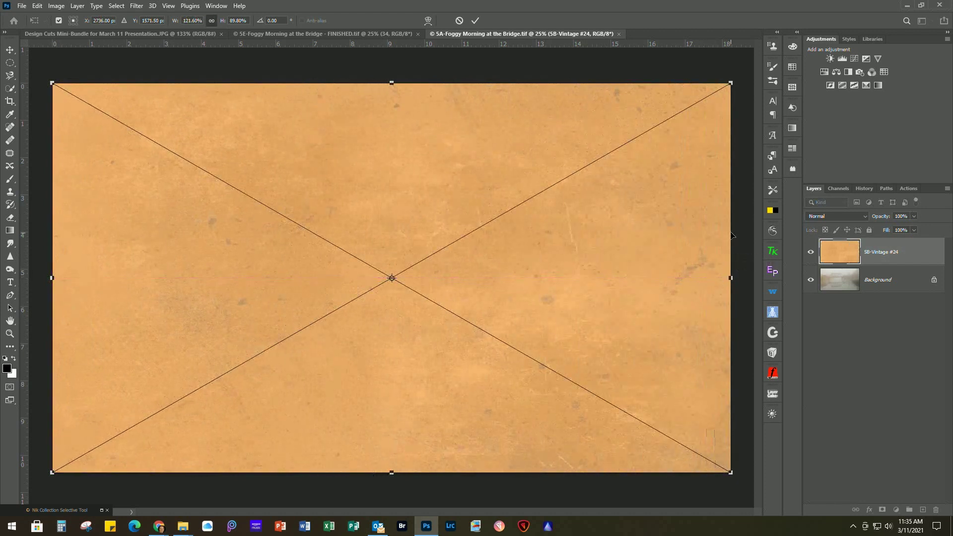
left_click(475, 21)
key("e")
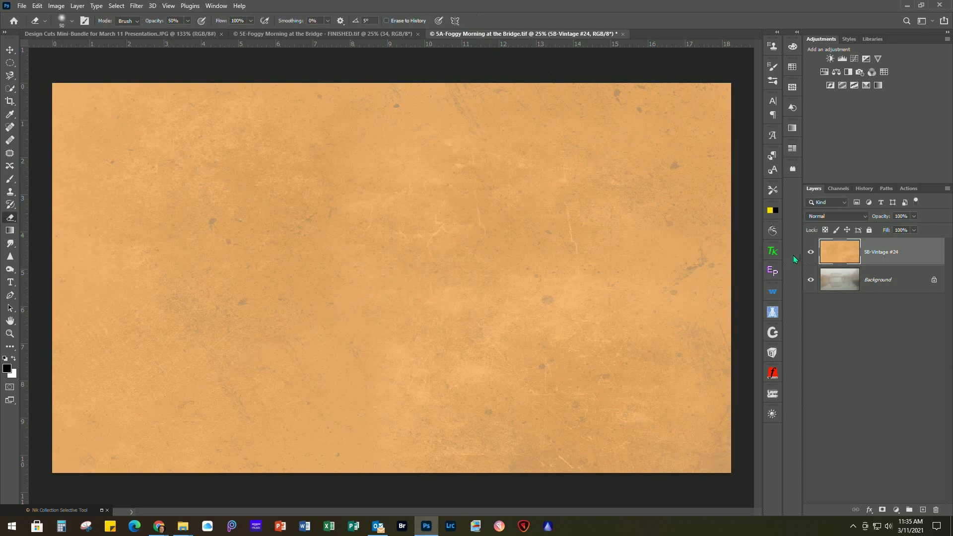
Blend the 5B-Vintage #24 texture over the bridge photo in Soft Light at 85% opacity, and hide its layer
left_click(810, 253)
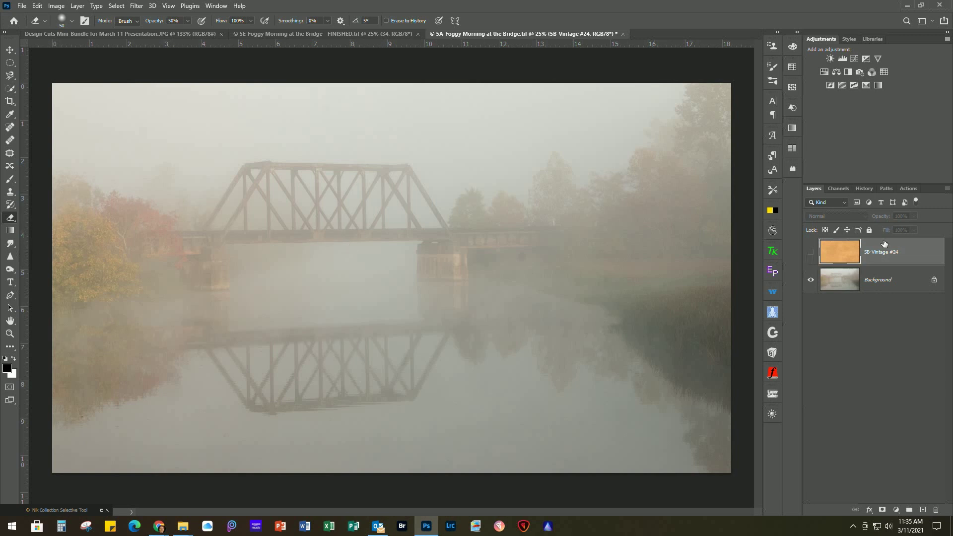
left_click(812, 252)
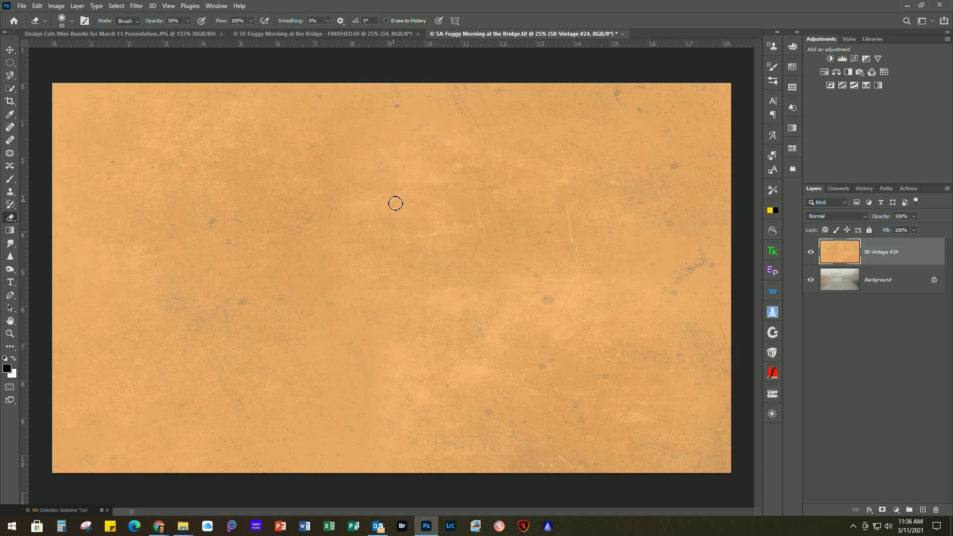
left_click(825, 217)
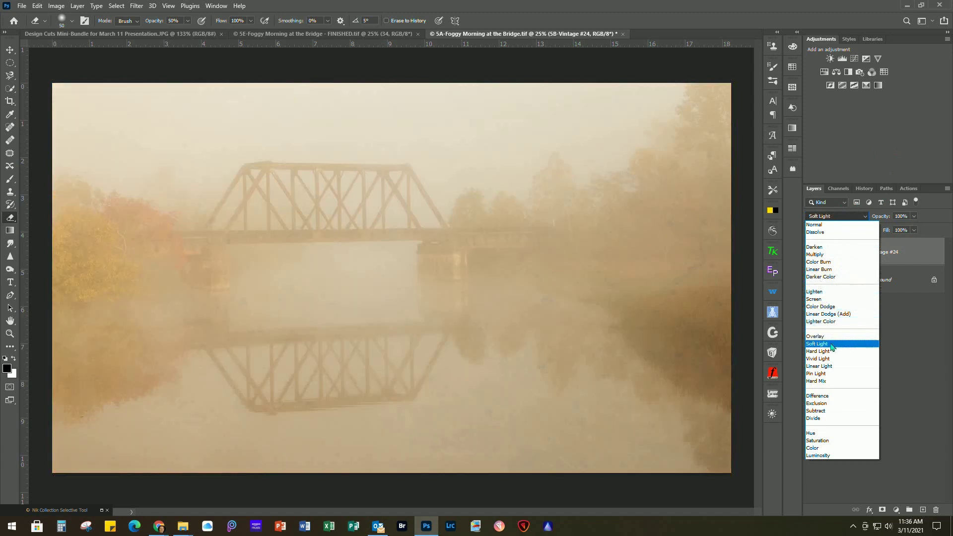
left_click(832, 345)
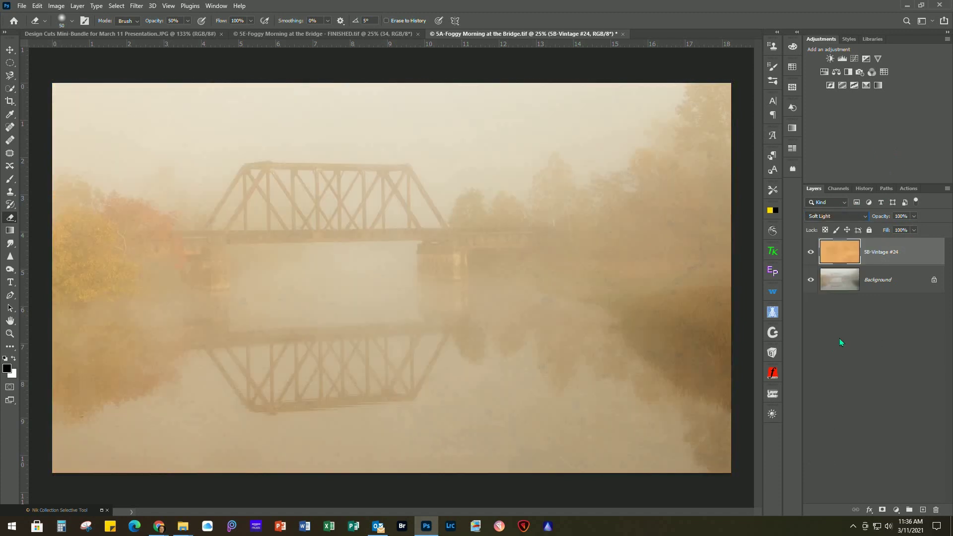
left_click(913, 216)
left_click_drag(916, 232, 908, 231)
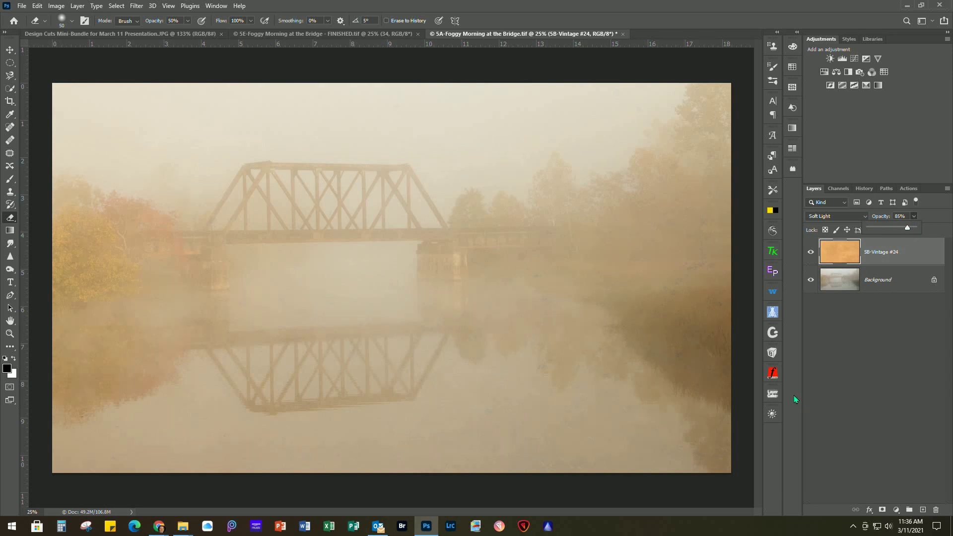
left_click(811, 254)
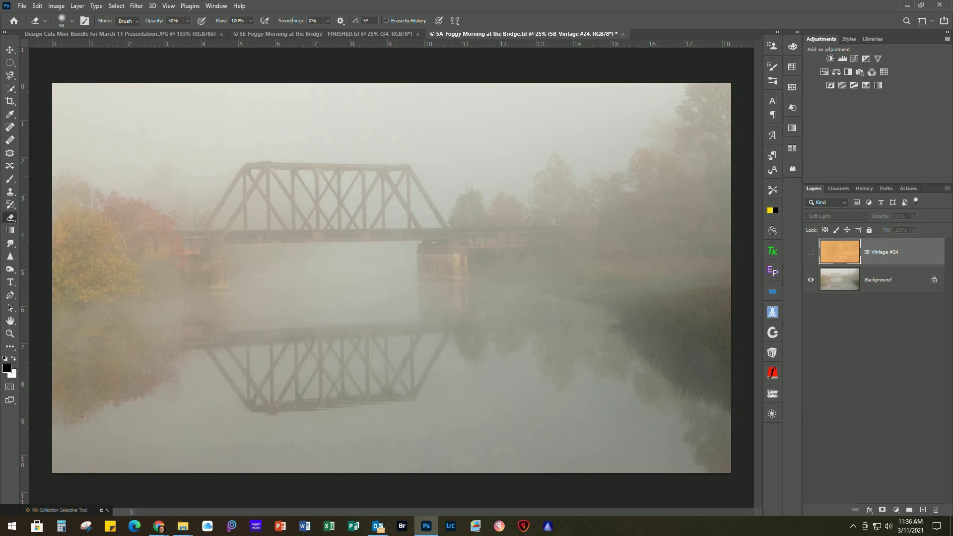
Align the placed 5C-Vintage #34 texture with the canvas's left edge, stretch it to 121.60% width to fill the canvas, and commit it
mouse_move(406, 268)
left_mouse_down()
mouse_move(442, 286)
mouse_move(464, 278)
mouse_move(407, 276)
left_mouse_up()
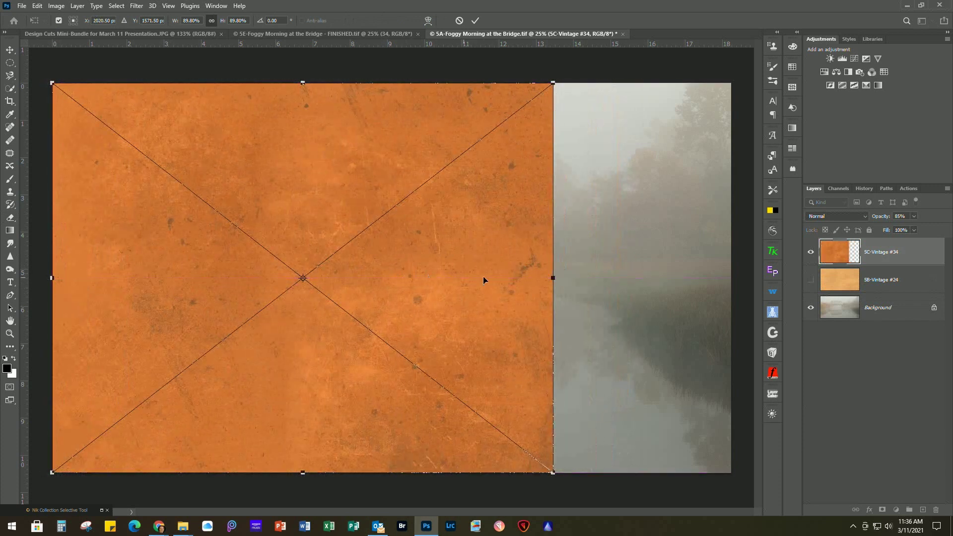
left_click_drag(550, 277, 729, 297)
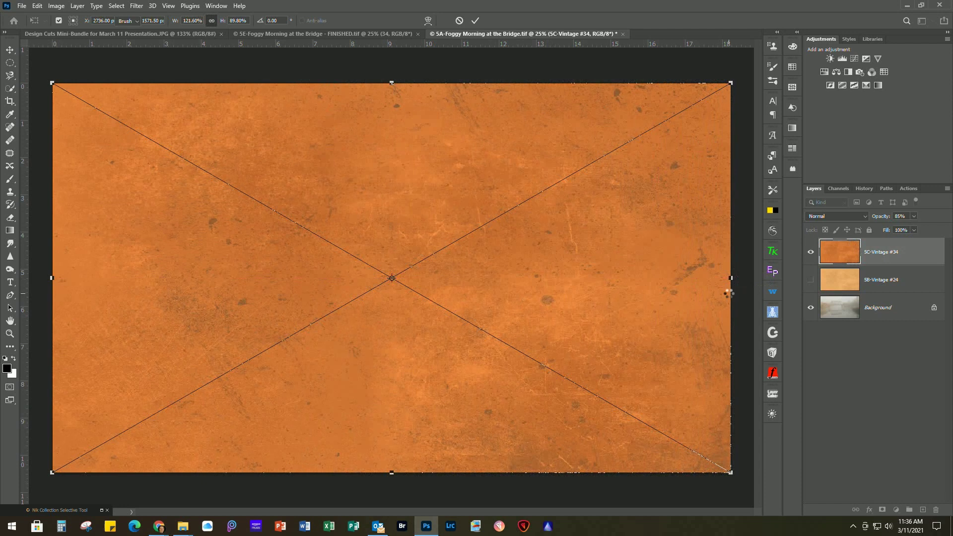
key("Return")
key("e")
Set the 5C-Vintage #34 layer to Soft Light blending at 57% opacity
left_click(836, 217)
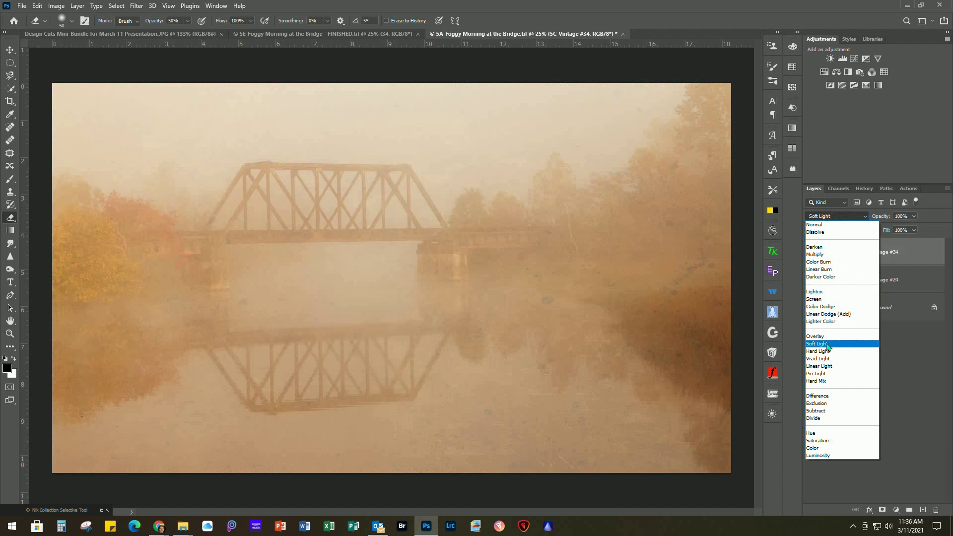
left_click(827, 344)
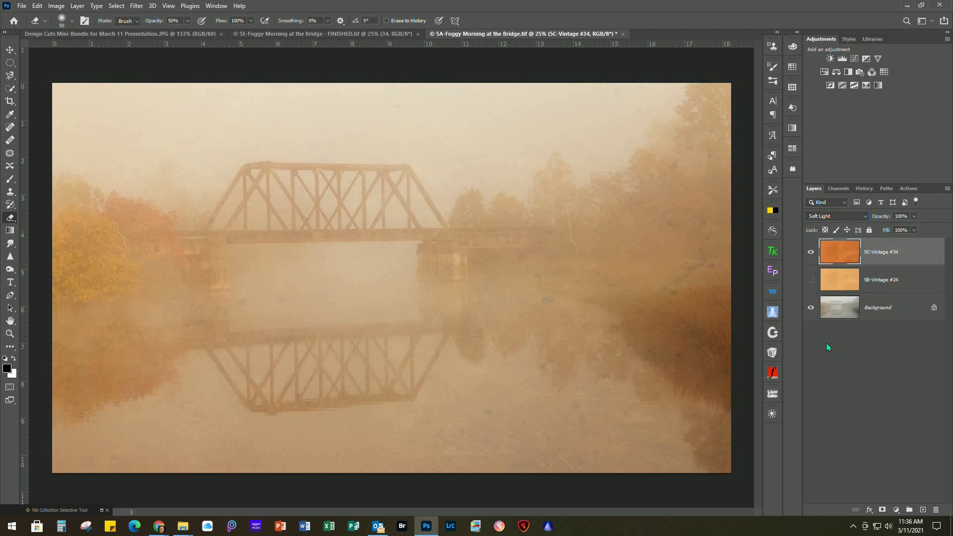
left_click(914, 216)
left_click_drag(911, 234, 894, 233)
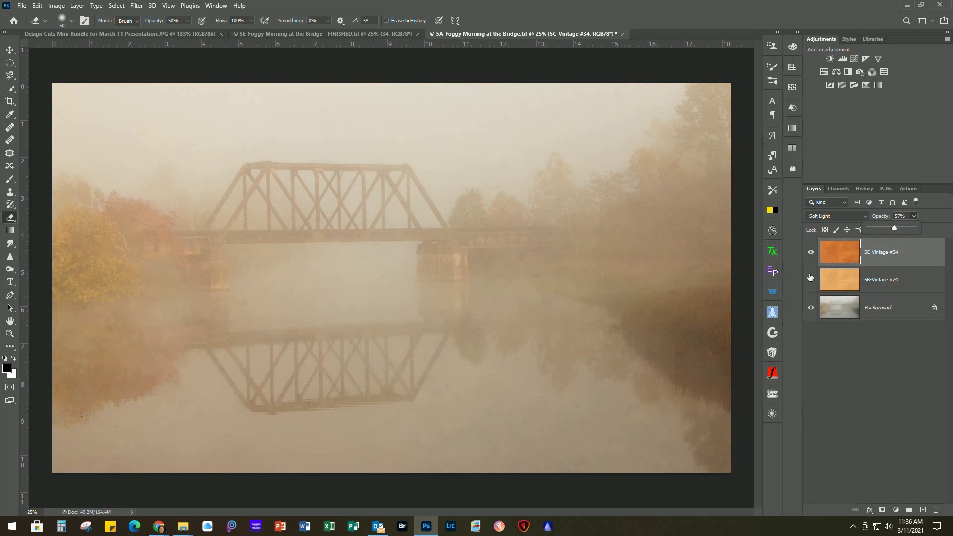
Compare the effects of the 5B-Vintage #24 and 5C-Vintage #34 textures on the bridge photo by showing them one at a time
left_click(811, 252)
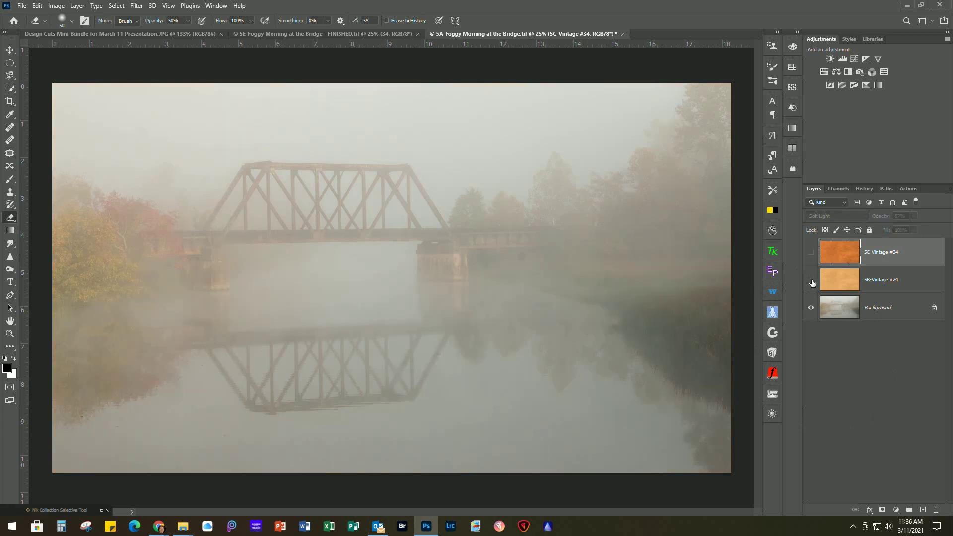
left_click(811, 281)
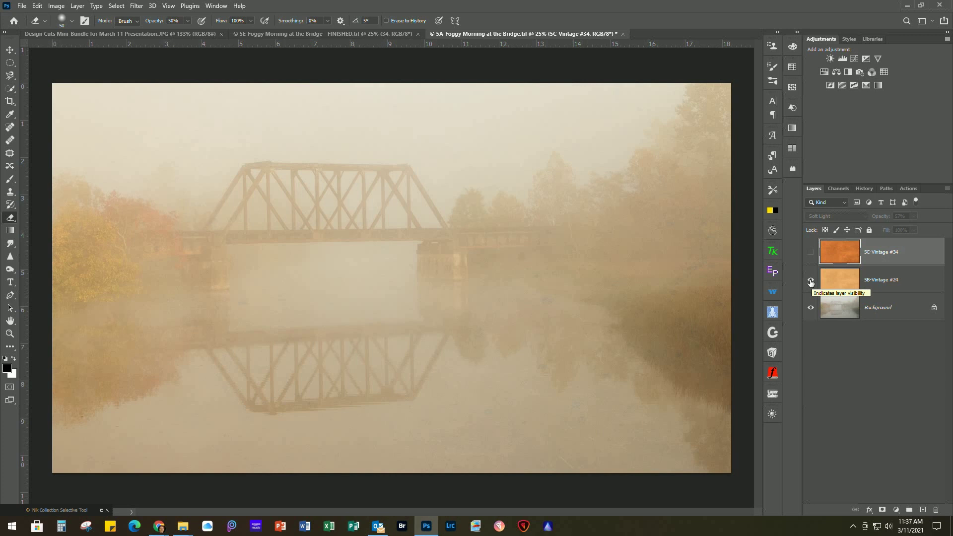
left_click(811, 281)
left_click(811, 252)
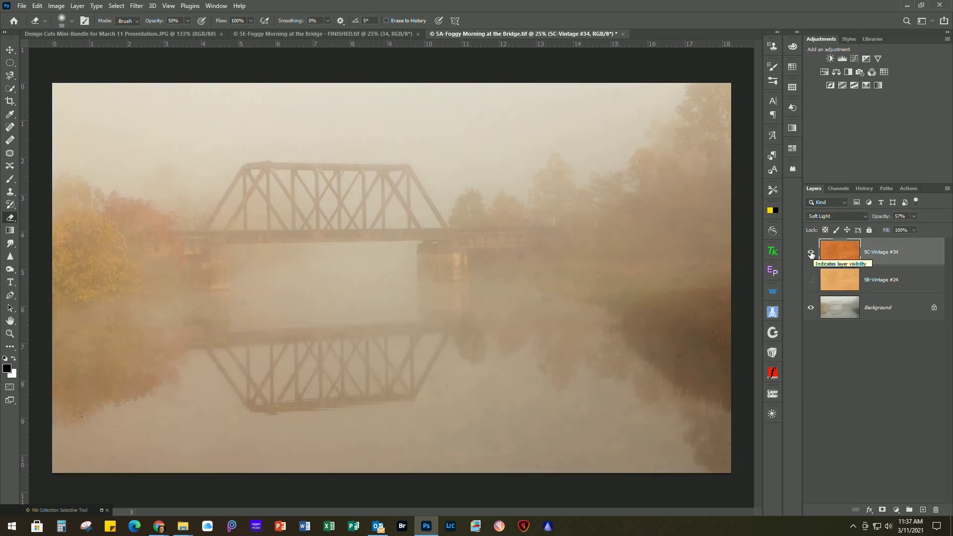
Hide the 5C-Vintage #34 layer, align the placed 5D-Vintage #23 texture with the canvas's left edge, and stretch it to 121.60% width to fill the canvas
left_click(811, 253)
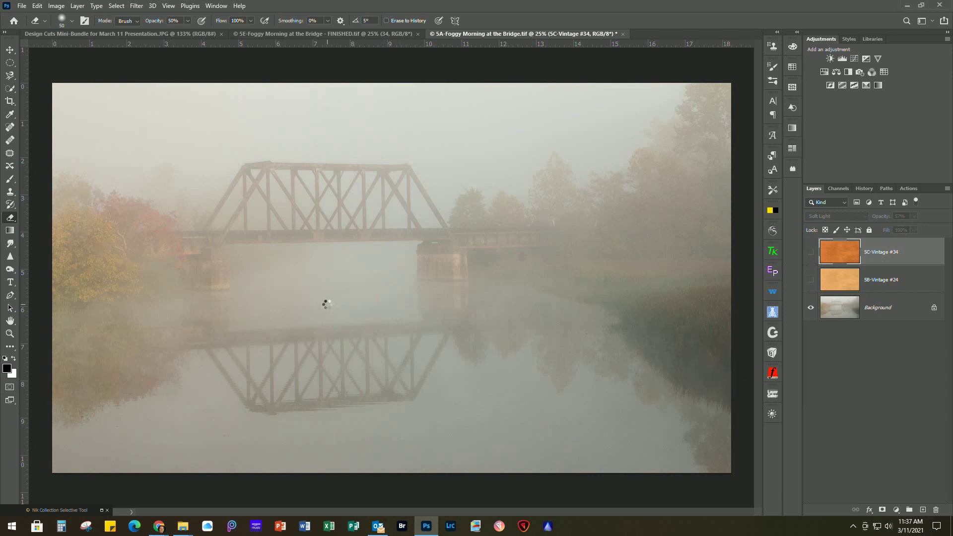
left_click_drag(466, 291, 430, 285)
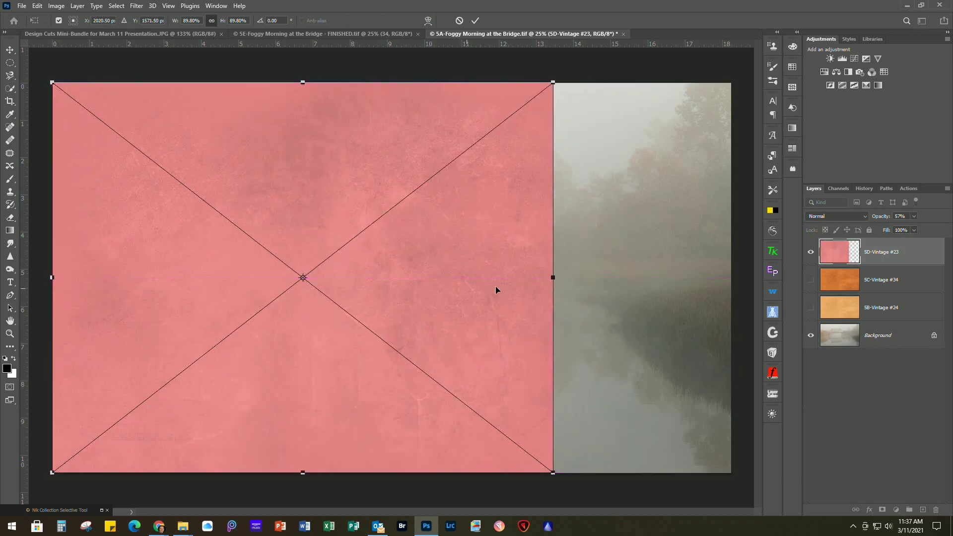
left_click_drag(554, 277, 725, 300)
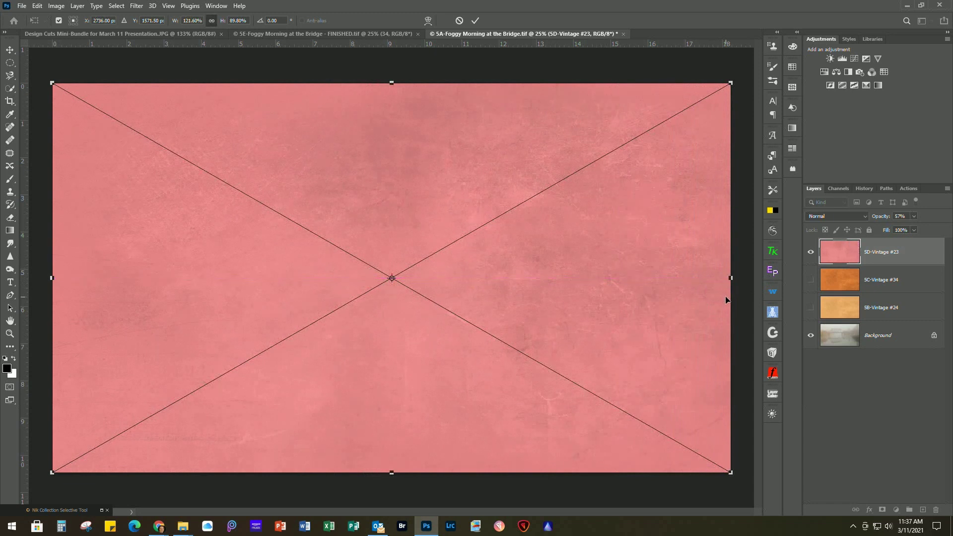
key("Return")
key("e")
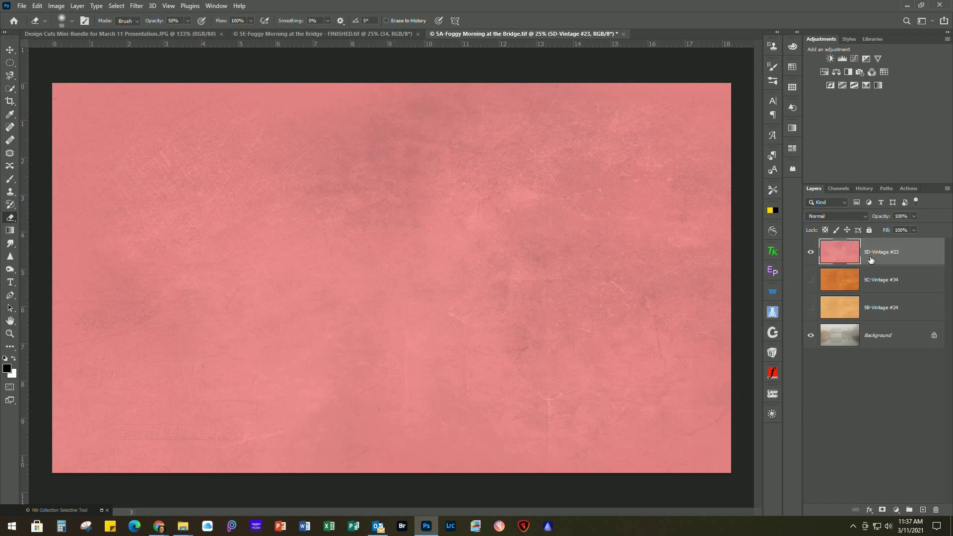
Set the 5D-Vintage #23 layer to Soft Light blending at about 78% opacity
left_click(837, 219)
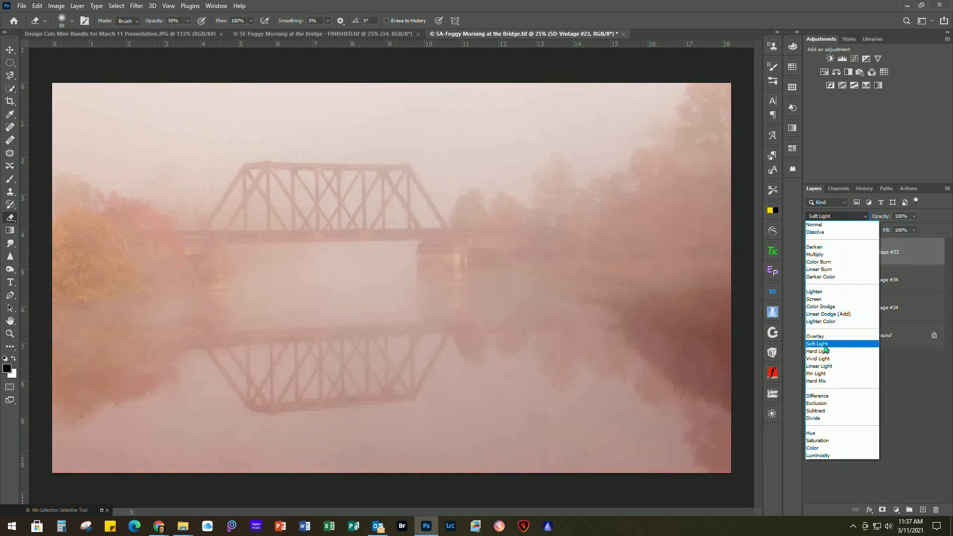
left_click(824, 346)
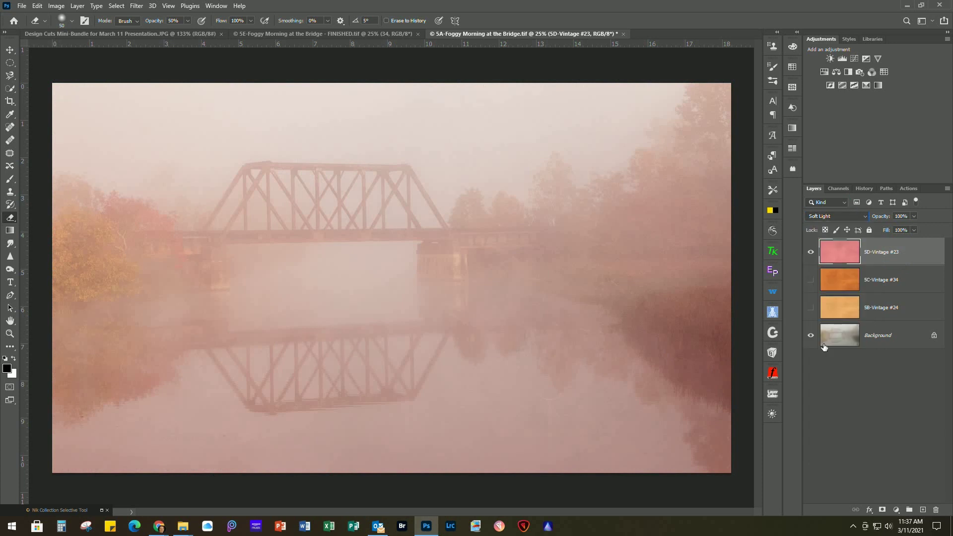
left_click(913, 216)
left_click_drag(915, 227, 904, 230)
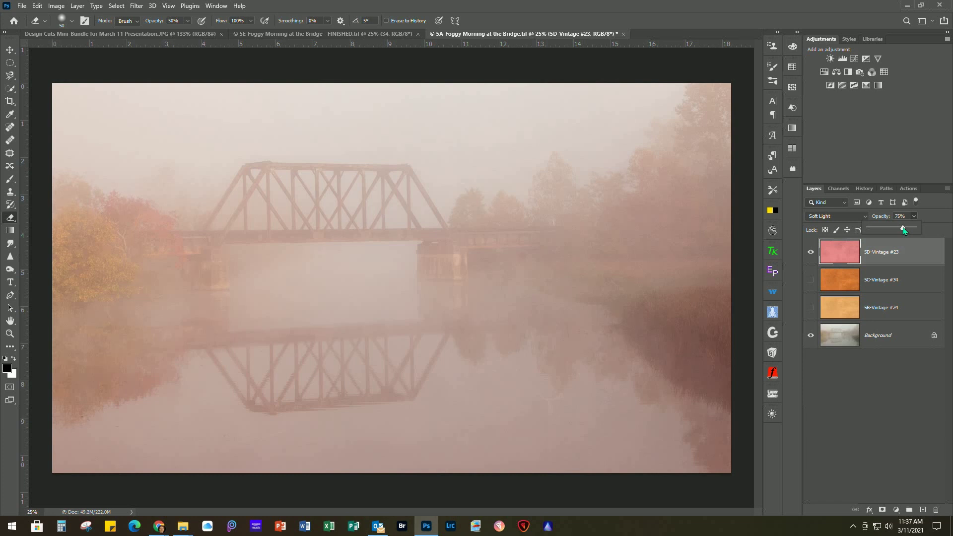
left_click_drag(903, 229, 905, 229)
Compare the effects of the three Vintage textures on the bridge photo by toggling the visibility of their layers
left_click(811, 252)
left_click(811, 280)
left_click(811, 307)
left_click(810, 280)
left_click(810, 252)
left_click(810, 252)
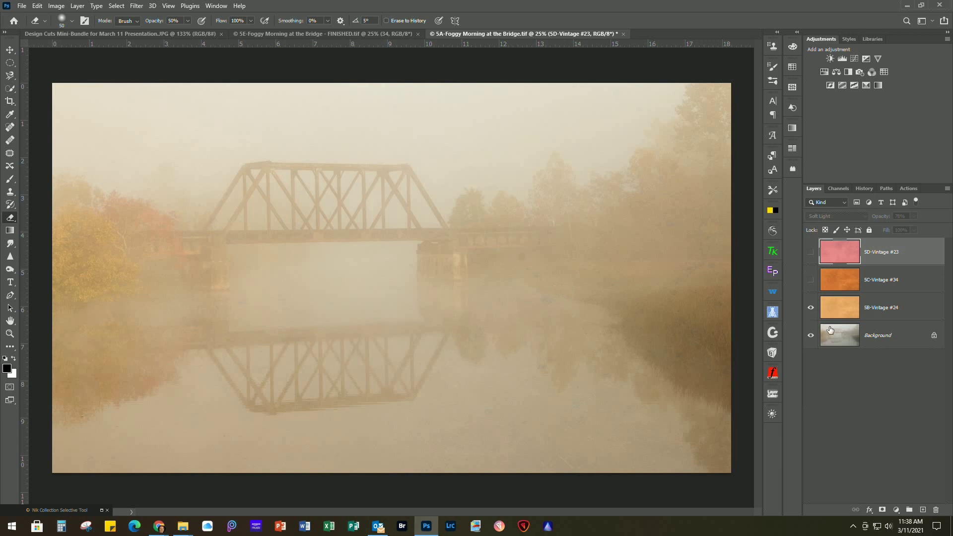
Close the foggy bridge document without saving its changes, and close the finished bridge document
left_click(624, 34)
left_click(474, 196)
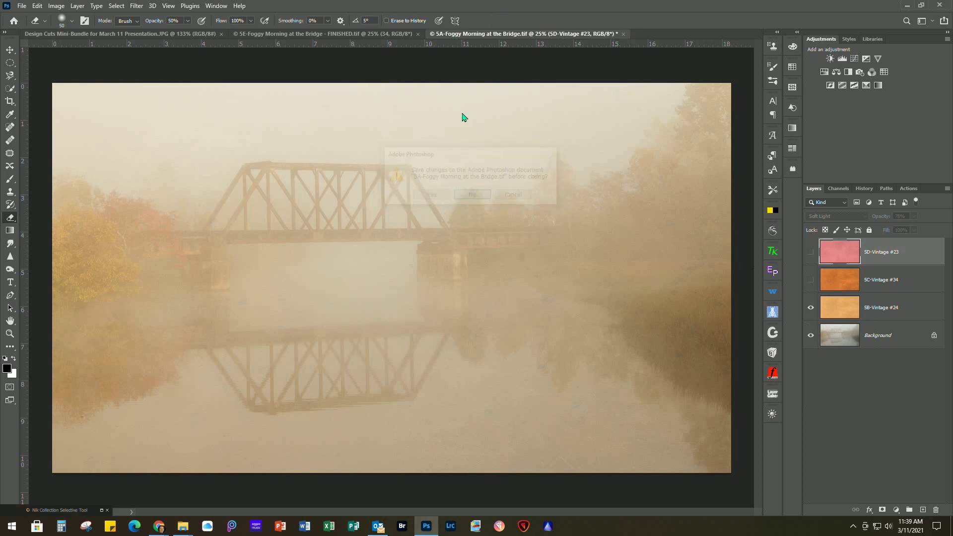
left_click(418, 34)
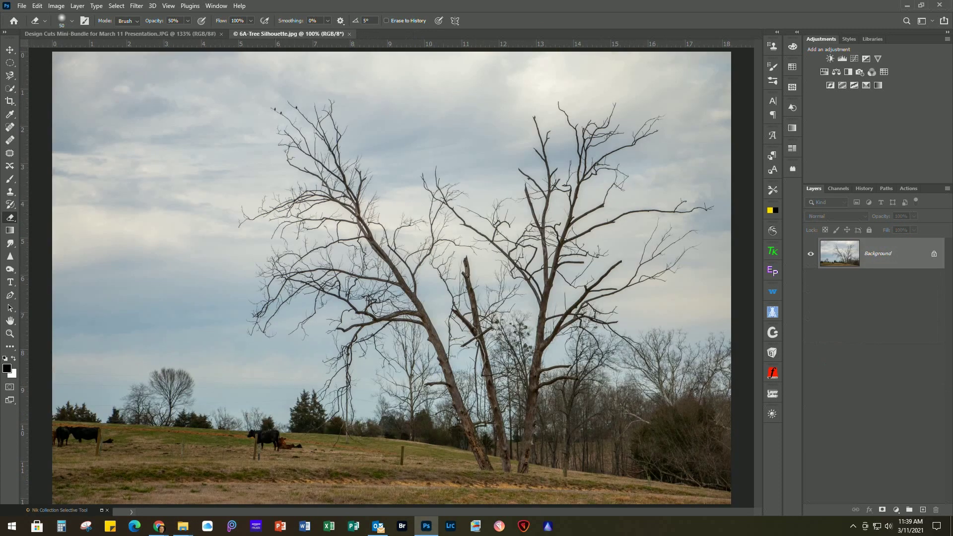
Place 6B-Texture-Impression-4 over the tree silhouette photo, rotate it 90° clockwise, and stretch it to cover the whole canvas
scroll(614, 344, "down", 1)
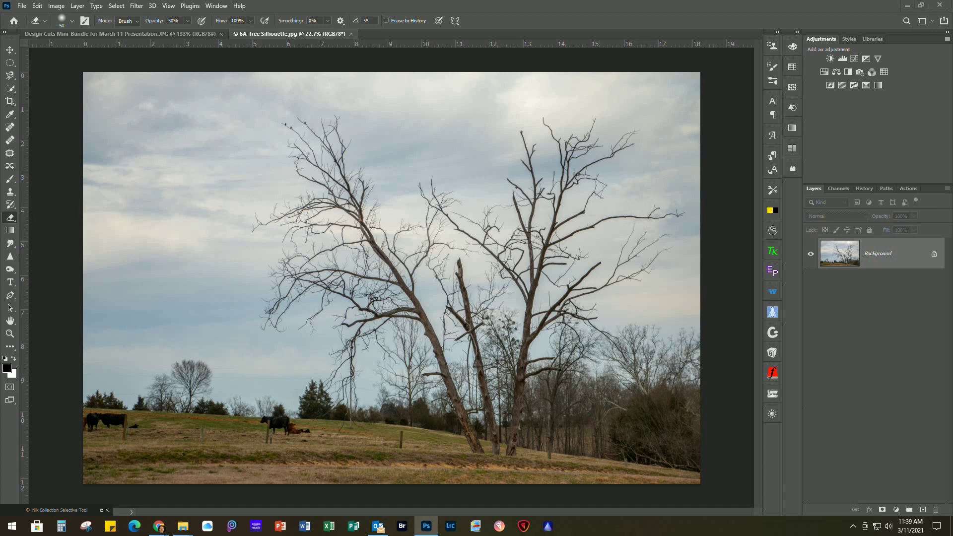
left_click_drag(952, 234, 480, 166)
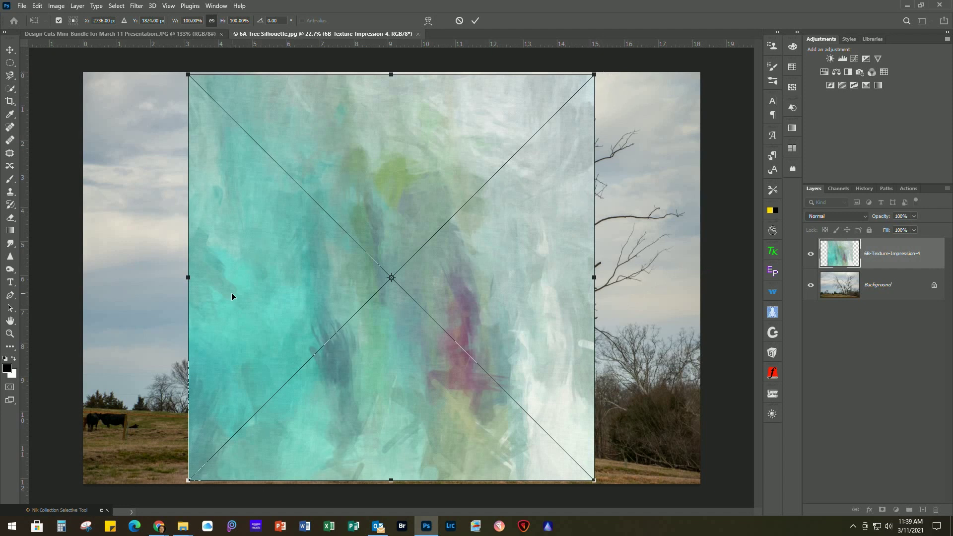
left_click_drag(600, 73, 653, 476)
left_click_drag(620, 502, 620, 500)
left_click(550, 369)
left_click_drag(550, 370, 449, 366)
key("Return")
key("e")
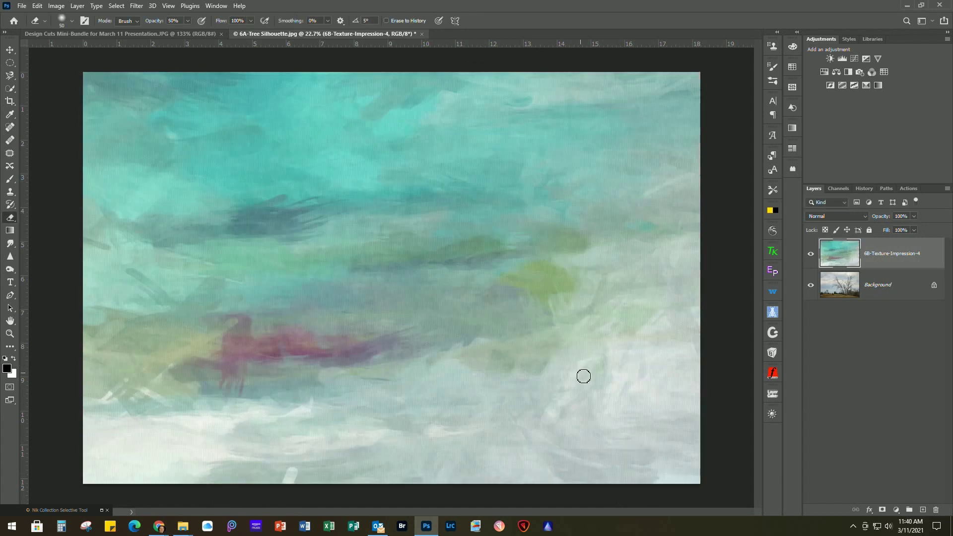
Set the 6B-Texture-Impression-4 layer's blending mode to Multiply
scroll(582, 376, "down", 2)
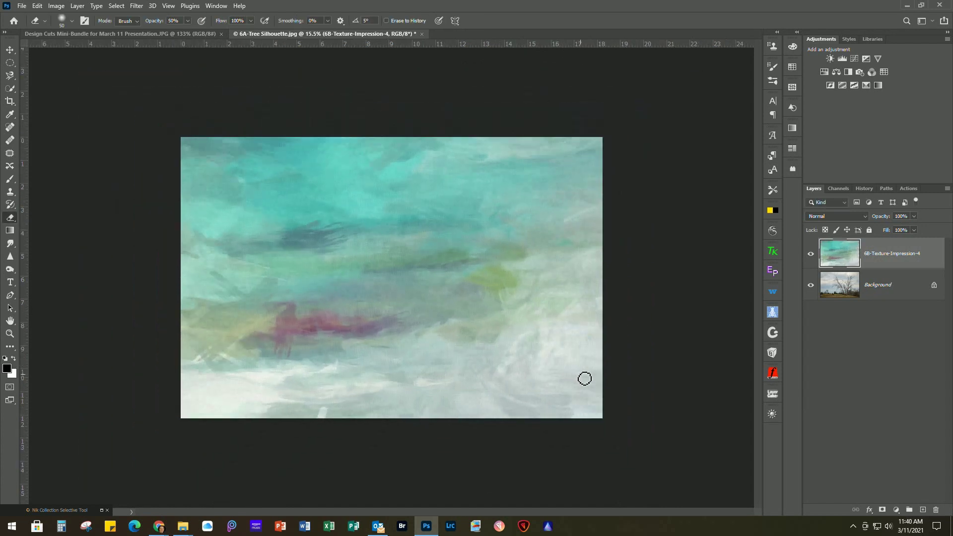
left_click(828, 216)
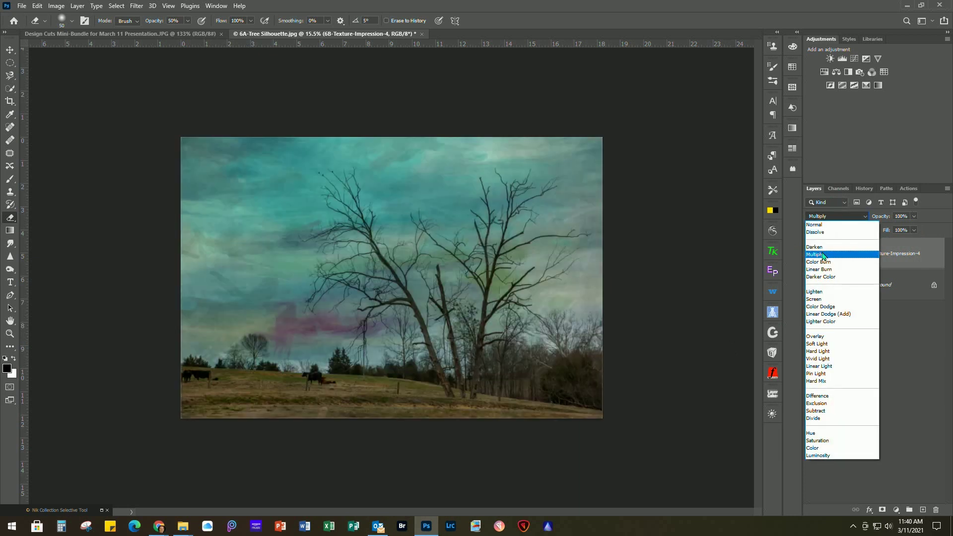
left_click(822, 255)
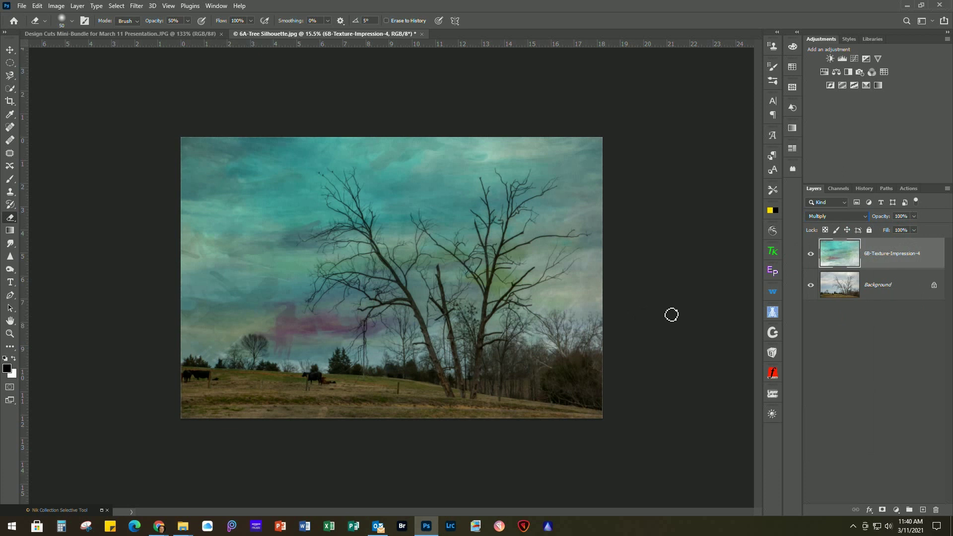
Stretch the 6B-Texture-Impression-4 layer downward past the canvas to 169.24% height, keeping its upper edge in place
left_click(888, 284)
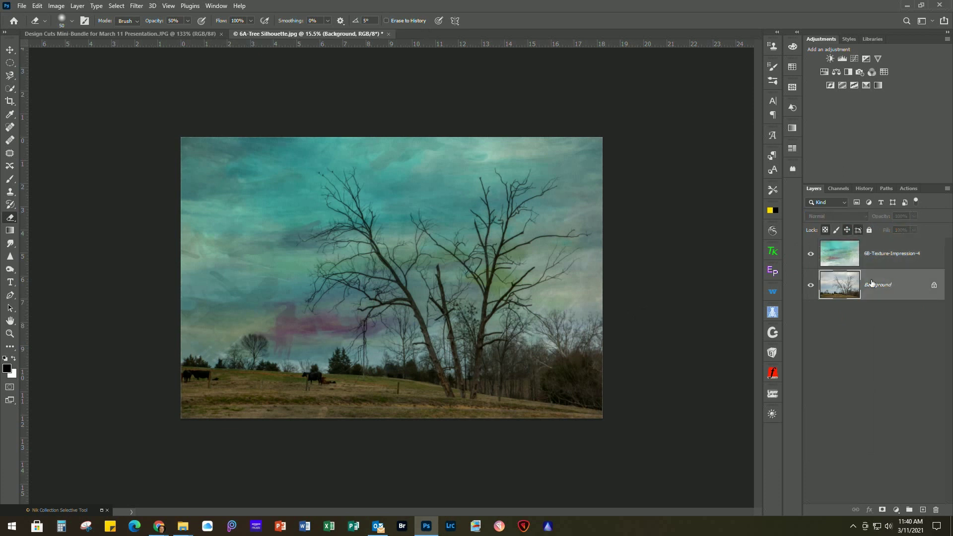
left_click(905, 259)
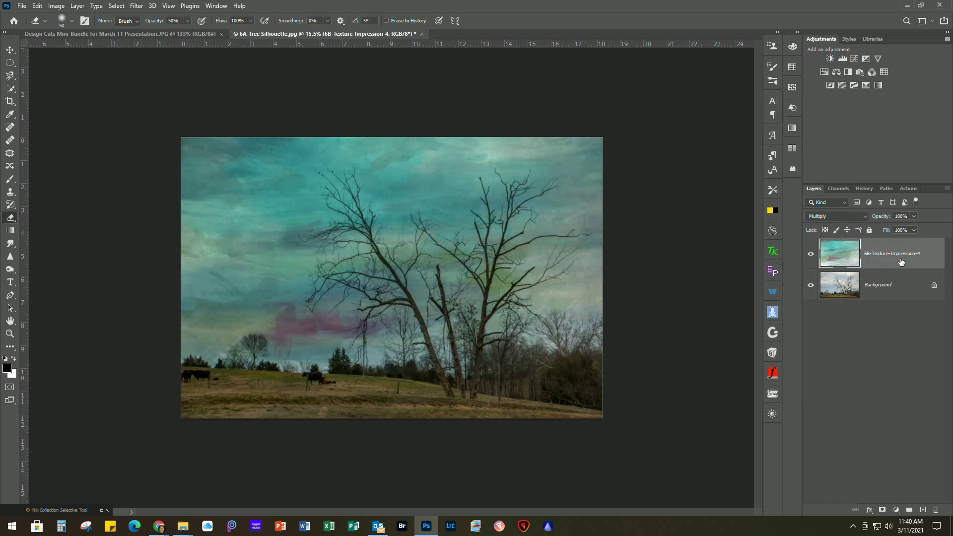
key("ctrl+t")
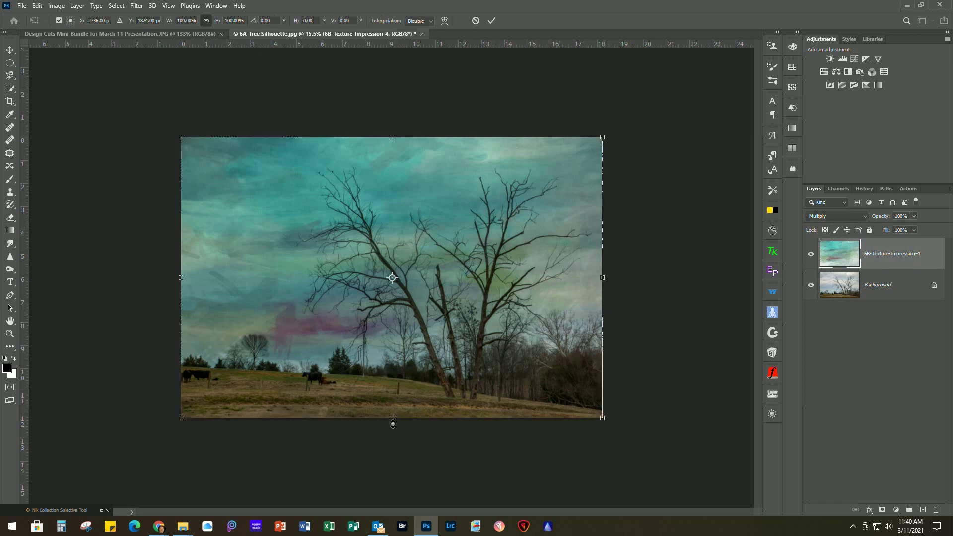
left_click_drag(392, 418, 382, 531)
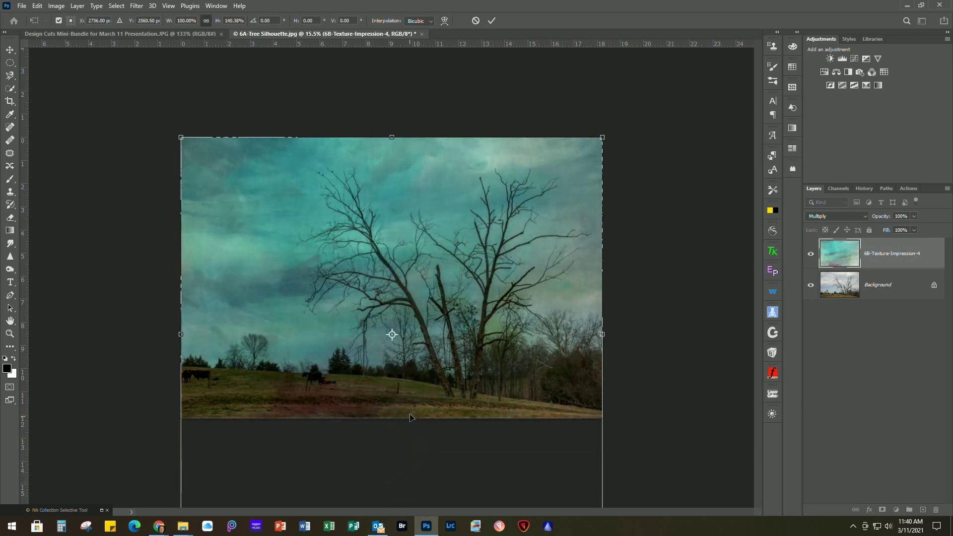
scroll(425, 375, "down", 1)
scroll(425, 374, "down", 2)
left_click_drag(391, 466, 391, 529)
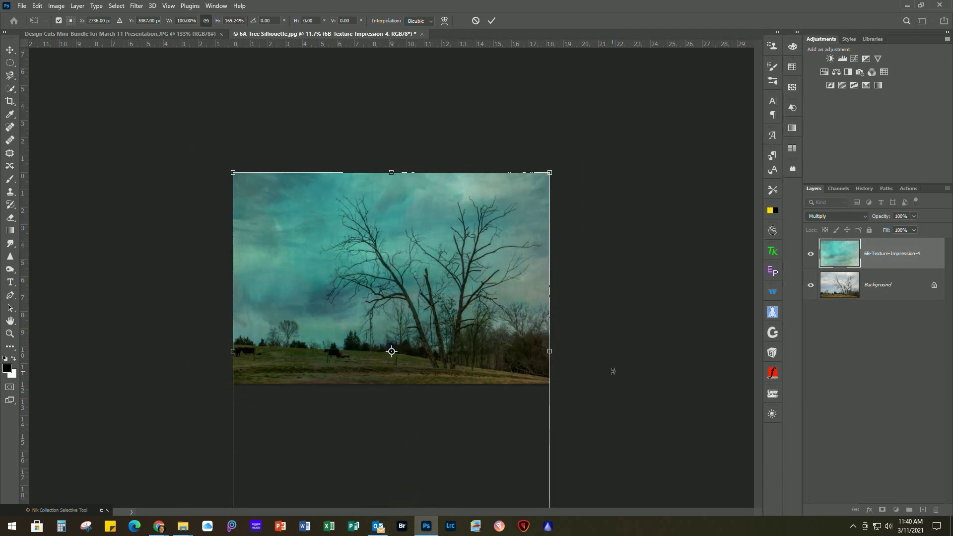
key("Return")
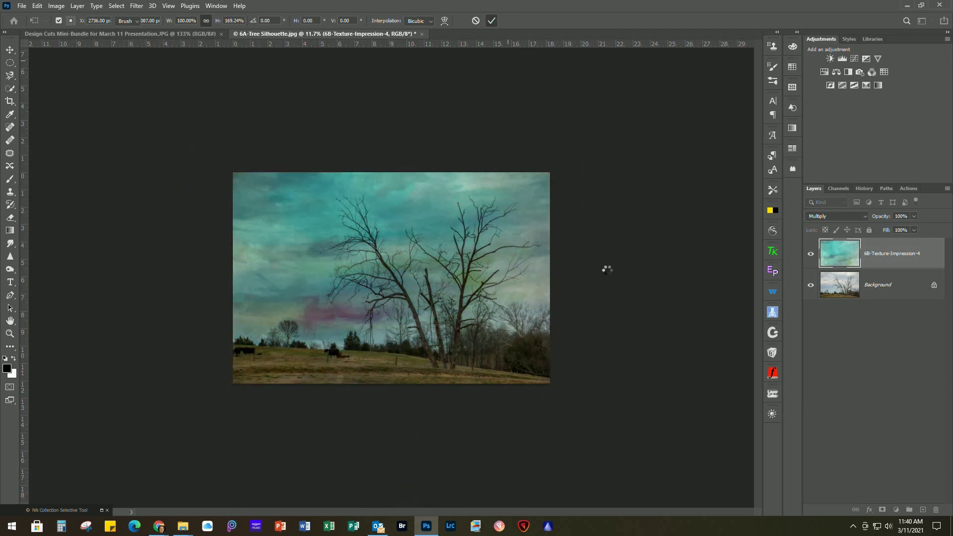
key("e")
scroll(610, 278, "up", 6)
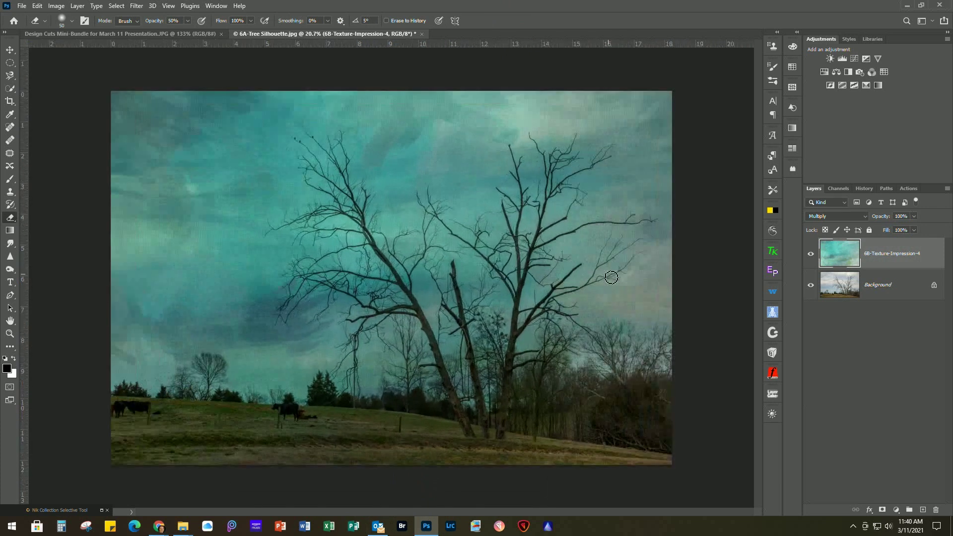
scroll(610, 277, "up", 1)
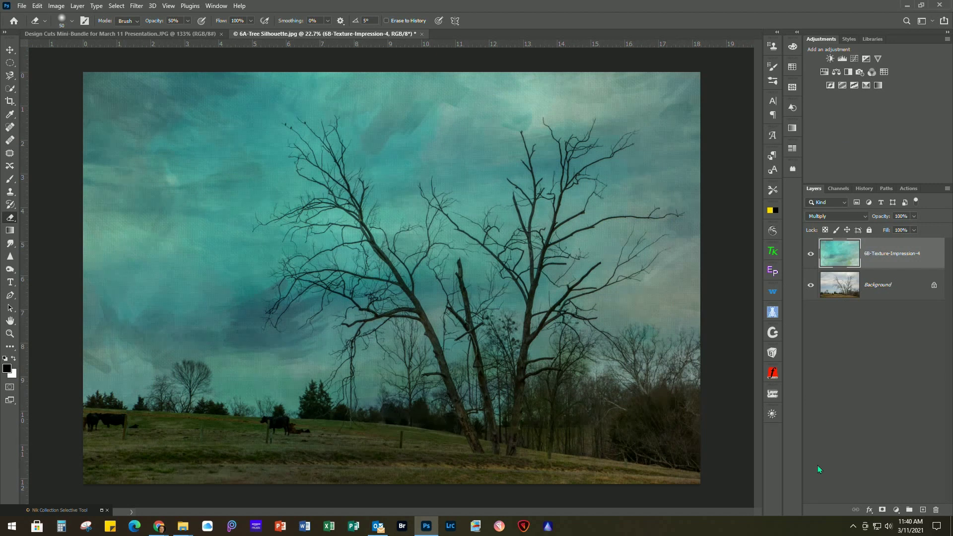
Add a white layer mask to the 6B-Texture-Impression-4 layer and set the Brush tool's opacity to 26%
left_click(882, 511)
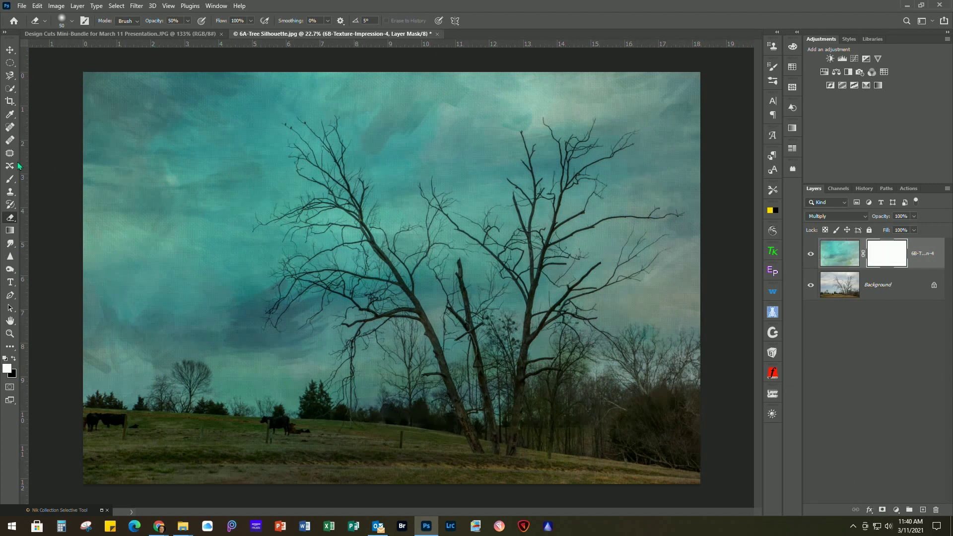
left_click(10, 179)
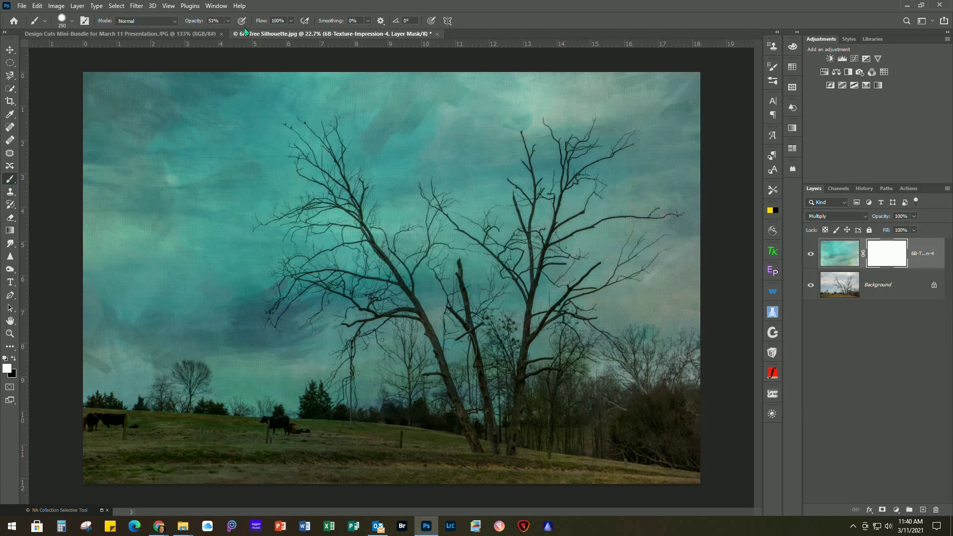
left_click(228, 21)
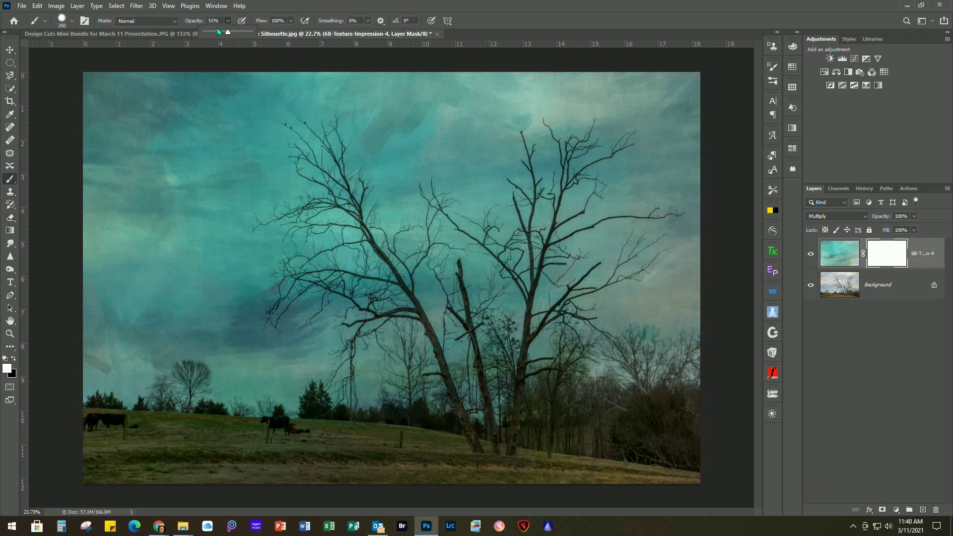
left_click_drag(214, 33, 216, 33)
Paint over the grassy field on the mask with a size 900 black brush to reduce the texture there
left_click(96, 358)
key("bracketright")
key("bracketright")
key("bracketright")
key("bracketright")
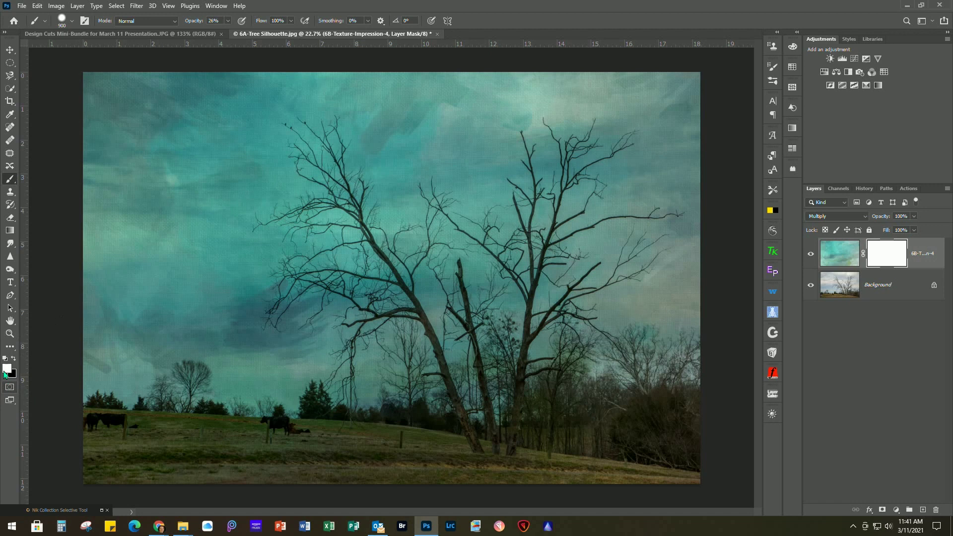
key("x")
mouse_move(71, 397)
left_mouse_down()
mouse_move(213, 427)
mouse_move(368, 423)
mouse_move(509, 451)
mouse_move(574, 453)
left_mouse_up()
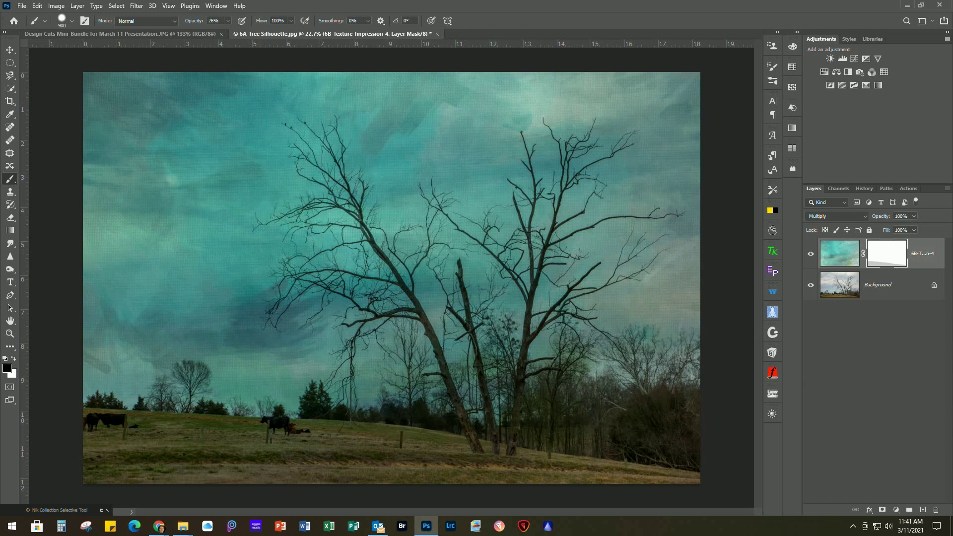
Place texture 37 above the other layers, align it with the canvas's upper-left corner, and stretch it to fill the canvas
key("alt+Tab")
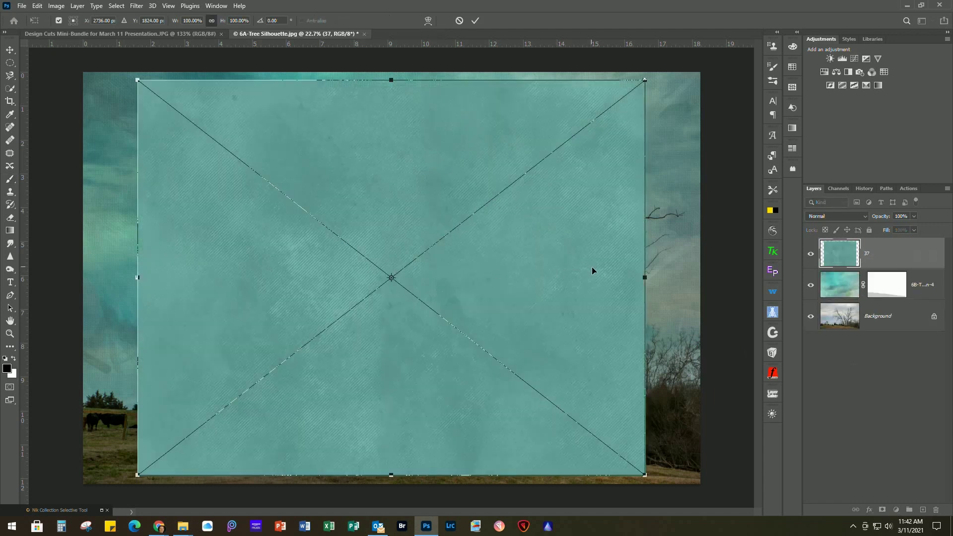
left_click_drag(592, 270, 537, 263)
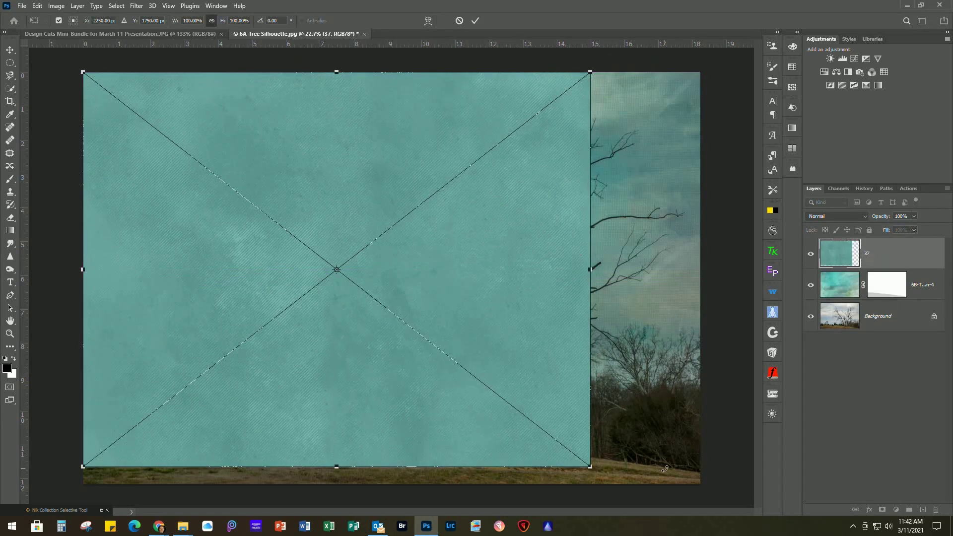
left_click_drag(590, 467, 702, 483)
key("Return")
key("b")
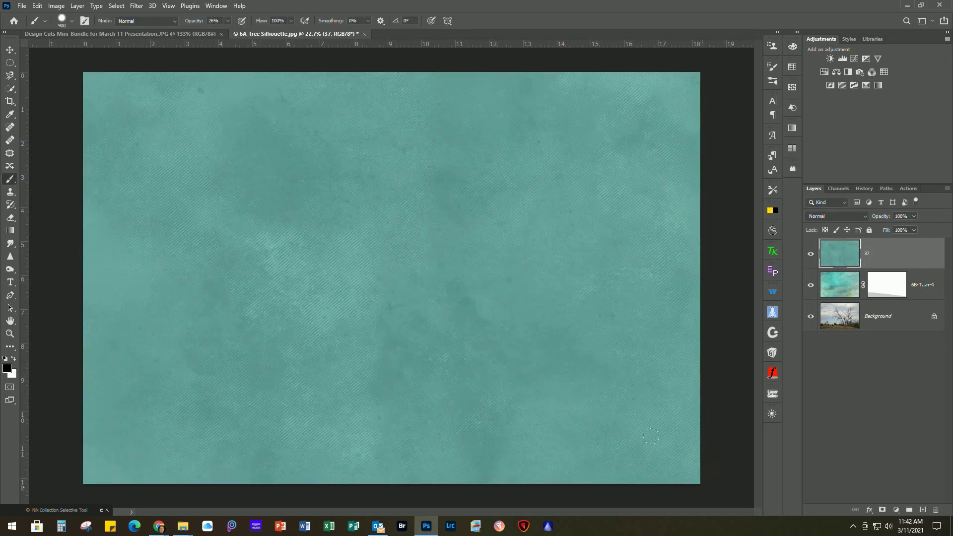
Set the texture 37 layer to Soft Light blending at 25% opacity
left_click(837, 219)
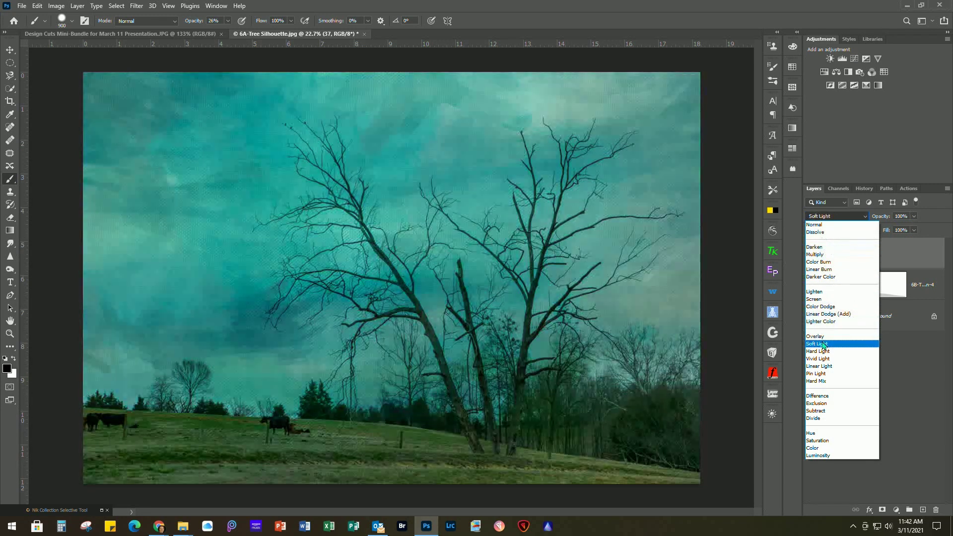
left_click(823, 345)
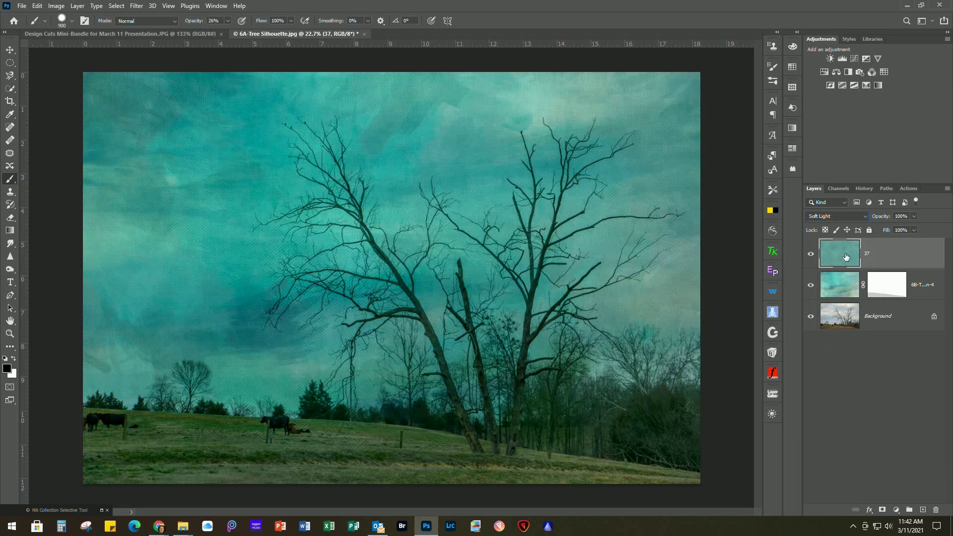
left_click(915, 217)
left_click_drag(915, 231, 881, 231)
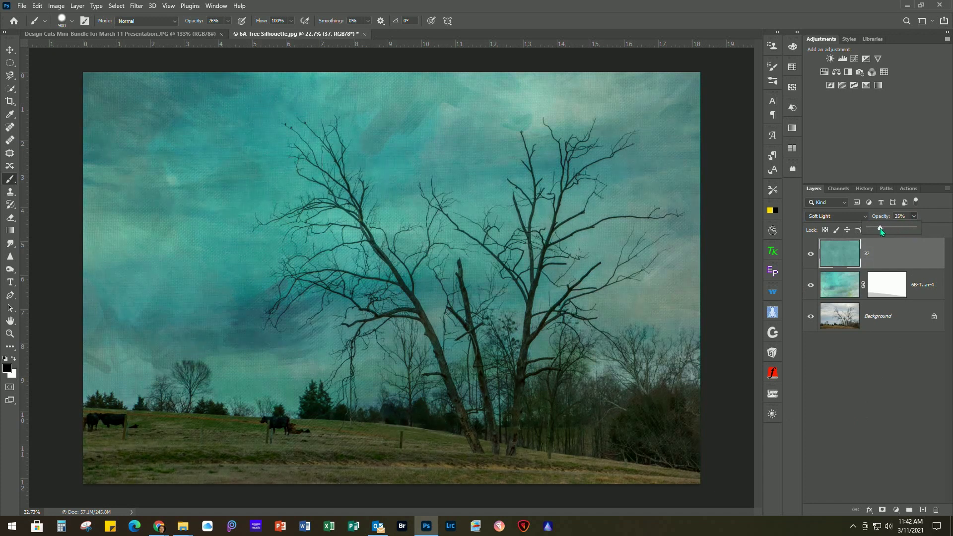
Set the texture 37 layer's opacity to 57% and compare the image with that layer hidden and shown
left_click(811, 254)
left_click(811, 255)
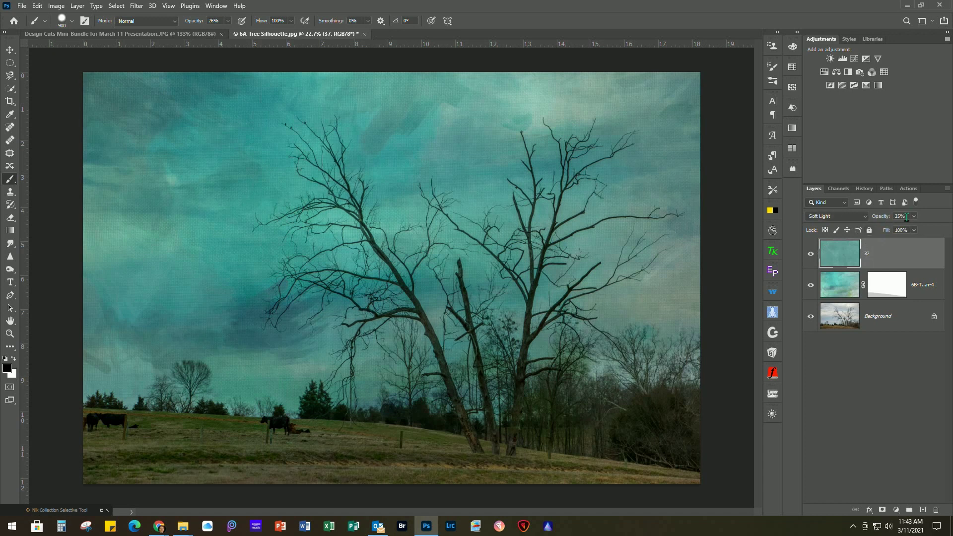
left_click(913, 216)
left_click_drag(912, 228, 928, 232)
left_click(811, 254)
left_click(811, 254)
Try texture 04 as a top overlay stretched to the full canvas width, and delete its layer
key("alt+Tab")
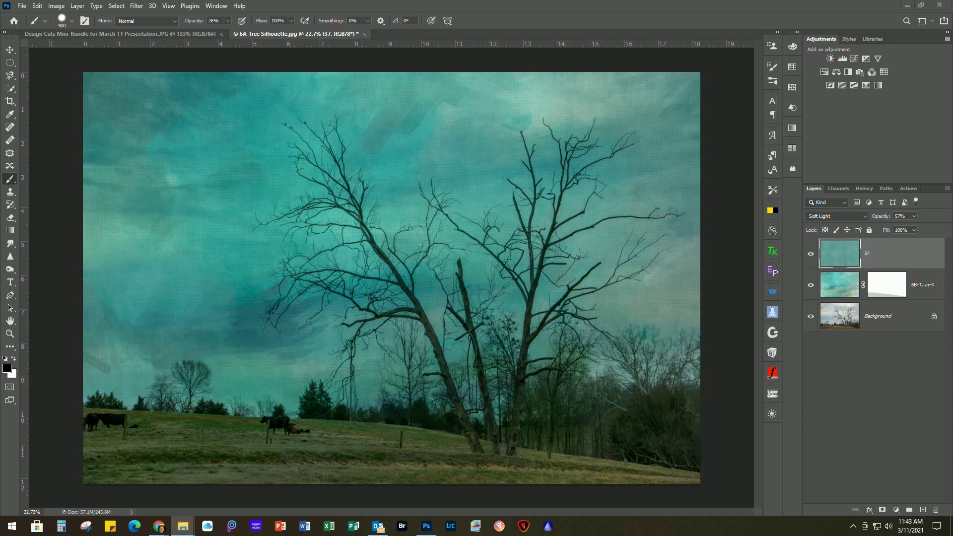
left_click(327, 193)
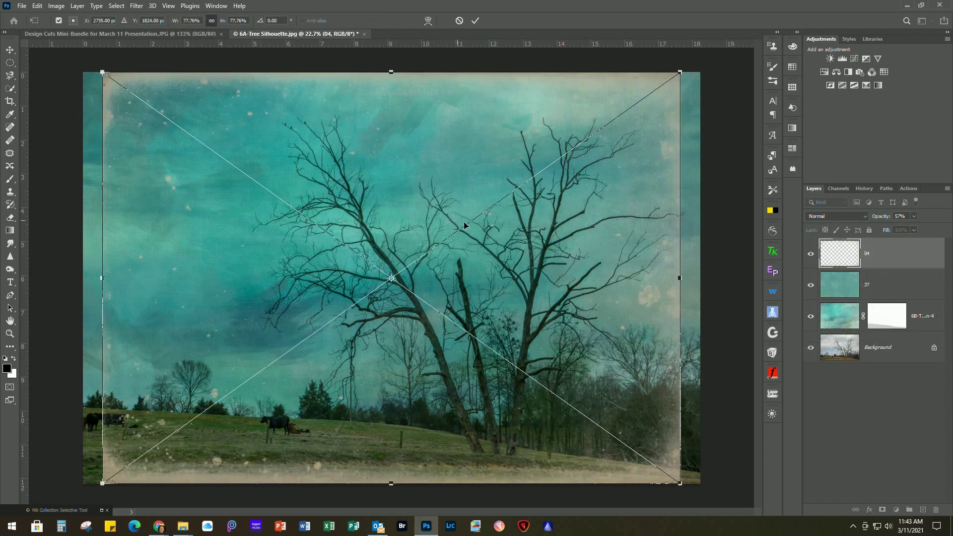
mouse_move(555, 252)
left_mouse_down()
mouse_move(587, 258)
mouse_move(571, 257)
left_mouse_up()
left_click_drag(121, 279, 75, 280)
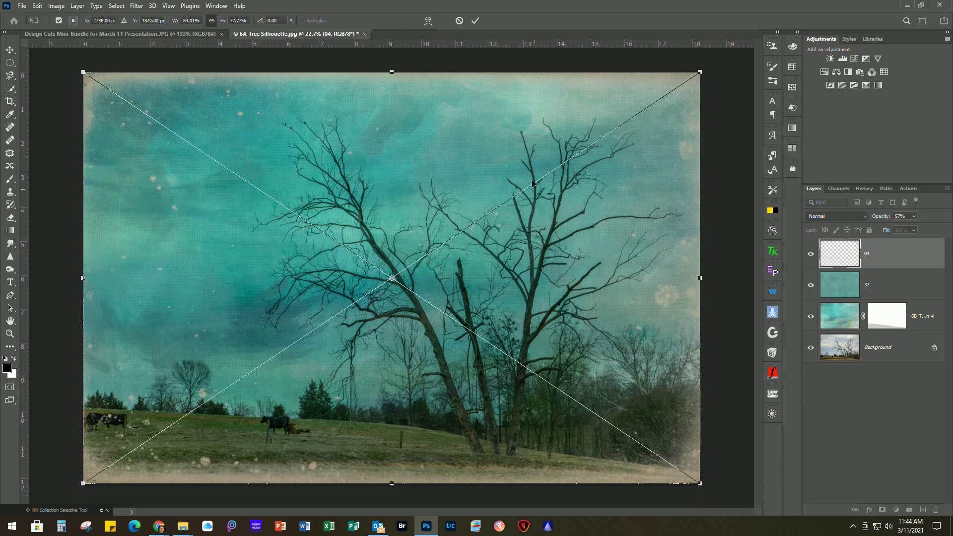
left_click(475, 19)
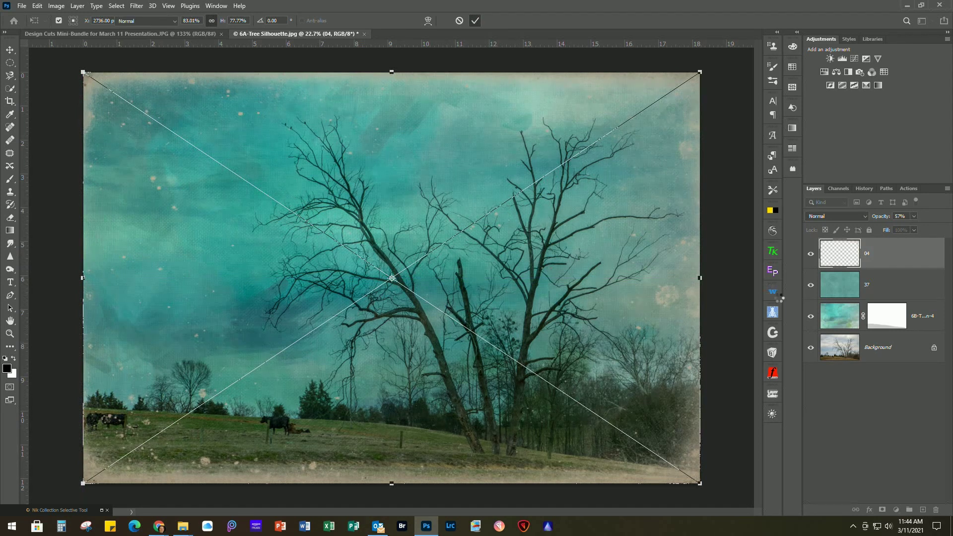
key("b")
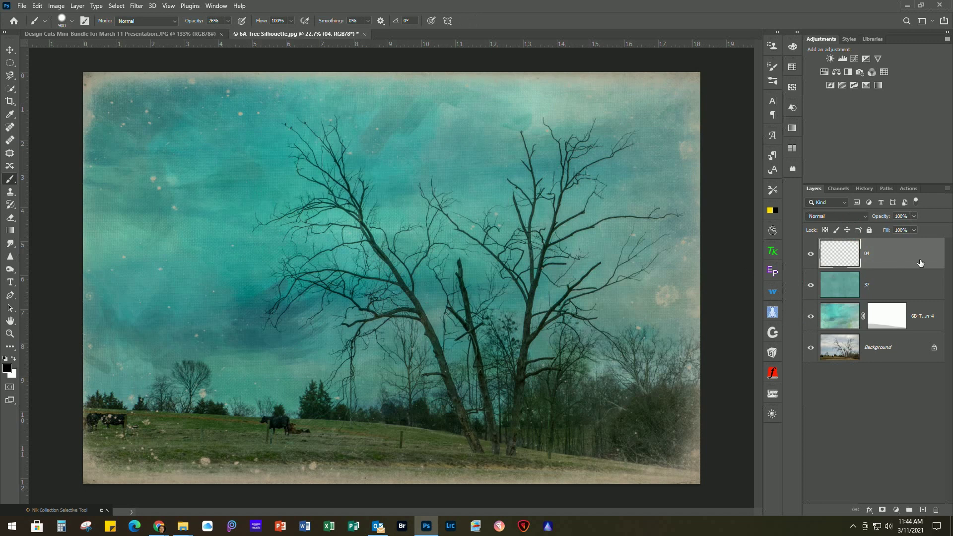
left_click_drag(929, 255, 935, 509)
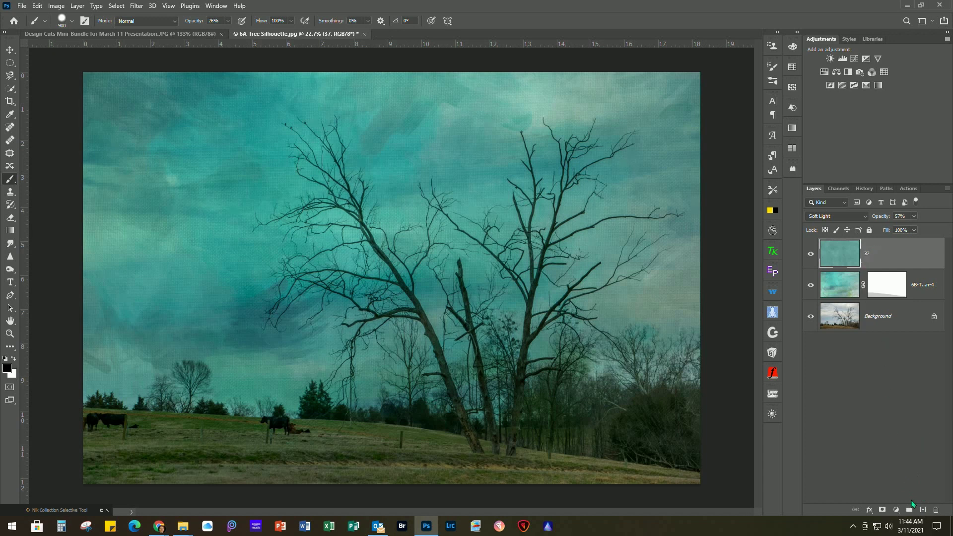
Add a blank layer above texture 37 and choose the Foxing 04 brush
left_click(922, 510)
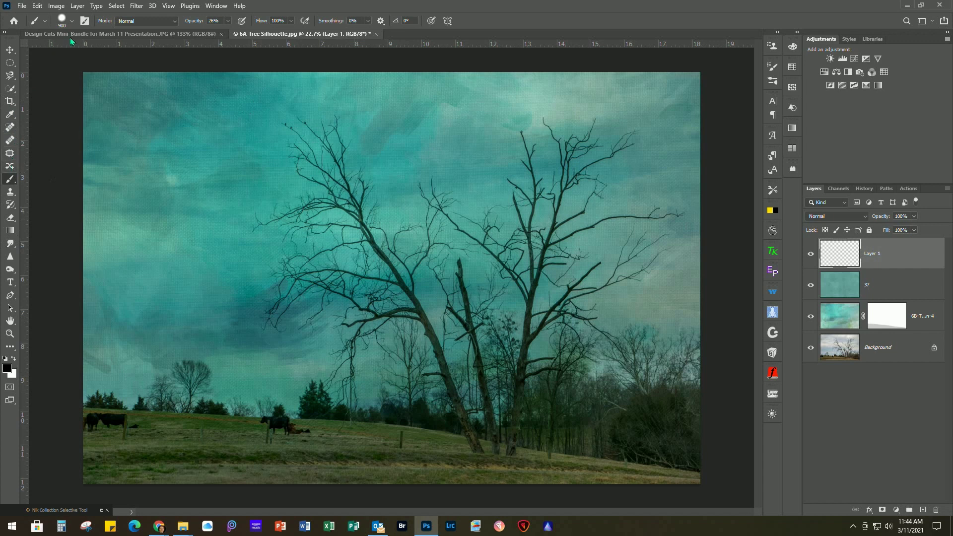
left_click(72, 20)
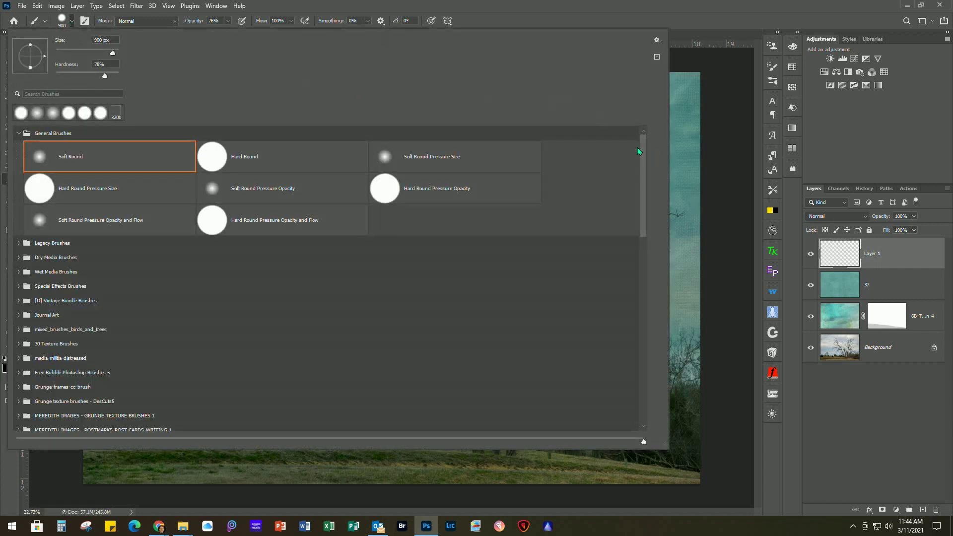
left_click_drag(643, 154, 636, 370)
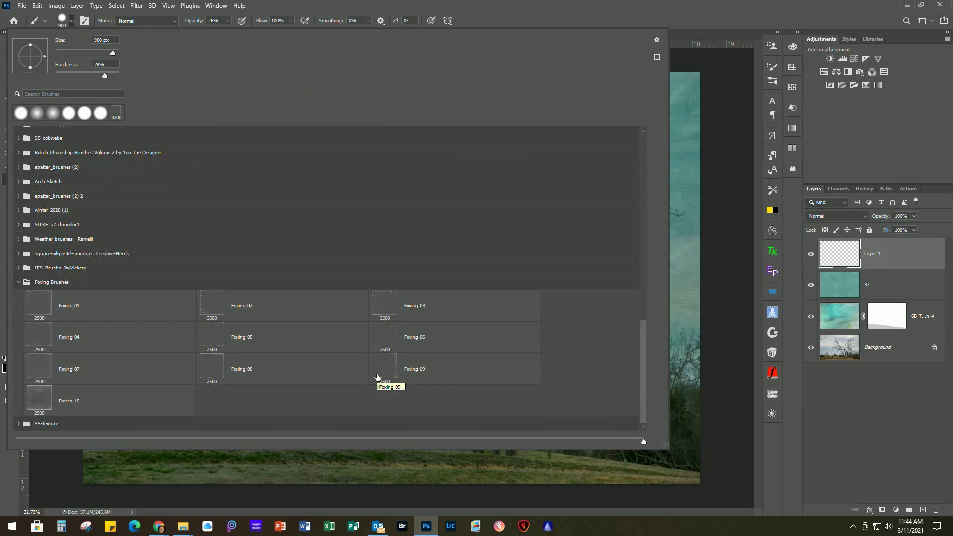
double_click(95, 340)
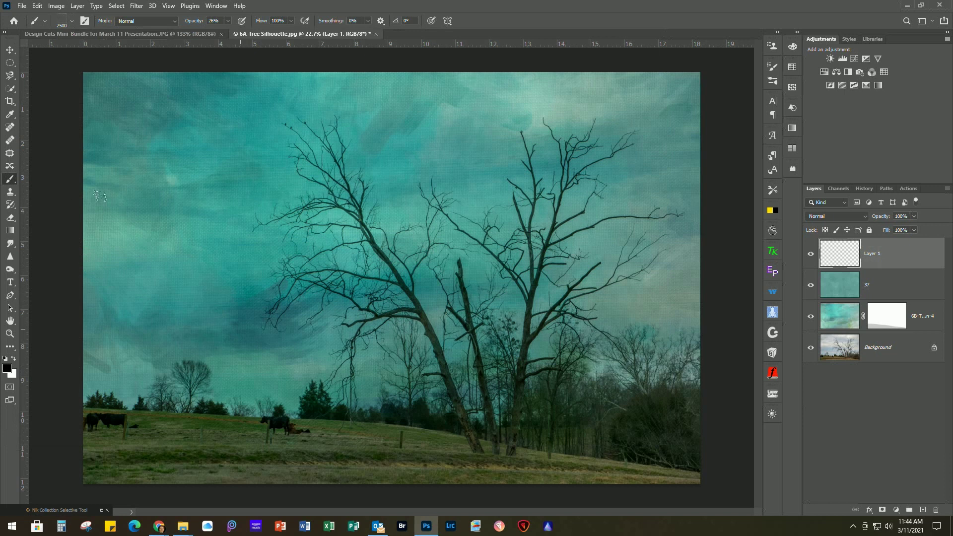
Set the foreground colour to dark brown #40361f and return to the Brush tool
left_click(6, 368)
left_click_drag(723, 342, 722, 325)
left_click(640, 308)
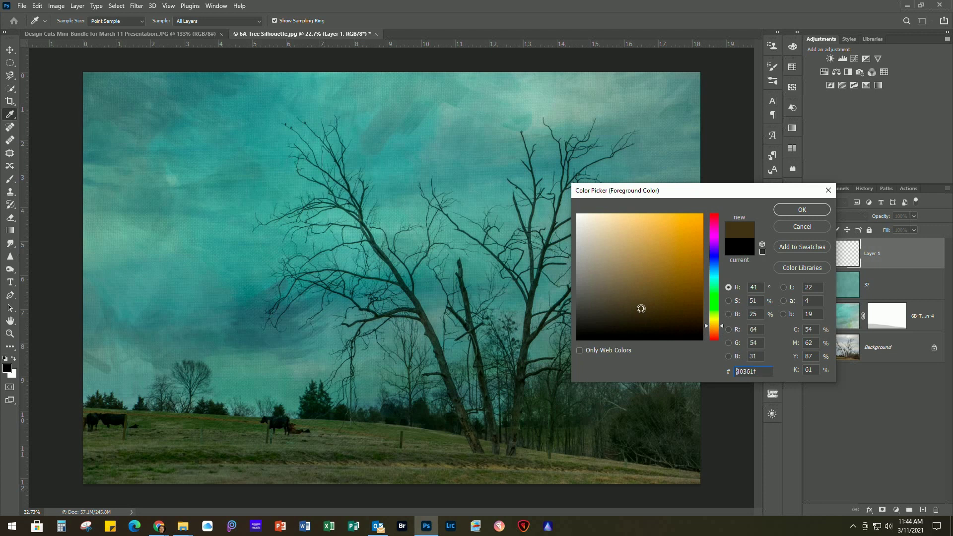
left_click(794, 211)
key("b")
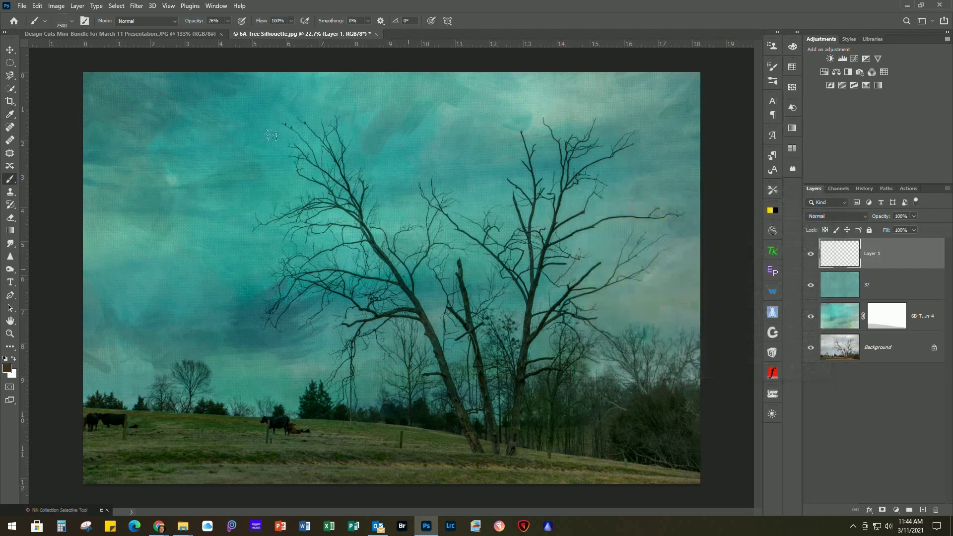
Stamp the foxing brush once at the canvas's upper-left corner with size 3600 and 100% opacity
key("bracketright")
key("bracketright")
key("bracketright")
key("bracketright")
key("bracketright")
key("bracketright")
key("bracketright")
key("bracketright")
key("bracketright")
key("bracketright")
key("bracketright")
left_click(229, 22)
left_click_drag(226, 34, 271, 41)
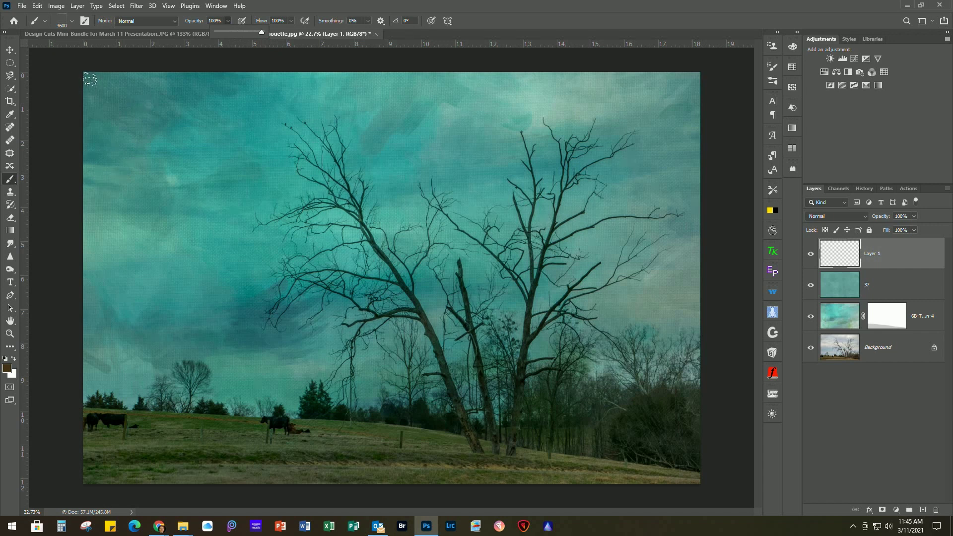
left_click(90, 79)
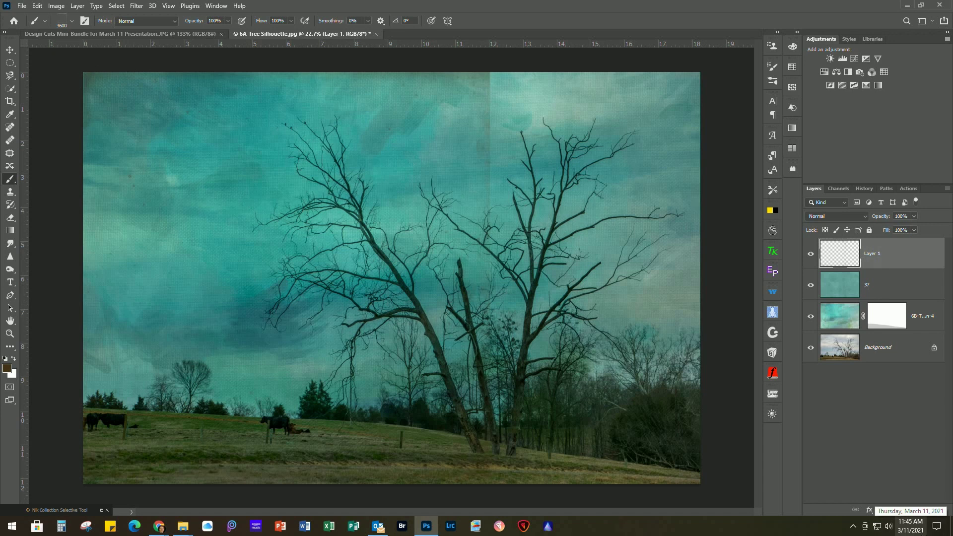
Transform the stamped foxing layer so that it stretches across the entire canvas
key("ctrl+t")
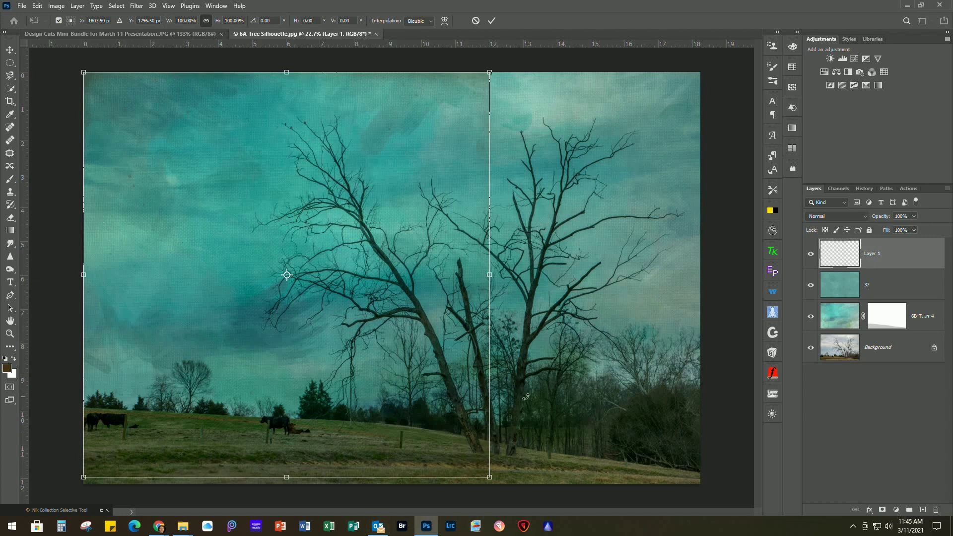
left_click_drag(488, 476, 699, 483)
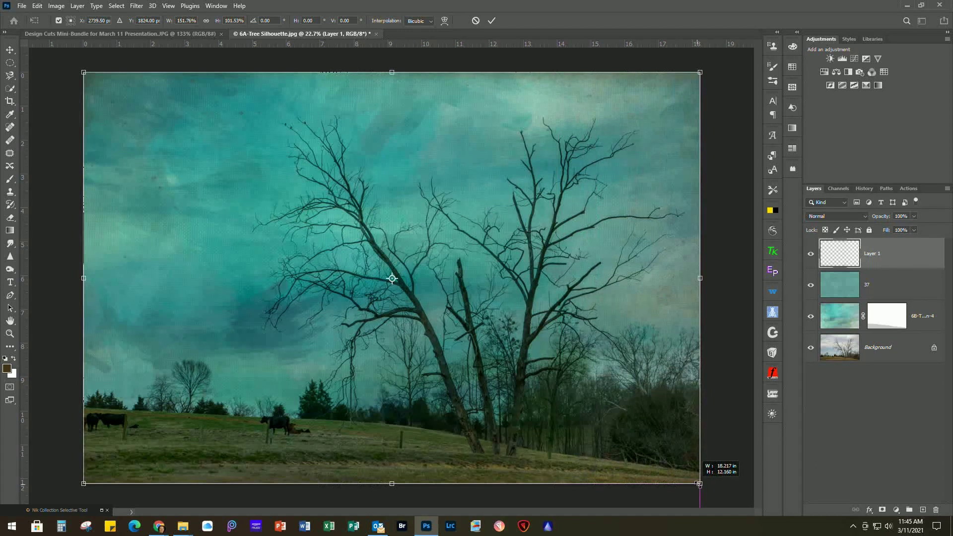
left_click(491, 20)
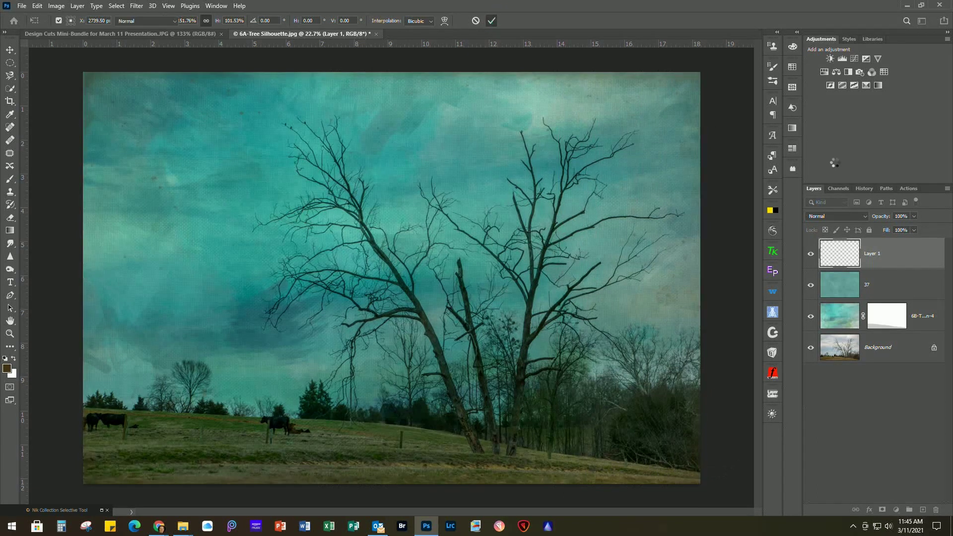
Set the foxing layer to Multiply blending and duplicate it to strengthen the aged marks
left_click(835, 218)
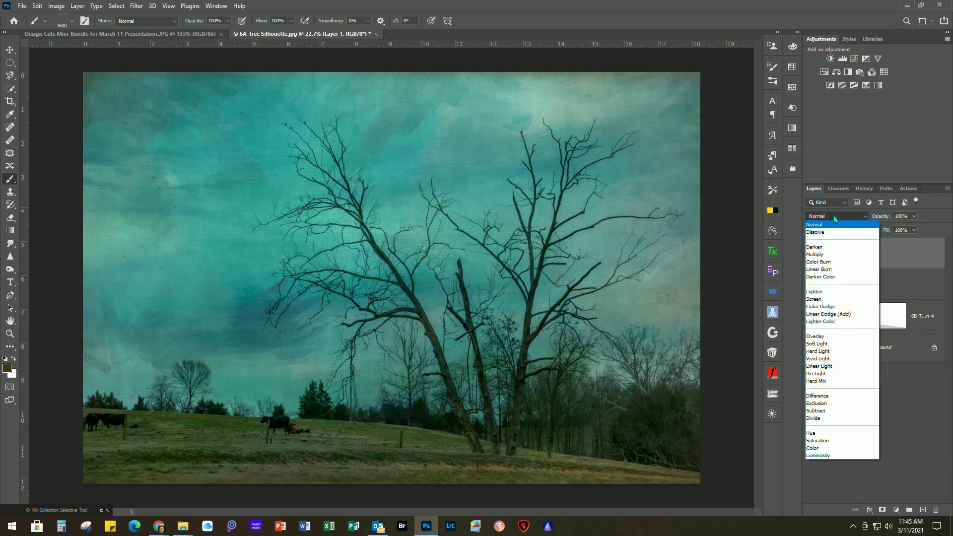
left_click(828, 256)
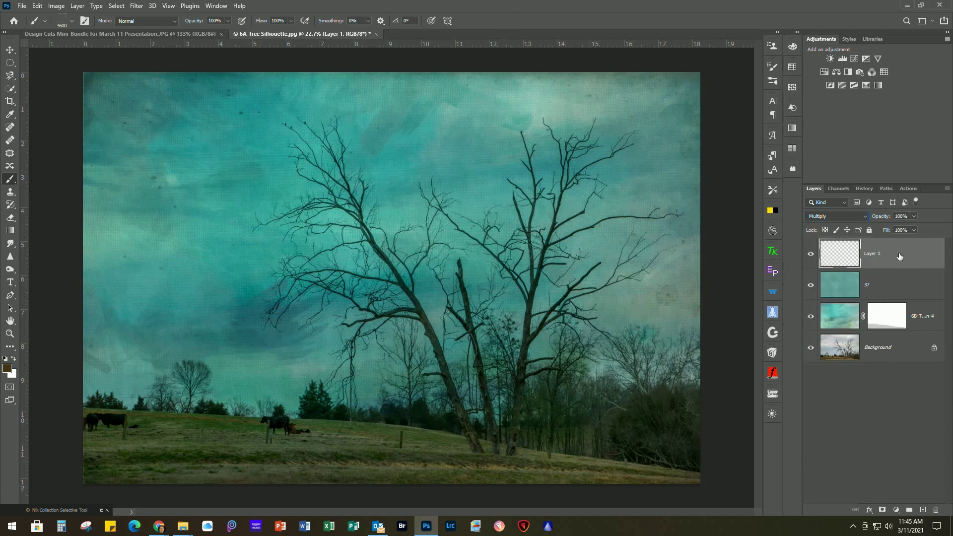
key("ctrl+j")
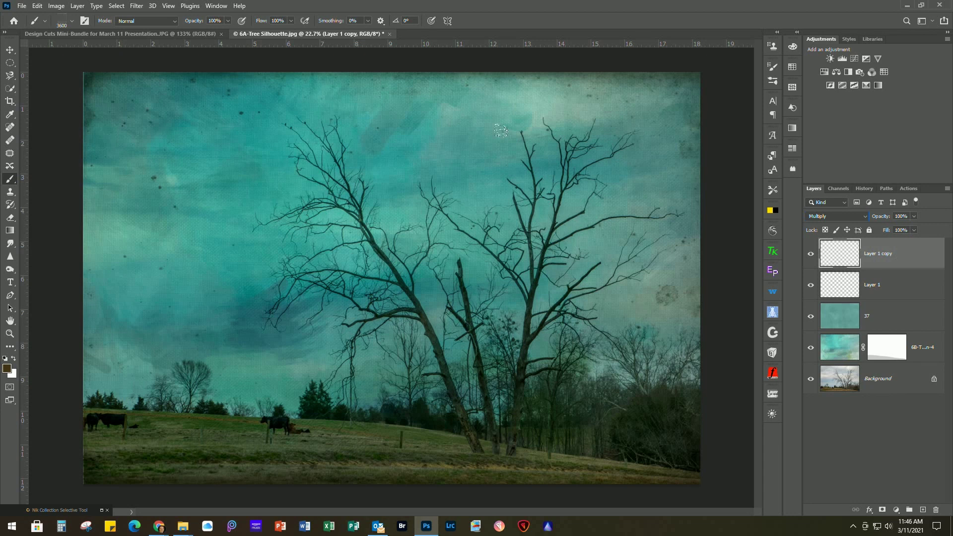
left_click(11, 51)
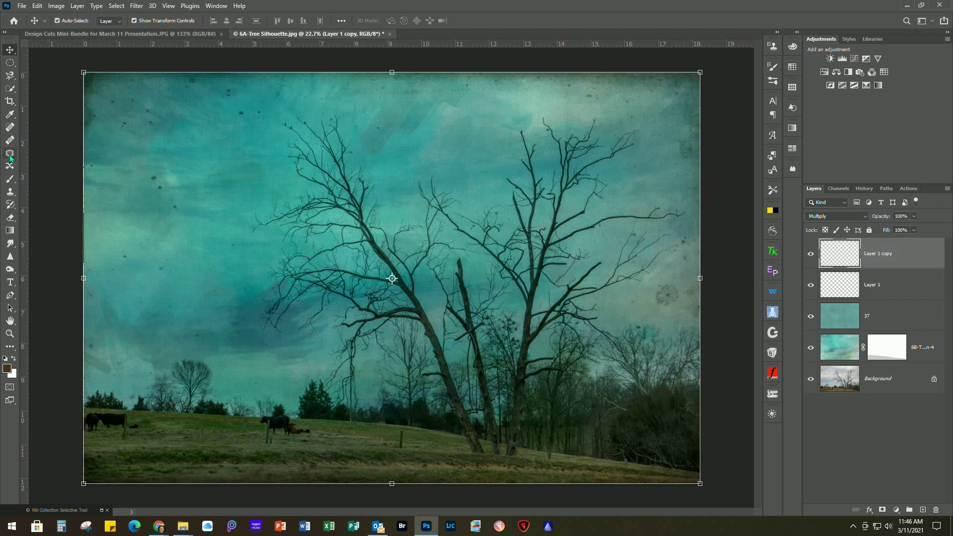
left_click(11, 218)
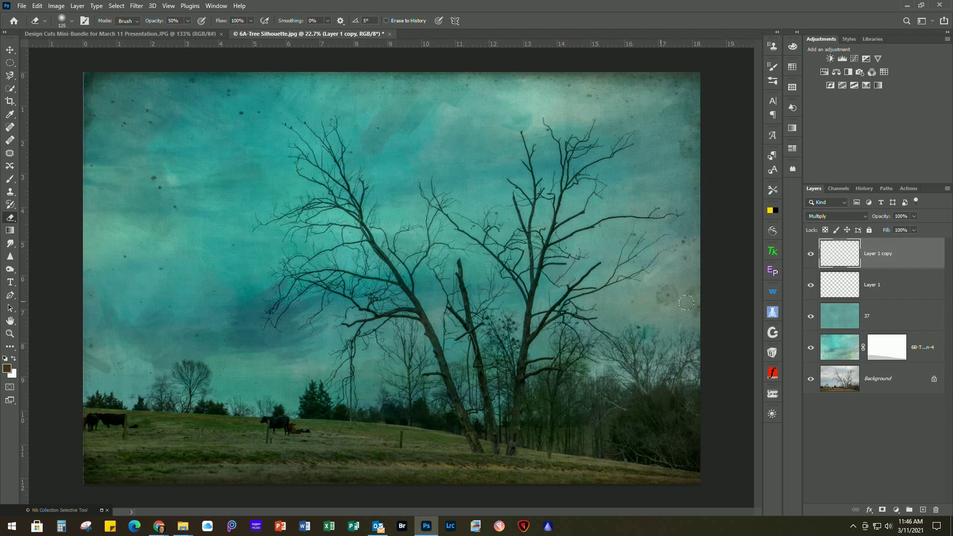
key("alt+bracketleft")
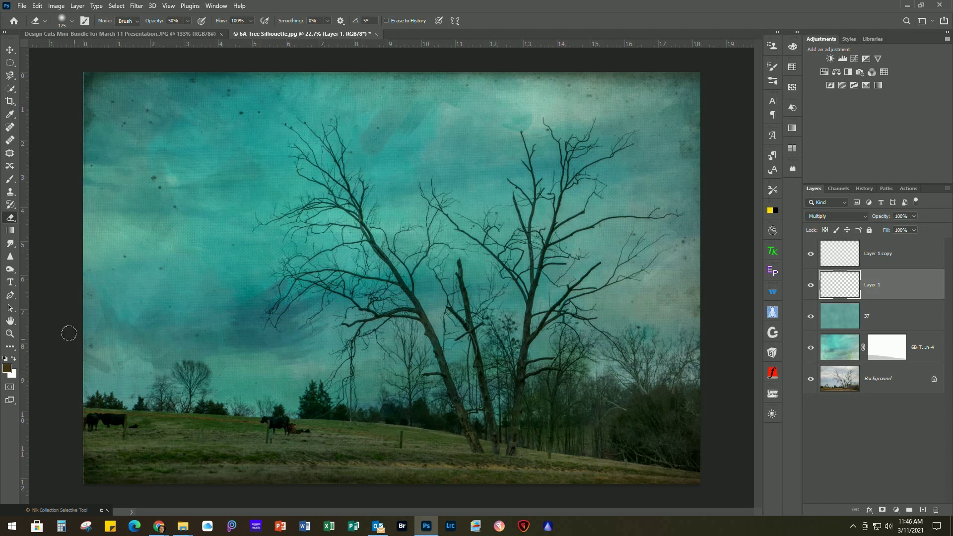
Hide the layers above 6B-Texture-Impression-4 and try healing the dark smudge near that texture's lower-left edge with a size 150 Spot Healing Brush
left_click(10, 127)
key("bracketright")
key("bracketright")
key("bracketright")
key("bracketright")
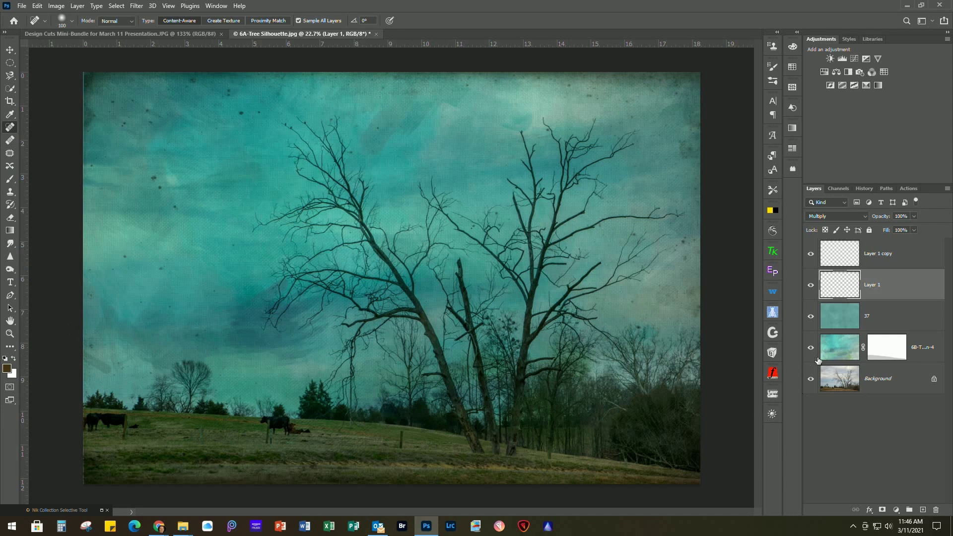
left_click(838, 347)
left_click(810, 254)
left_click(811, 285)
key("bracketright")
key("bracketright")
mouse_move(106, 372)
left_mouse_down()
mouse_move(68, 349)
mouse_move(51, 409)
left_mouse_up()
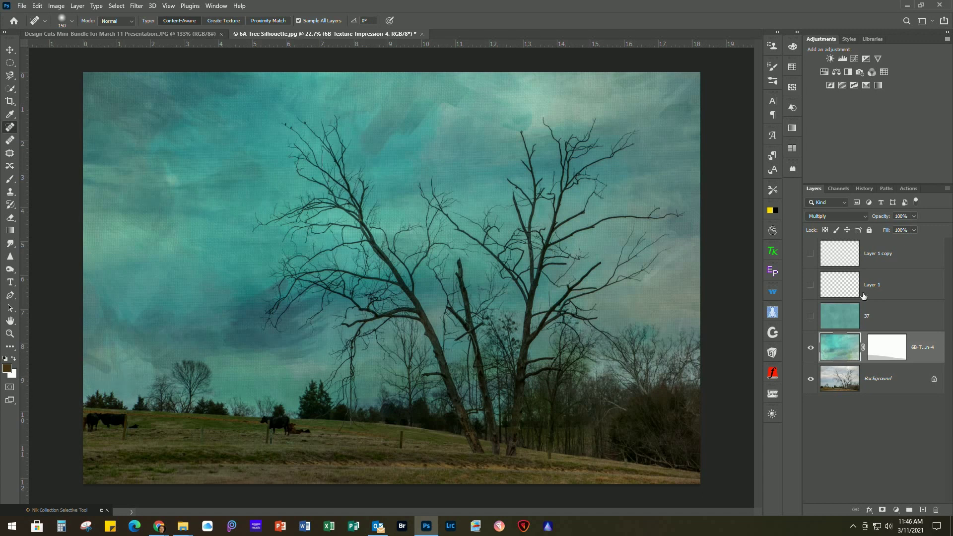
Heal the smudges near the lower-left edge of 6B-Texture-Impression-4 in Normal mode, and return the layer to Multiply blending
left_click(842, 218)
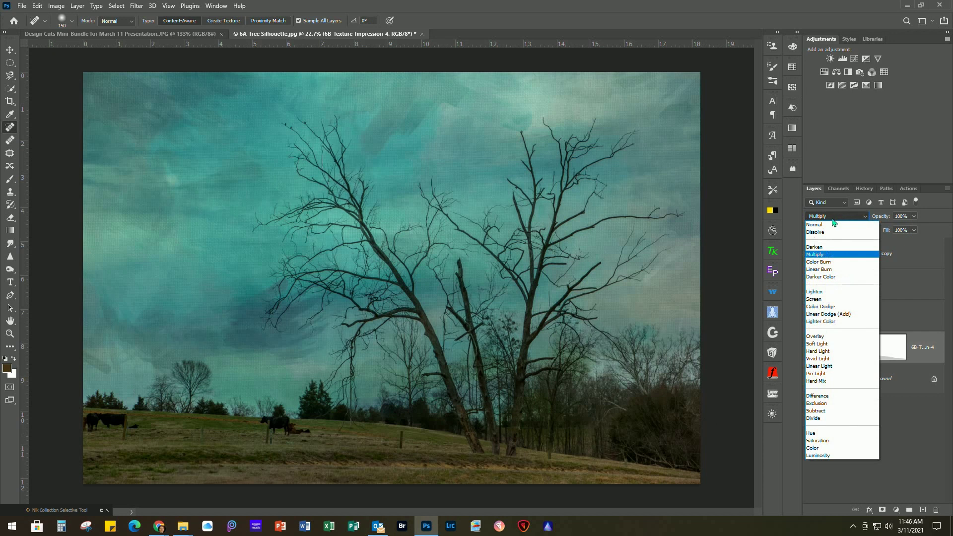
left_click(825, 227)
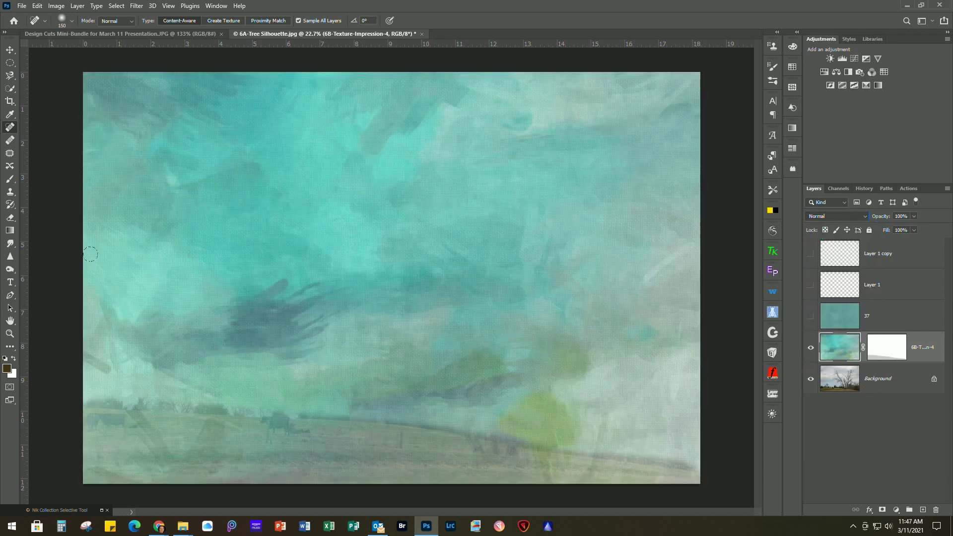
left_click_drag(83, 350, 85, 354)
left_click_drag(101, 368, 85, 361)
left_click(834, 220)
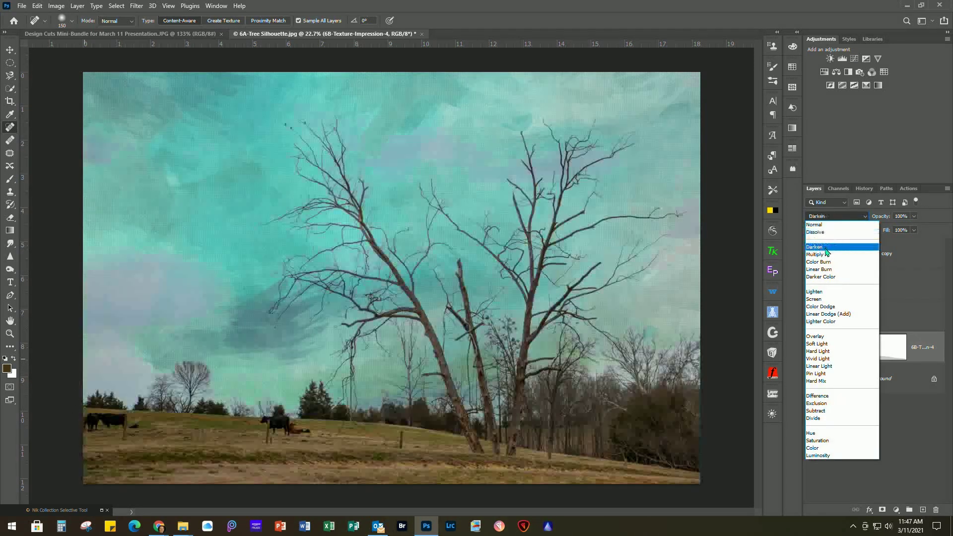
left_click(826, 256)
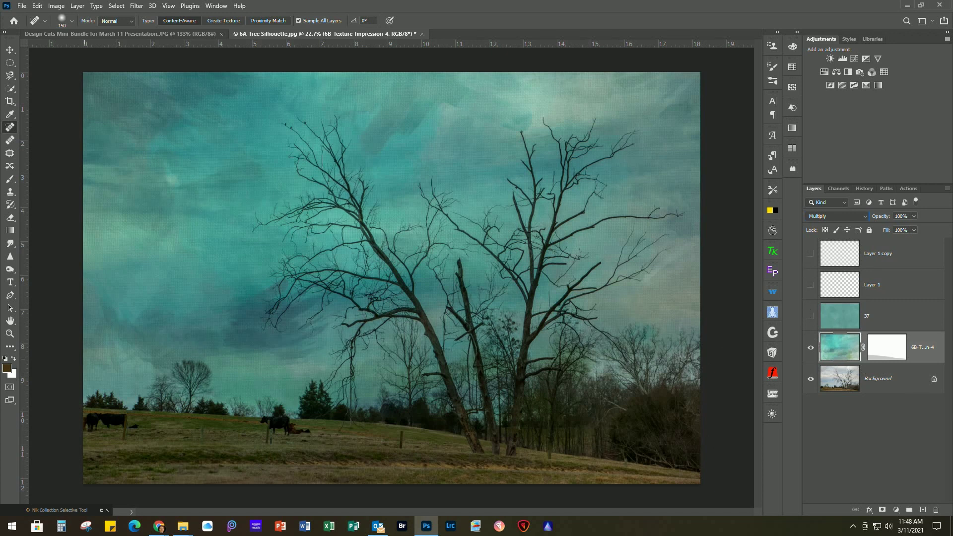
Open gold ephemera_0001_19.jpg and add a Black & White adjustment with Reds at -9 and Yellows at 130
key("alt+Tab")
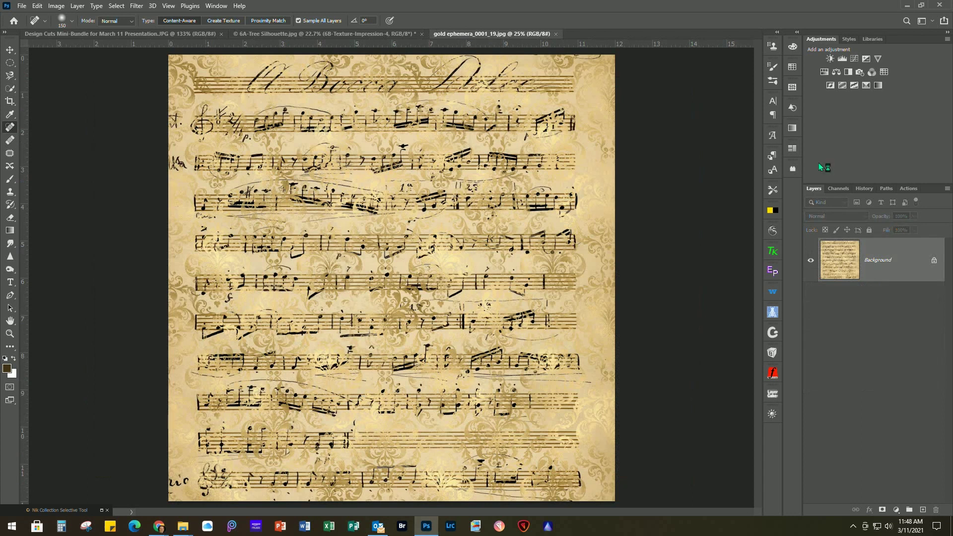
left_click(848, 73)
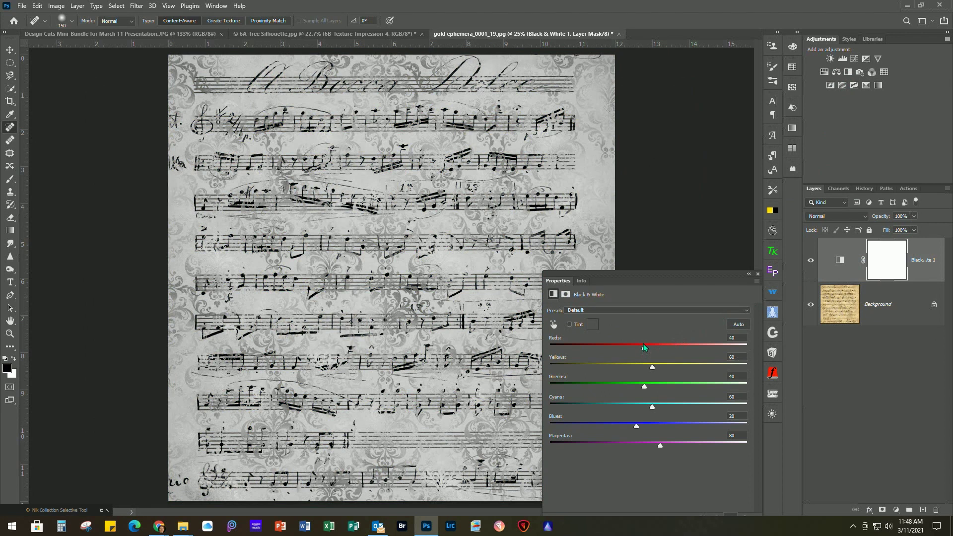
left_click_drag(643, 352, 668, 368)
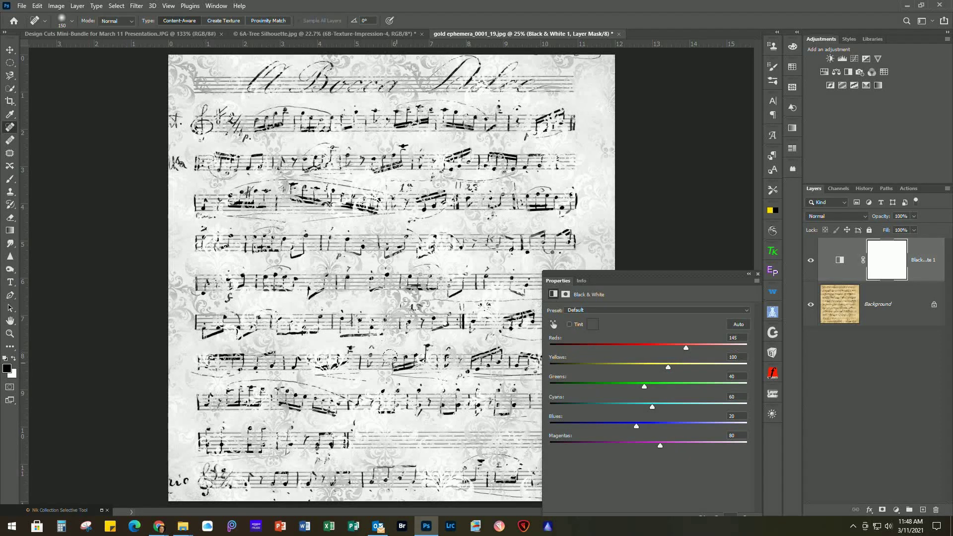
left_click_drag(669, 369, 681, 370)
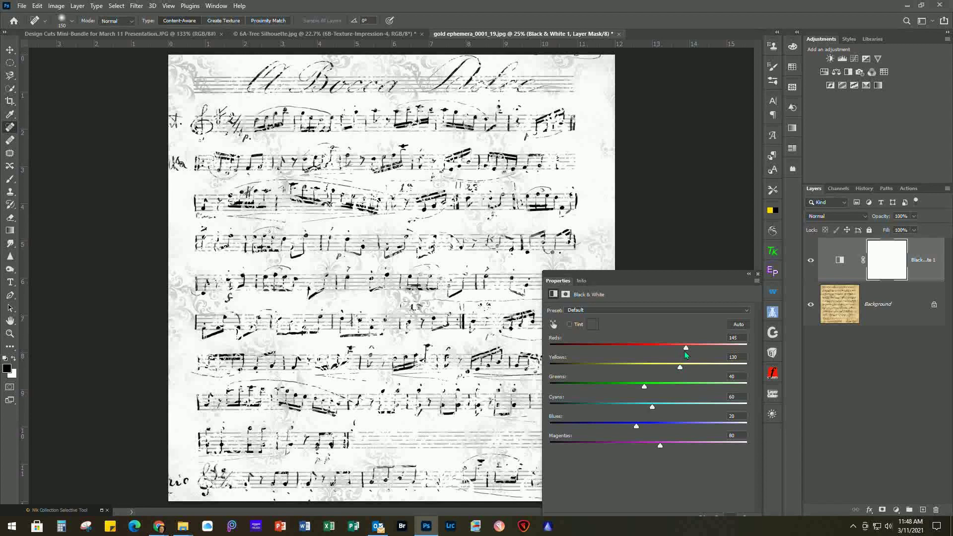
left_click_drag(686, 349, 625, 349)
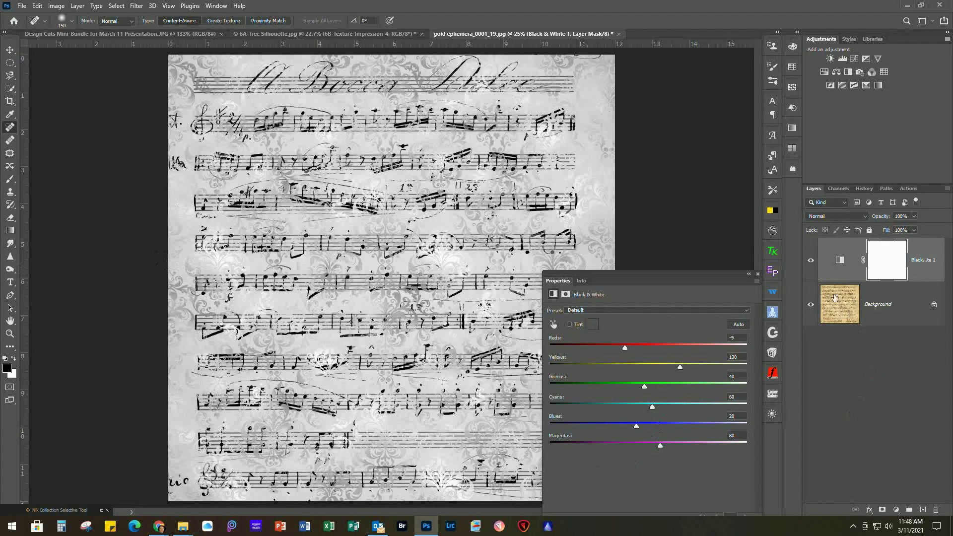
Close the Black & White adjustment properties and flatten the gold ephemera_0001_19.jpg image into a single layer
left_click(757, 274)
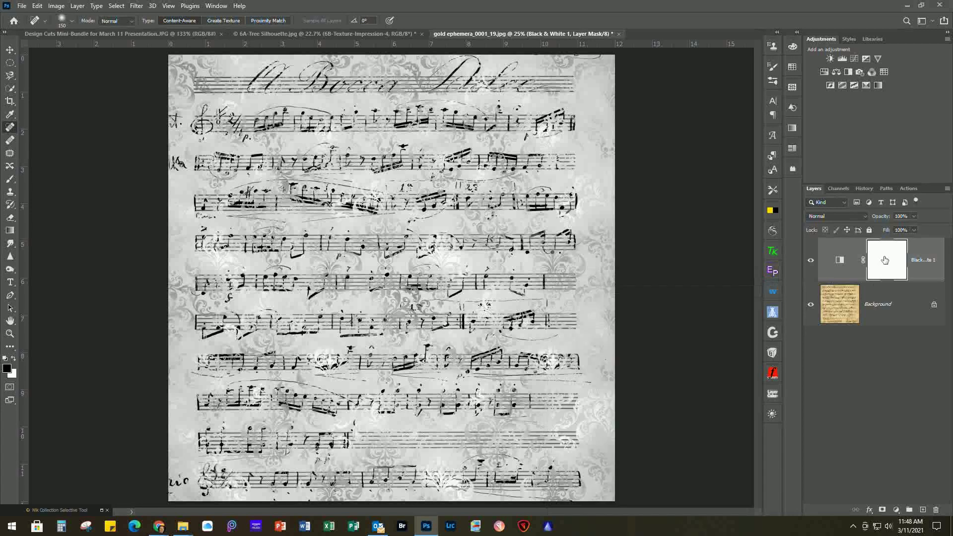
left_click(79, 6)
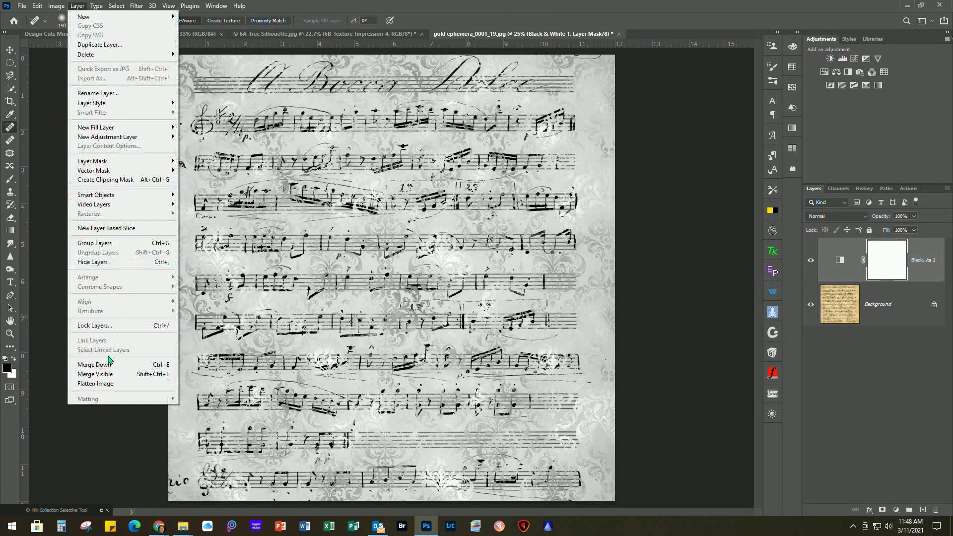
left_click(109, 383)
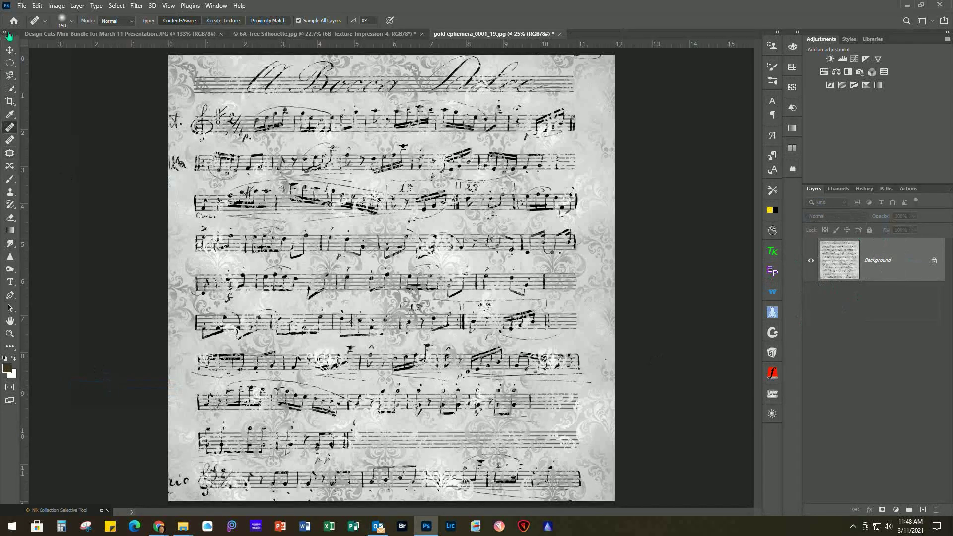
Define the flattened monochrome sheet music as a brush preset named "test brush"
left_click(37, 7)
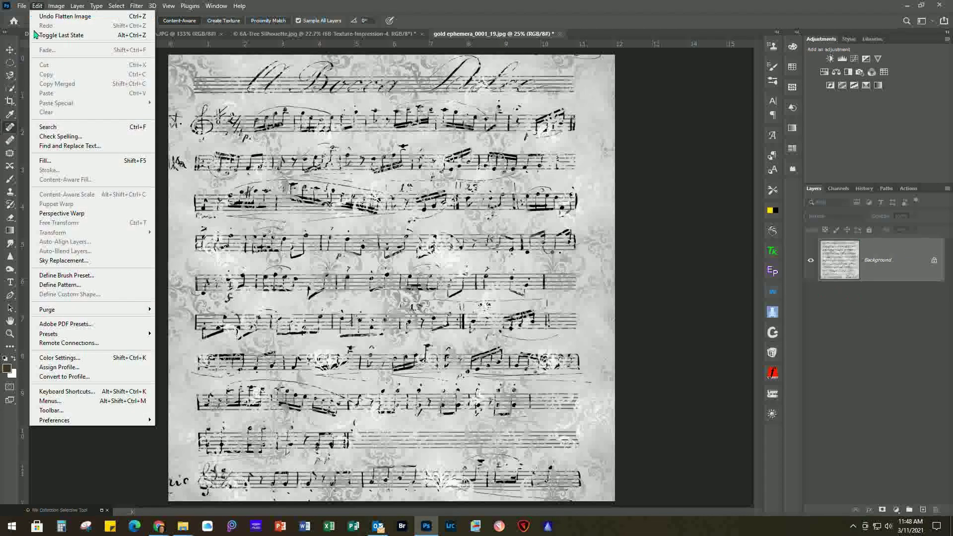
left_click(74, 276)
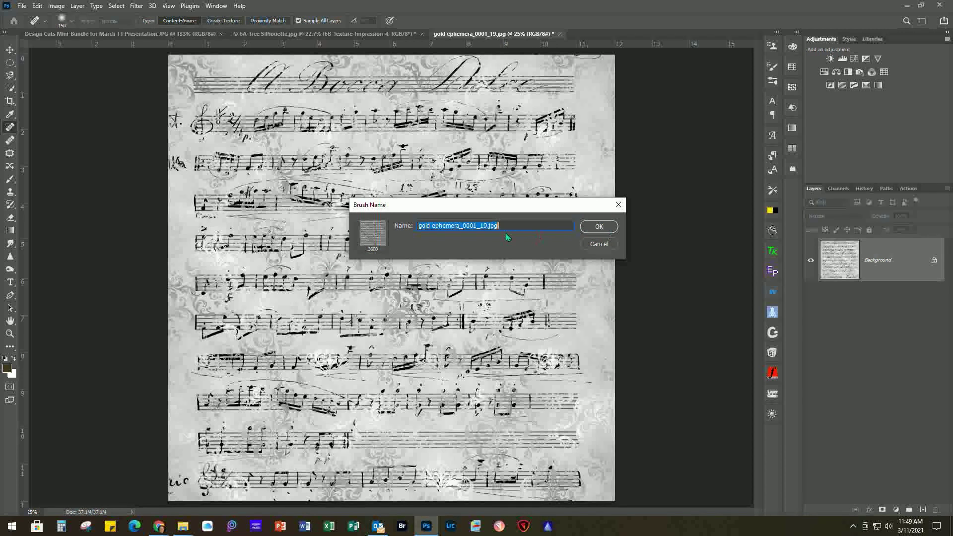
type("test brus")
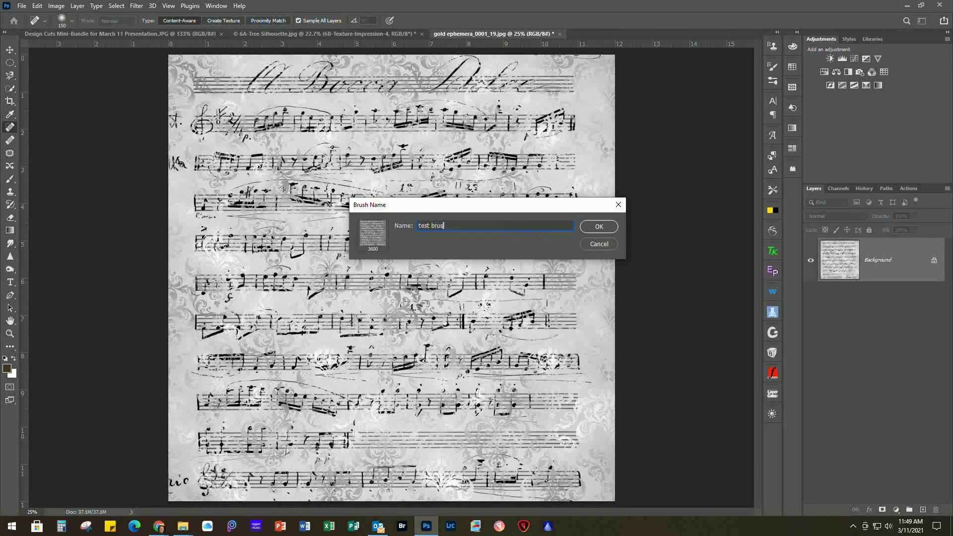
type("h")
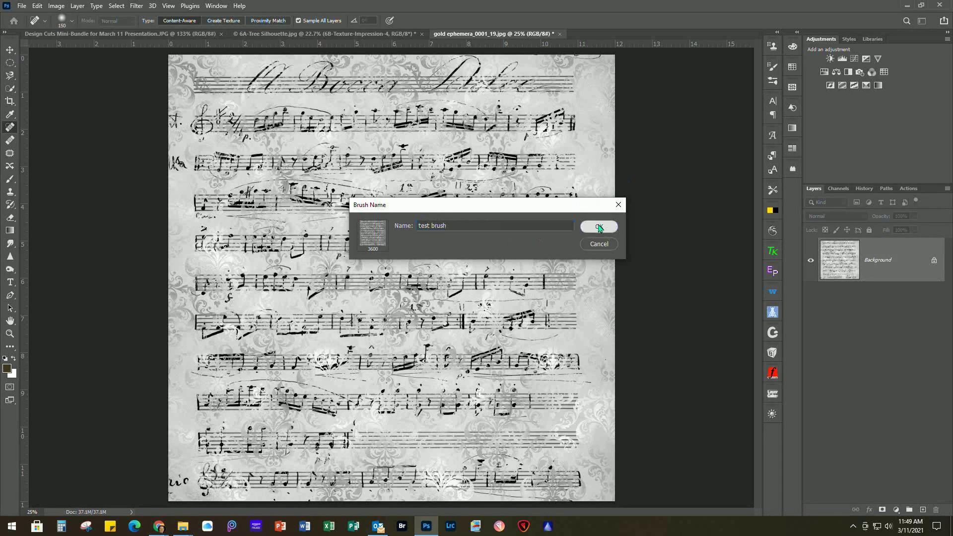
left_click(598, 226)
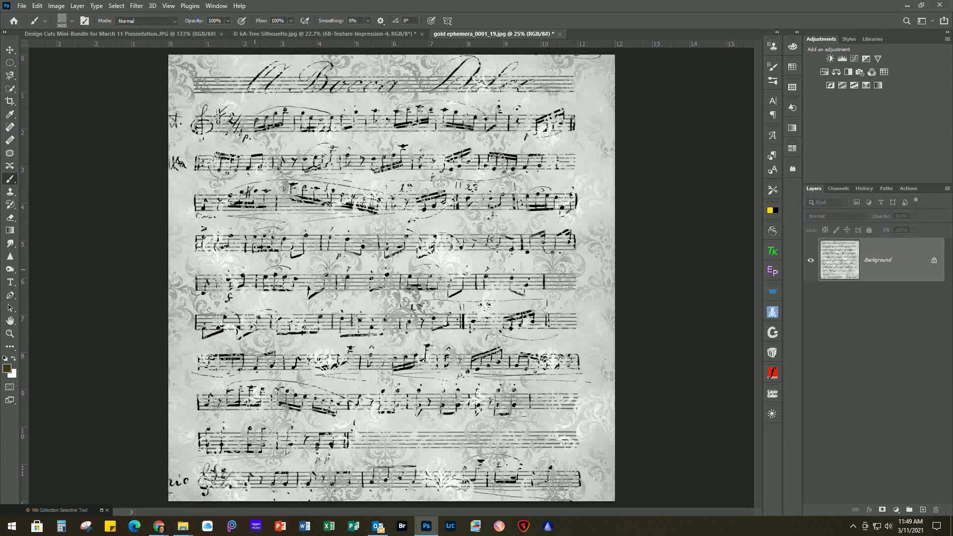
Switch to 6A-Tree Silhouette.jpg and try stamping the 3600 px test brush on 6B-Texture-Impression-4, undoing the stamp
left_click(22, 6)
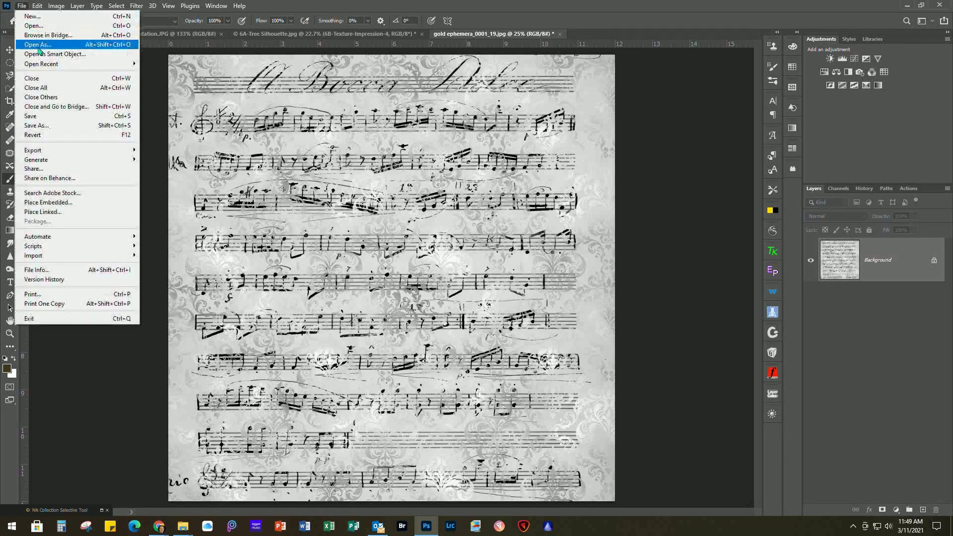
left_click(306, 33)
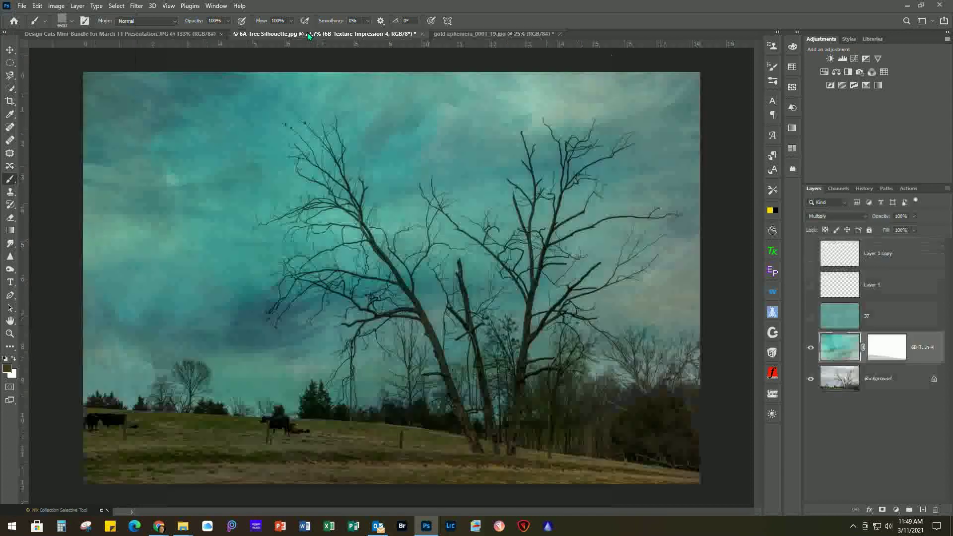
left_click(71, 20)
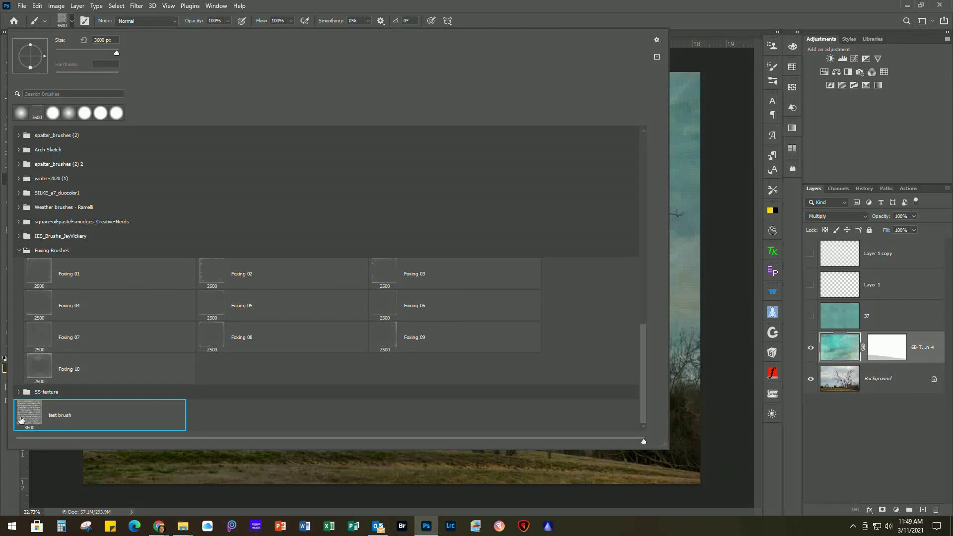
left_click(639, 8)
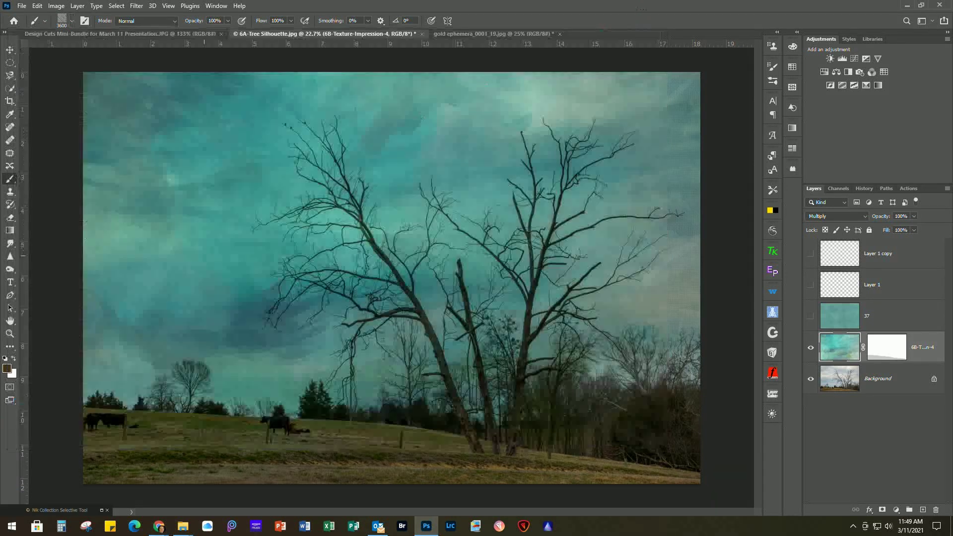
left_click(298, 247)
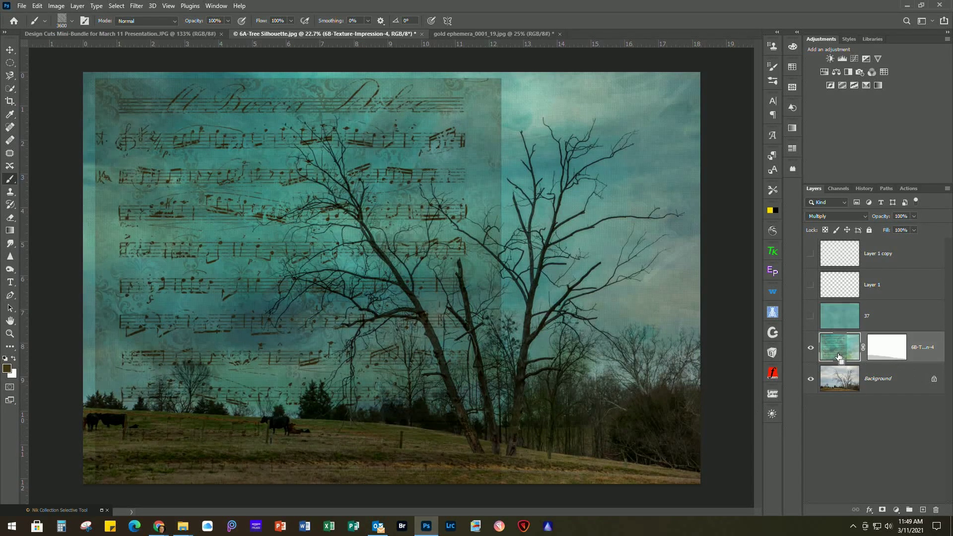
key("ctrl+z")
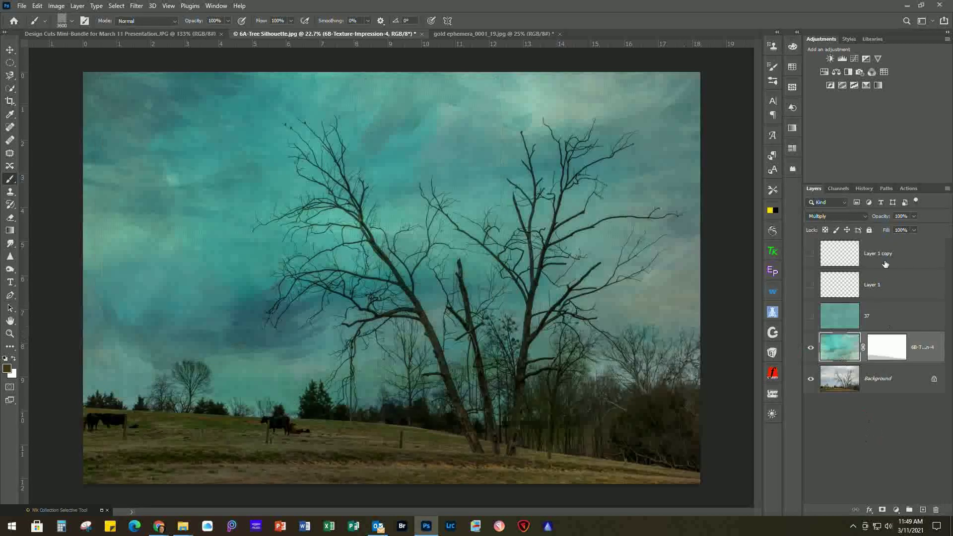
Add a new layer above Layer 1 copy and stamp the sheet music once over the left part of the tree photo
left_click(920, 256)
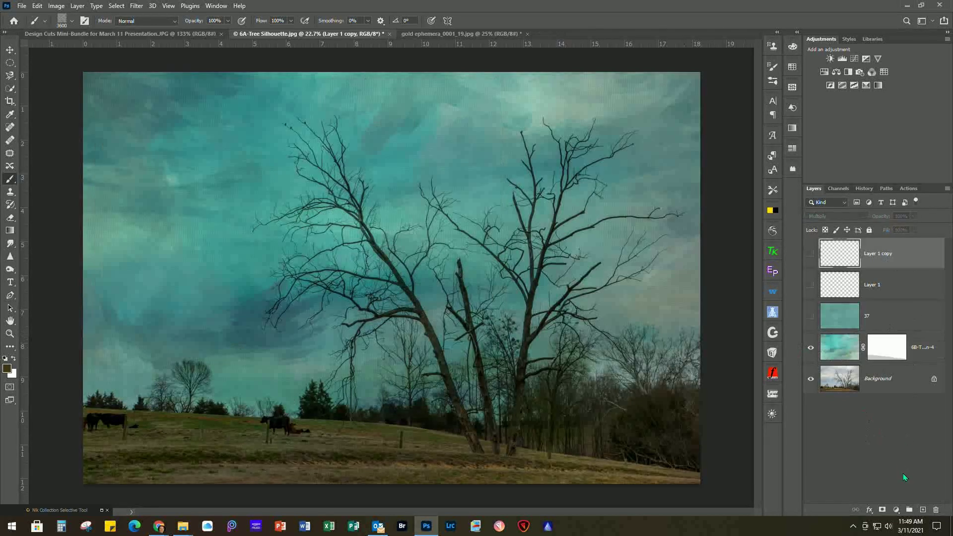
left_click(924, 510)
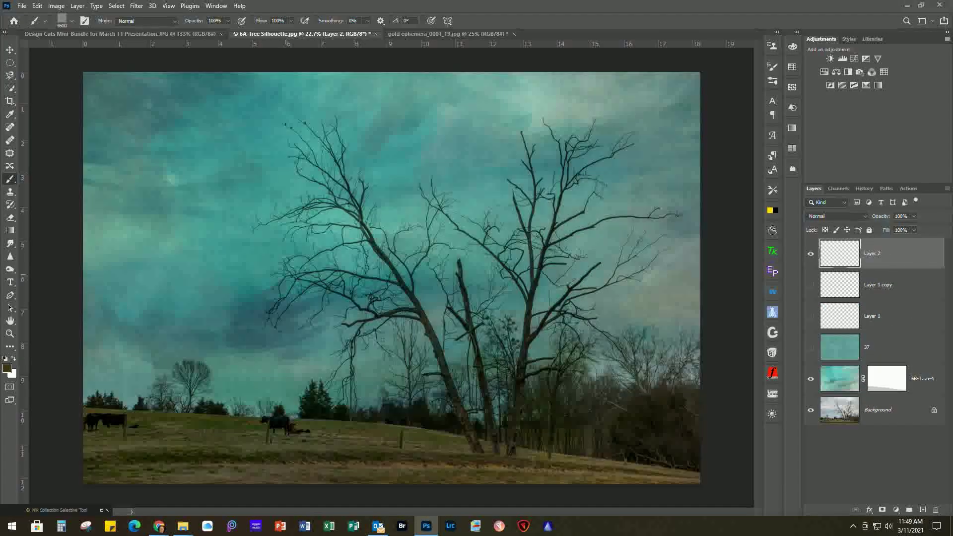
left_click(287, 242)
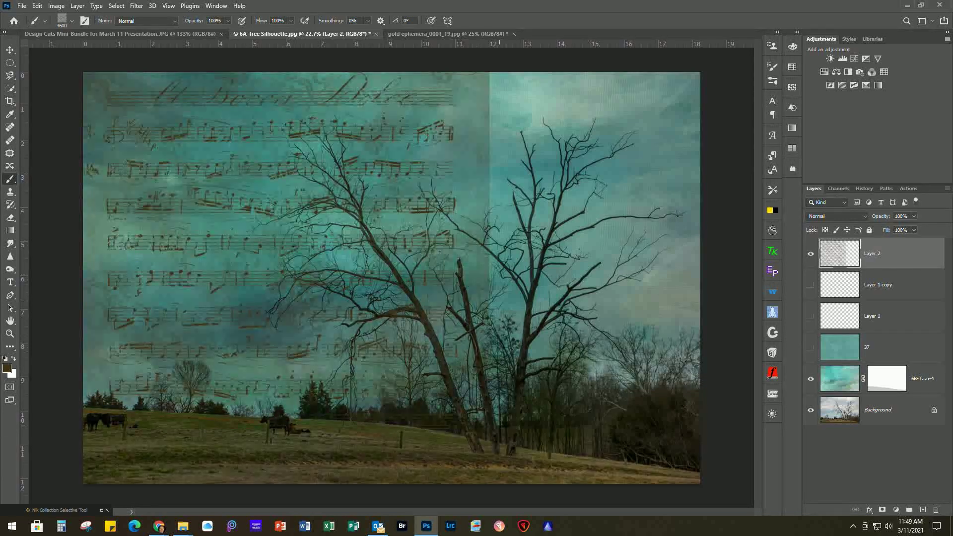
Stretch the stamped sheet music to about 153% width and 101% height so it covers the whole tree photo
key("ctrl+t")
left_click_drag(488, 477, 704, 482)
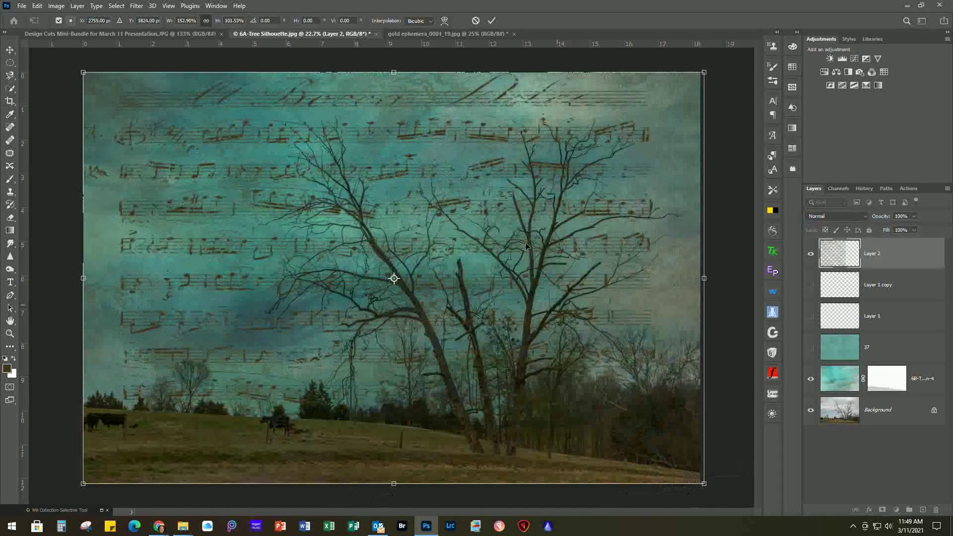
left_click(491, 20)
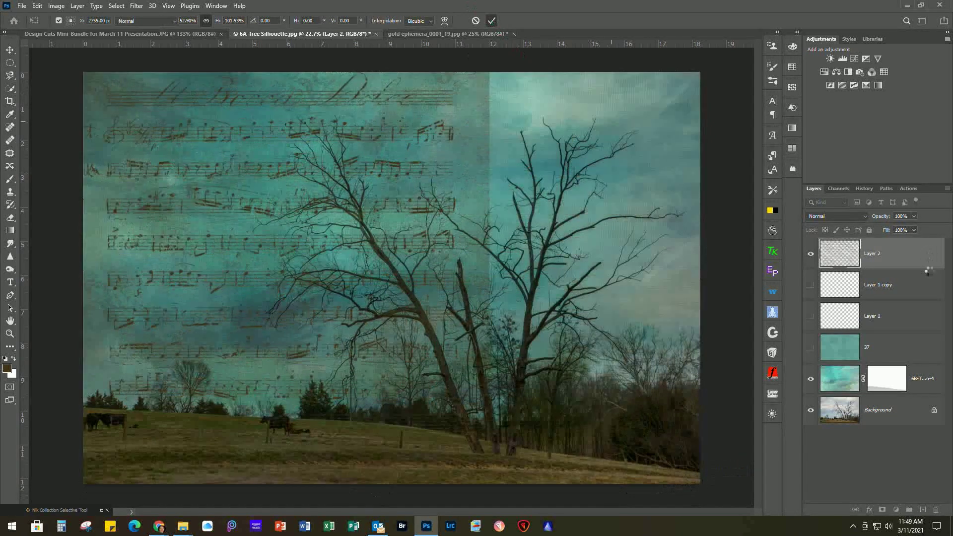
Set the sheet music layer to Multiply blending and reduce its opacity
left_click(838, 216)
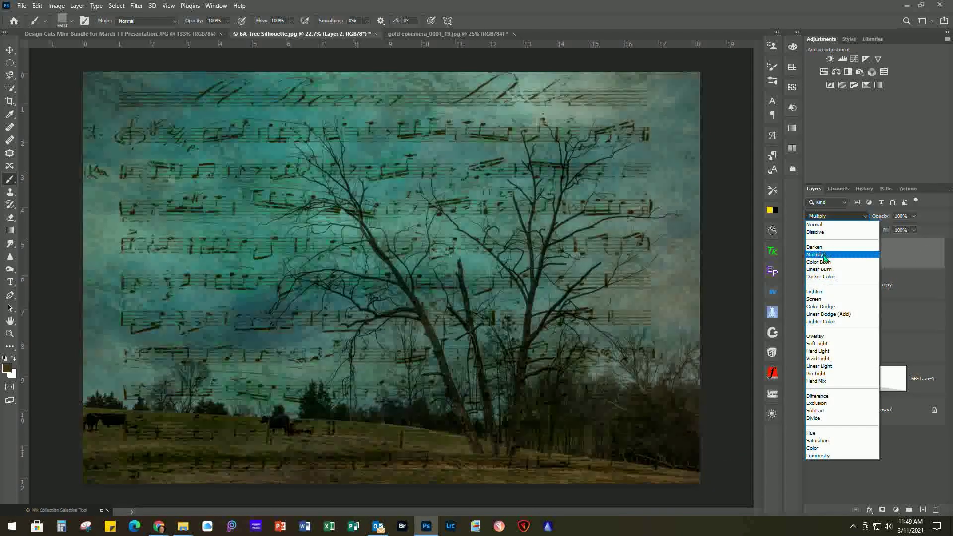
left_click(824, 255)
left_click(914, 216)
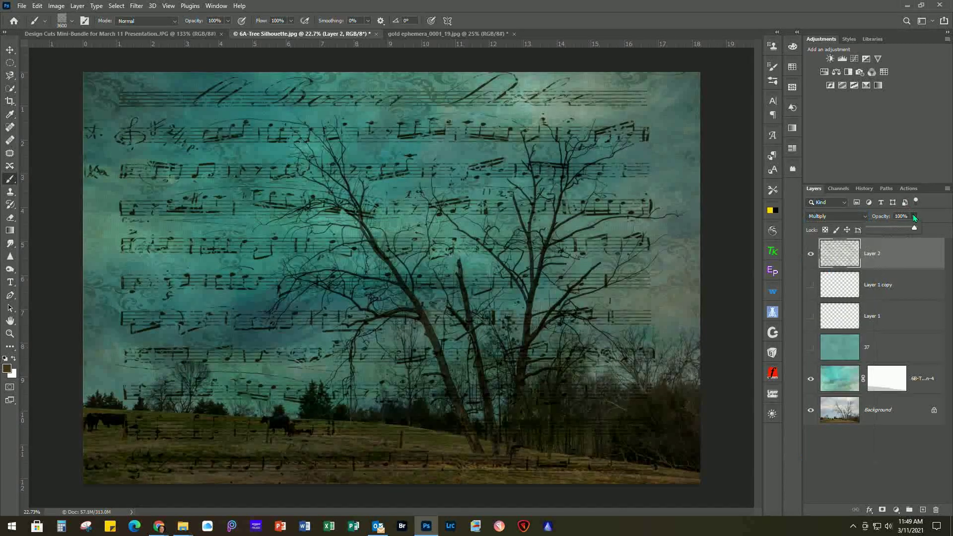
left_click_drag(914, 230, 892, 230)
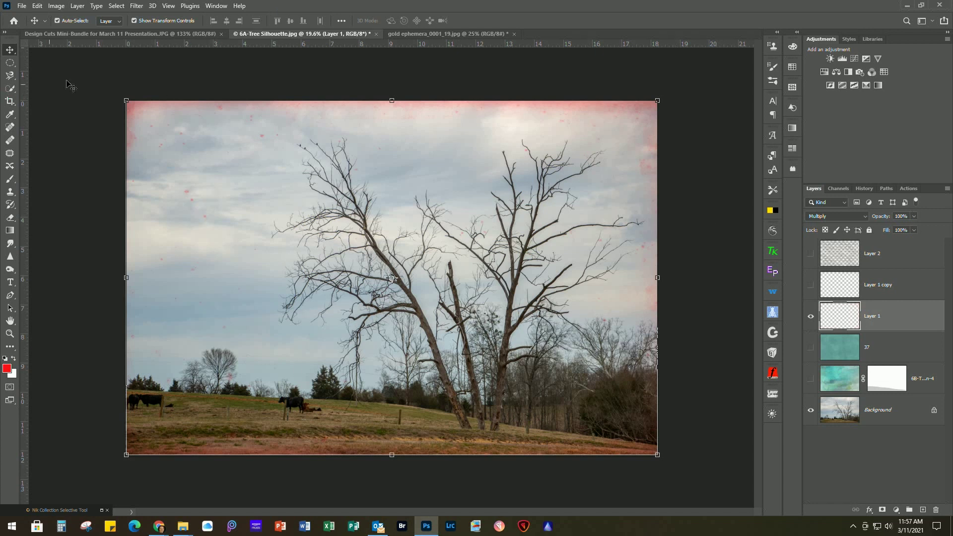
Switch from Photoshop to the Crowdcast webinar page in the browser
left_click(906, 5)
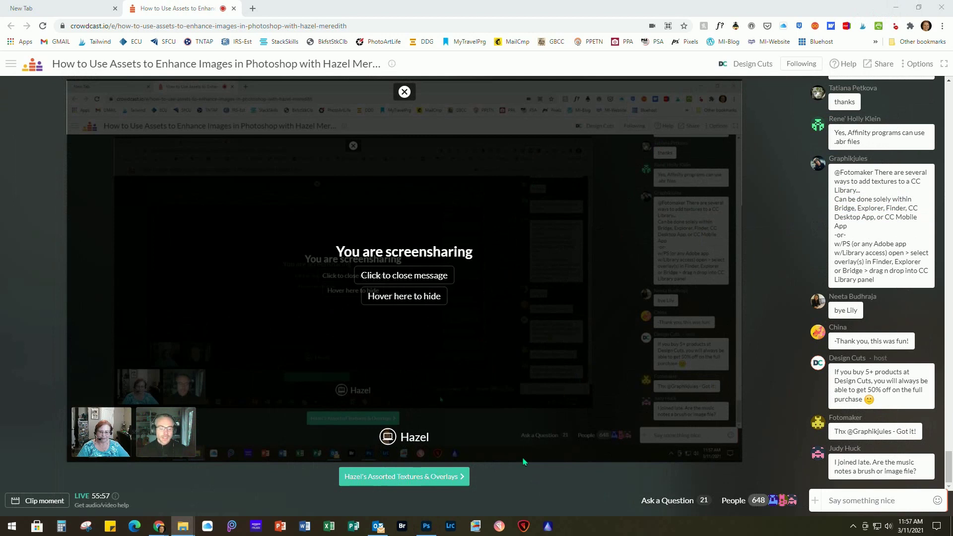